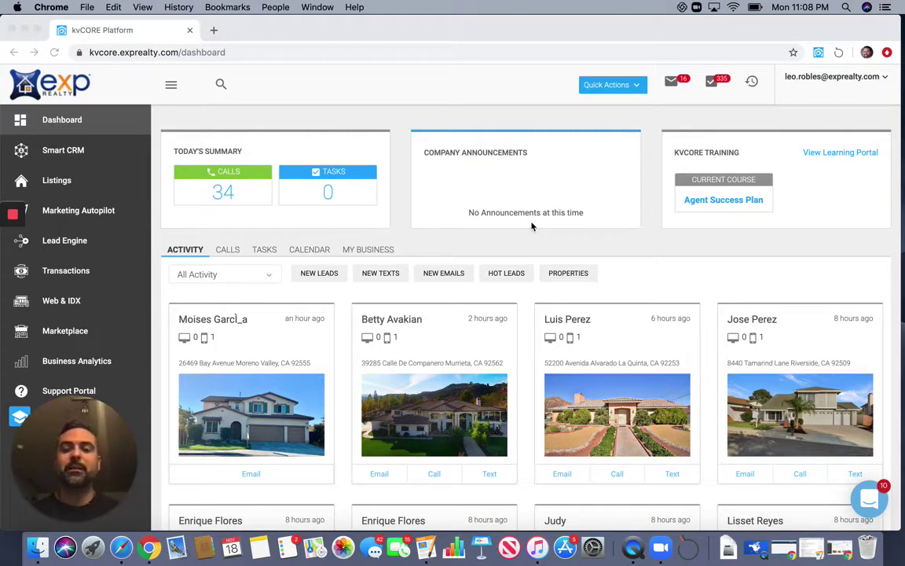
Step: Examine the lead activity feed on the dashboard, including the recent property views
{"action": "scroll", "coordinate": [646, 196], "scroll_direction": "down", "scroll_amount": 3}
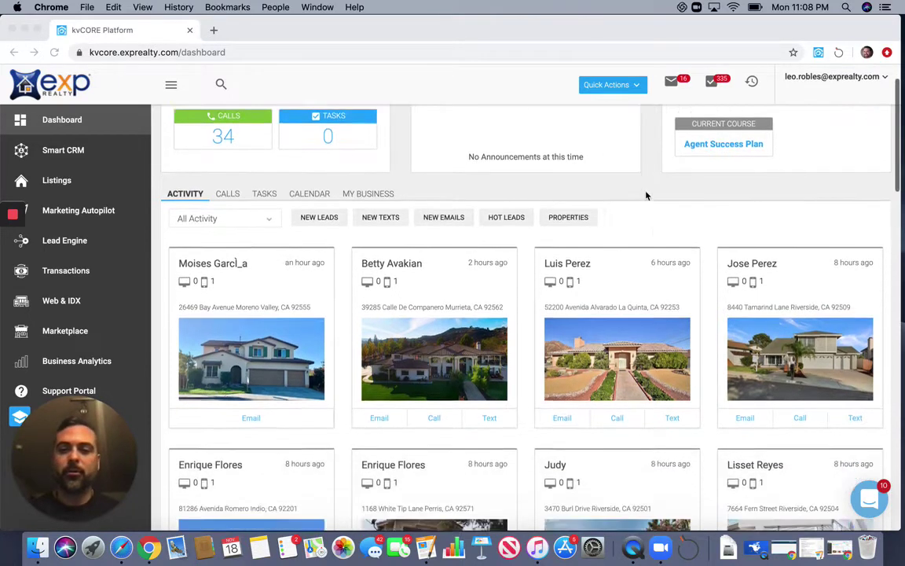
{"action": "scroll", "coordinate": [646, 196], "scroll_direction": "up", "scroll_amount": 2}
{"action": "scroll", "coordinate": [646, 196], "scroll_direction": "down", "scroll_amount": 2}
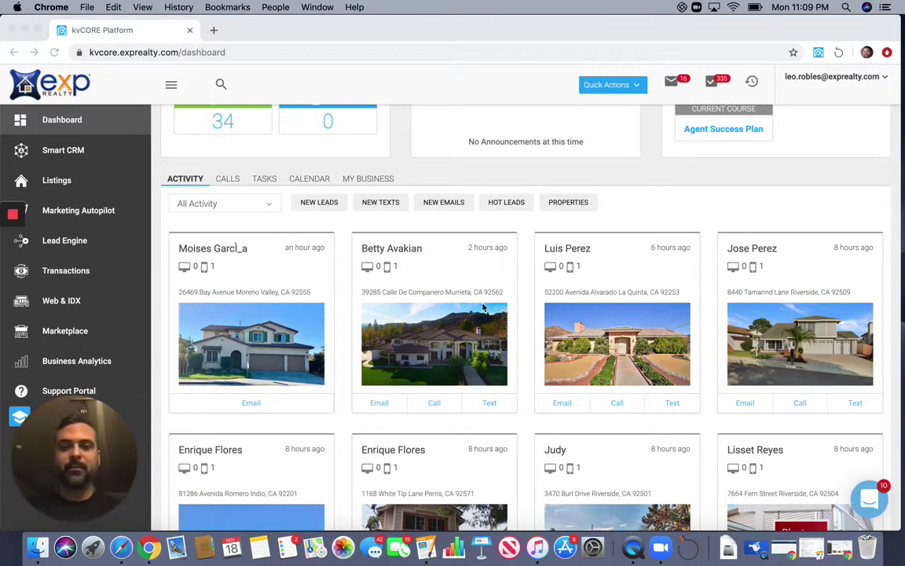
{"action": "scroll", "coordinate": [472, 323], "scroll_direction": "down", "scroll_amount": 1}
{"action": "scroll", "coordinate": [491, 336], "scroll_direction": "down", "scroll_amount": 2}
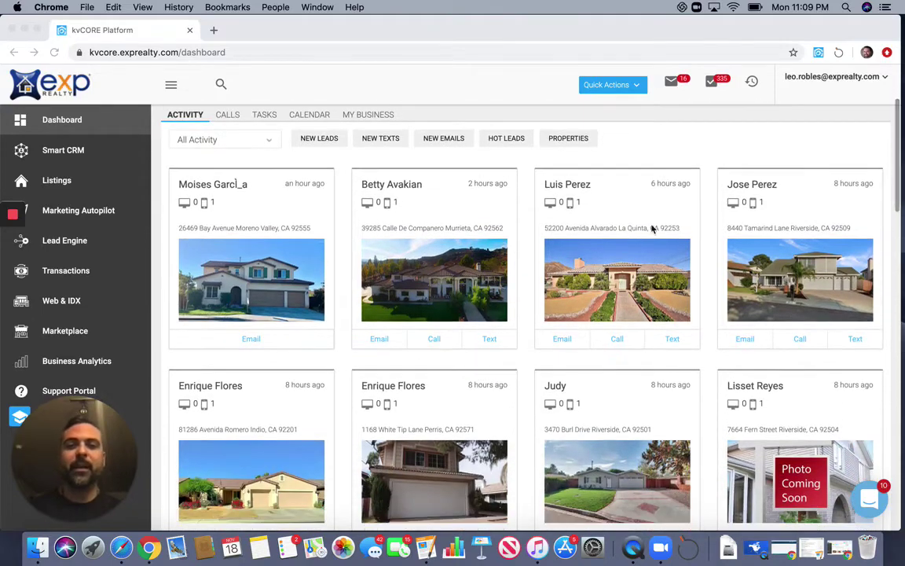
{"action": "scroll", "coordinate": [621, 267], "scroll_direction": "down", "scroll_amount": 4}
{"action": "scroll", "coordinate": [648, 280], "scroll_direction": "down", "scroll_amount": 10}
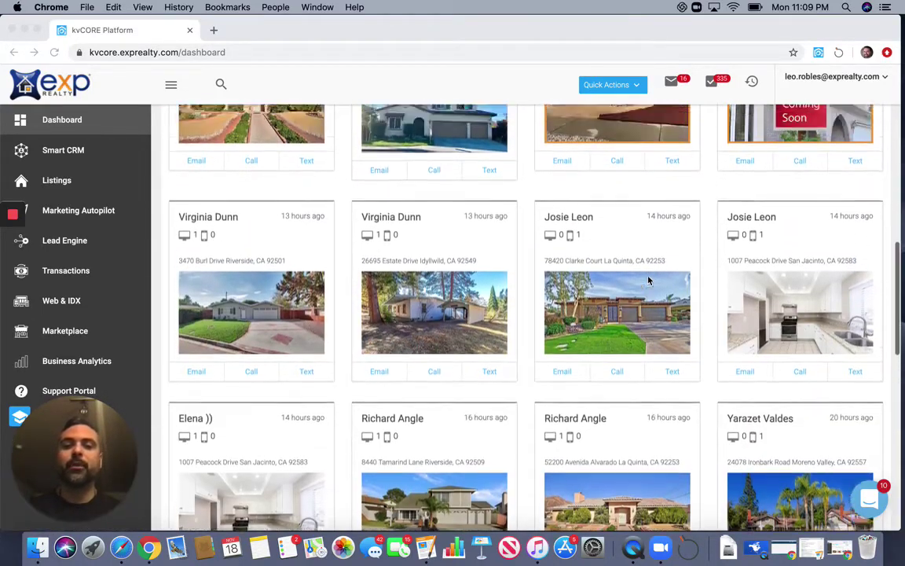
{"action": "scroll", "coordinate": [649, 280], "scroll_direction": "up", "scroll_amount": 15}
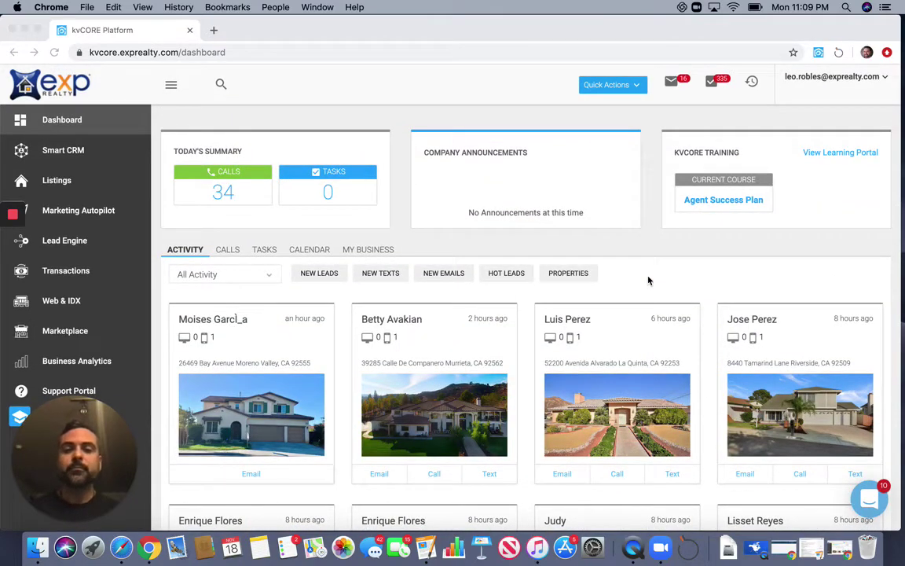
Step: Review the options in the account menu and close it
{"action": "left_click", "coordinate": [888, 87]}
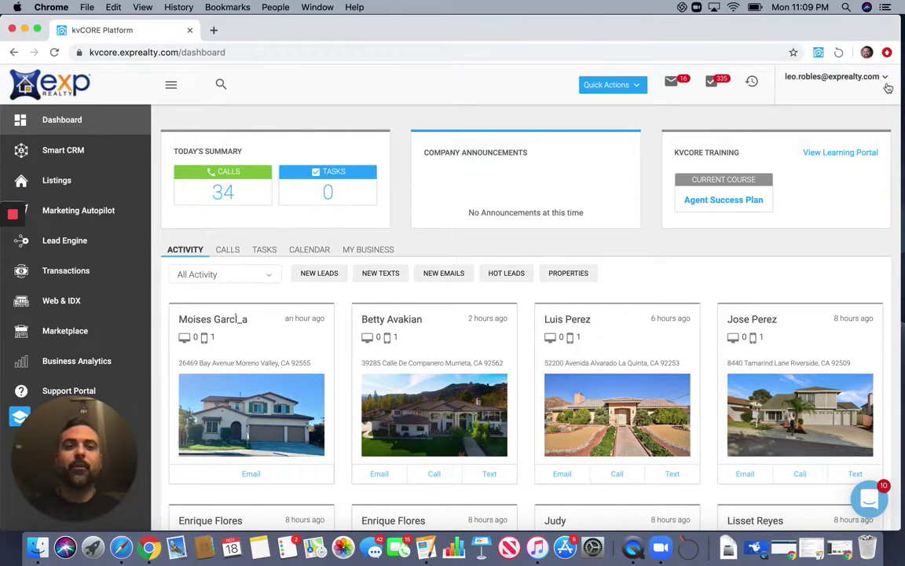
{"action": "left_click", "coordinate": [796, 74]}
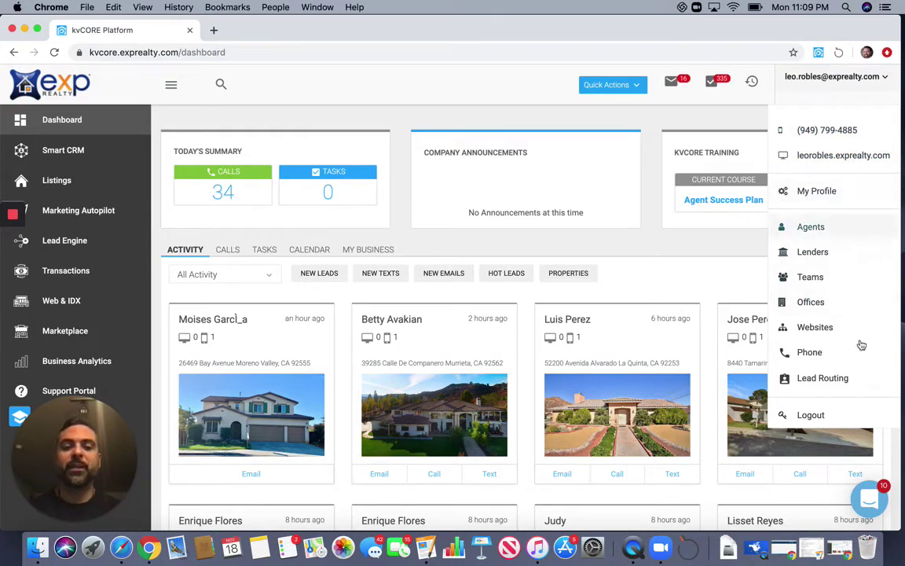
{"action": "left_click", "coordinate": [664, 106]}
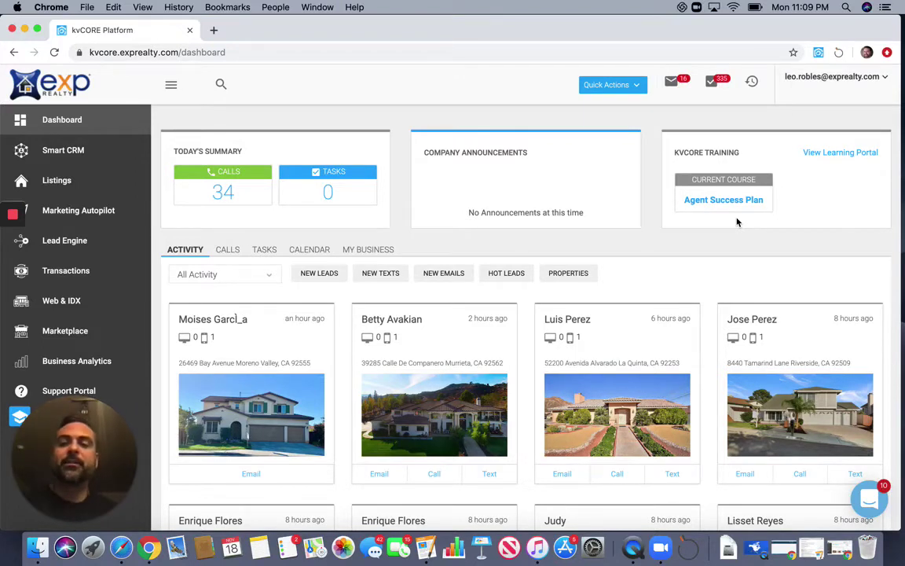
Step: Review the Add Contact form and its available Smart Campaigns, and cancel without adding a contact
{"action": "left_click", "coordinate": [639, 86]}
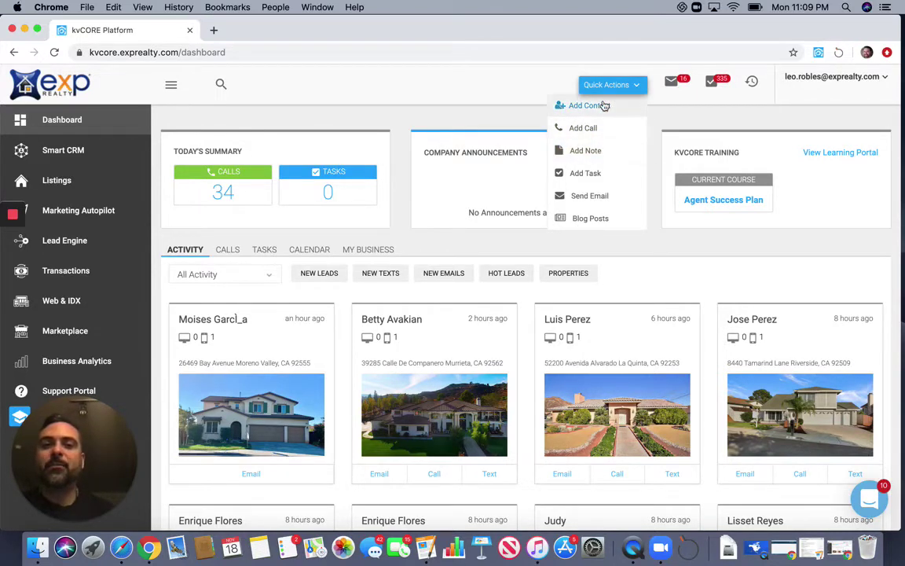
{"action": "left_click", "coordinate": [608, 103]}
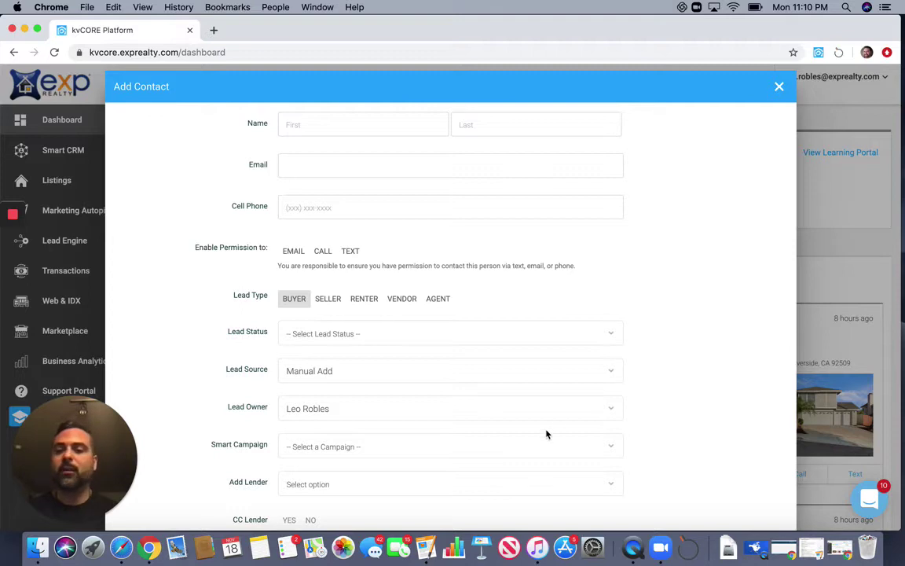
{"action": "scroll", "coordinate": [460, 441], "scroll_direction": "down", "scroll_amount": 4}
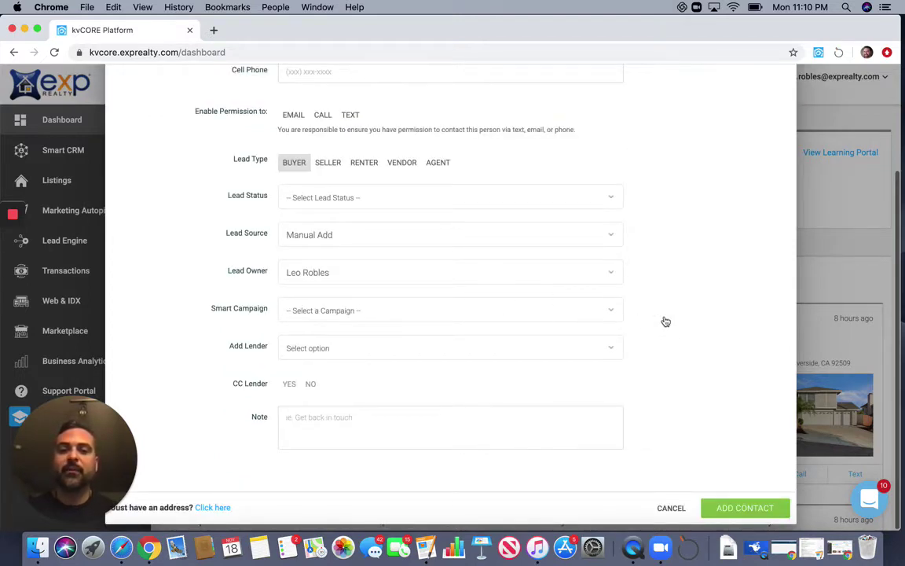
{"action": "left_click", "coordinate": [602, 314]}
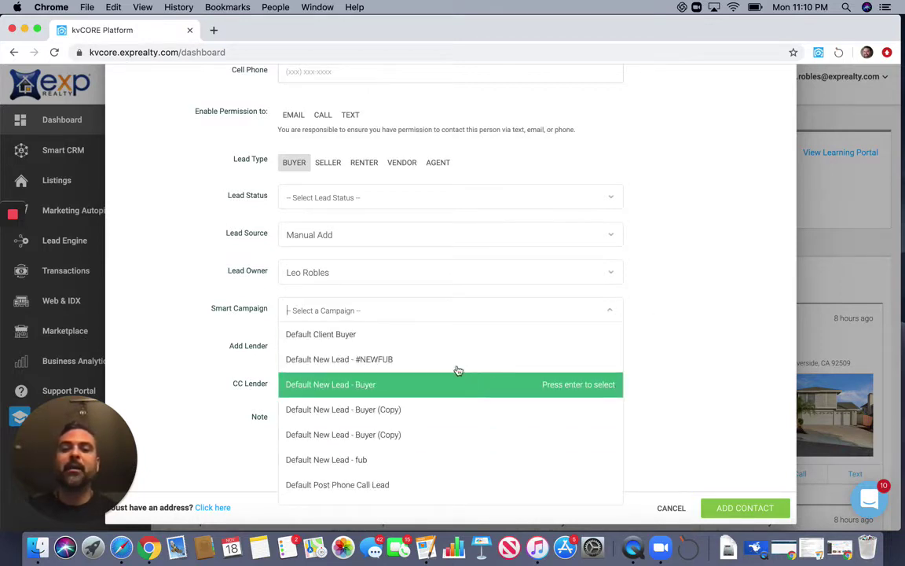
{"action": "left_click", "coordinate": [648, 323]}
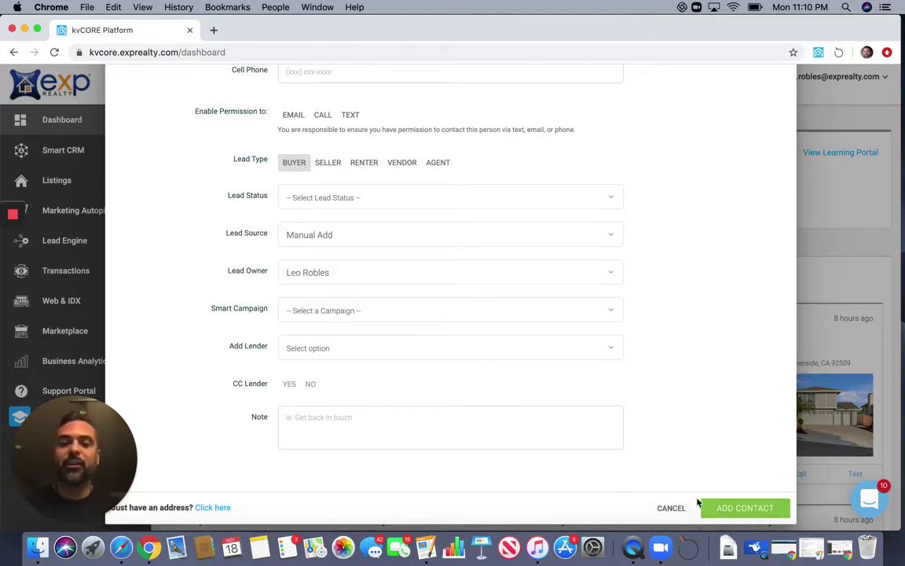
{"action": "left_click", "coordinate": [672, 508]}
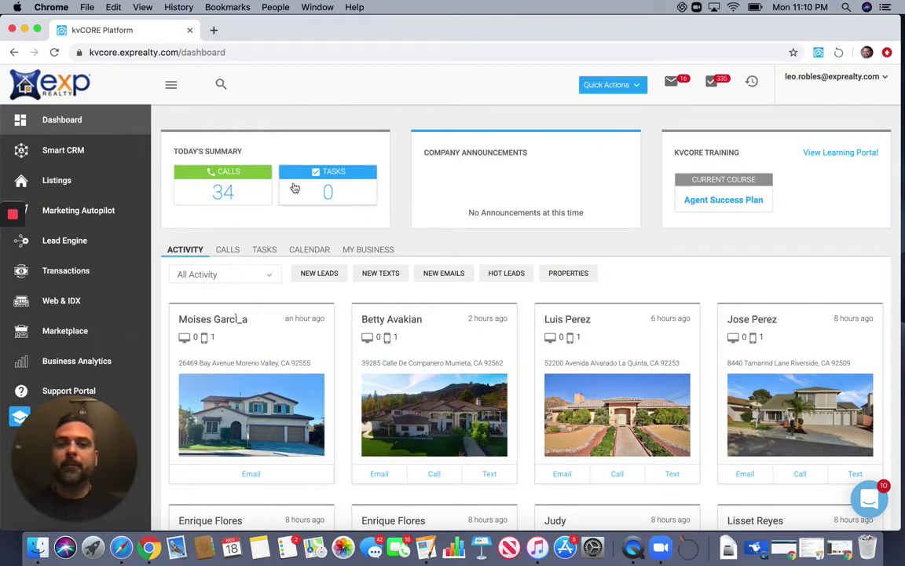
{"action": "left_click", "coordinate": [566, 322]}
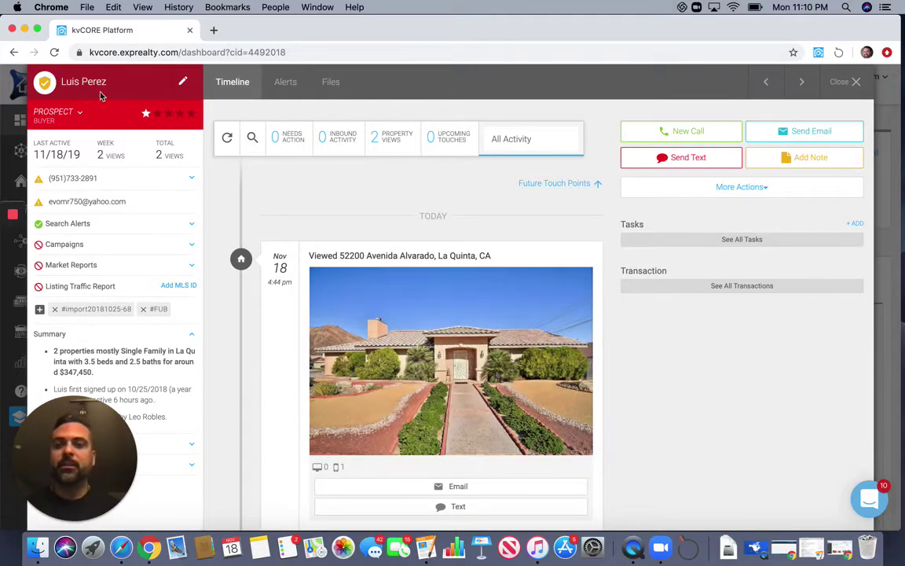
{"action": "scroll", "coordinate": [479, 299], "scroll_direction": "down", "scroll_amount": 3}
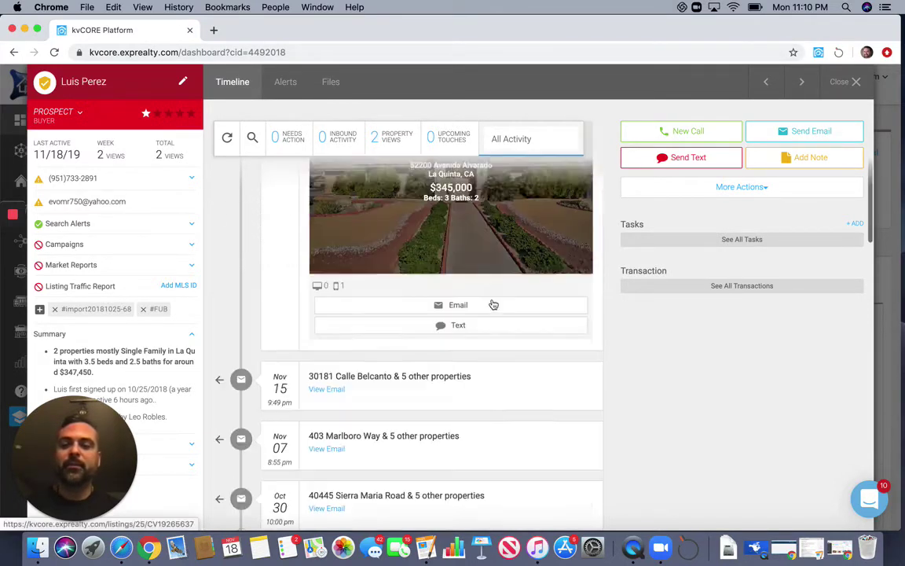
{"action": "scroll", "coordinate": [494, 304], "scroll_direction": "down", "scroll_amount": 2}
{"action": "scroll", "coordinate": [472, 306], "scroll_direction": "down", "scroll_amount": 1}
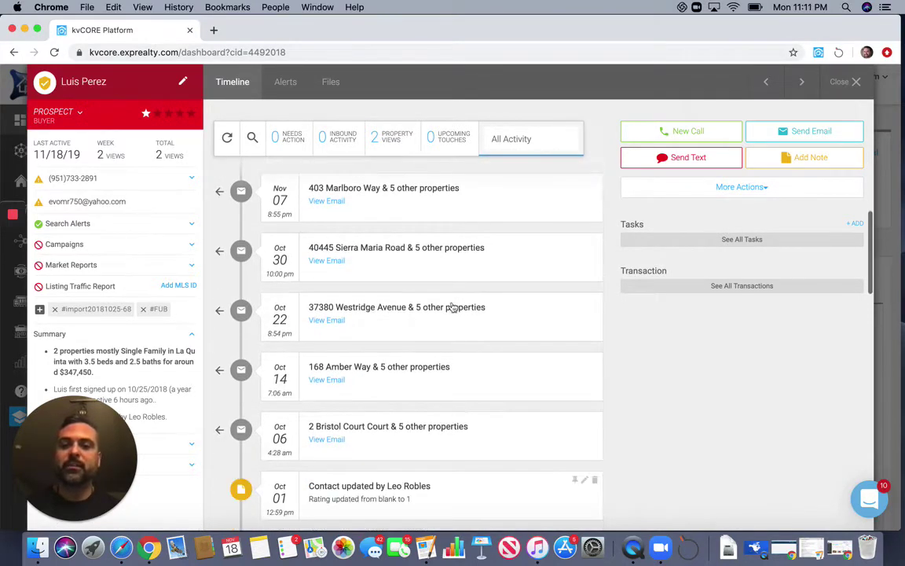
{"action": "scroll", "coordinate": [445, 382], "scroll_direction": "up", "scroll_amount": 10}
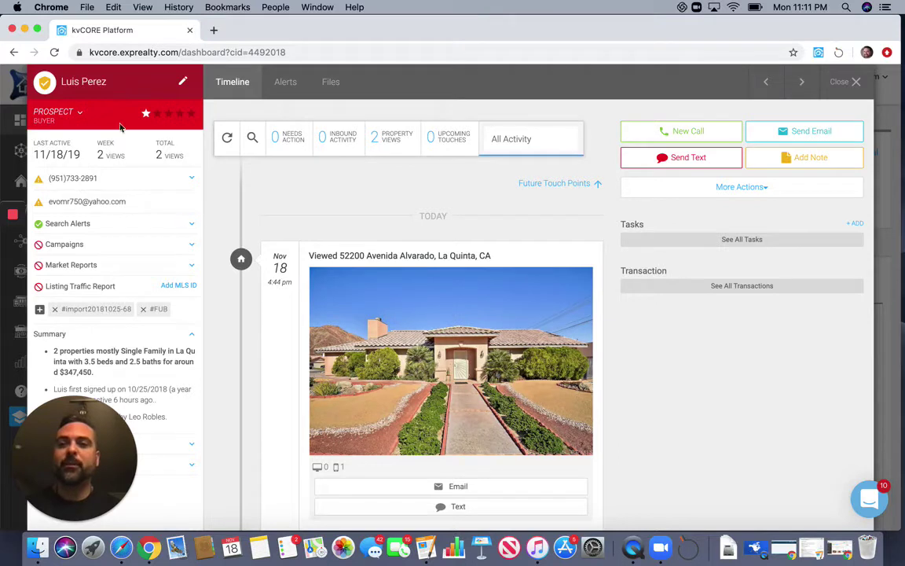
{"action": "left_click", "coordinate": [79, 113]}
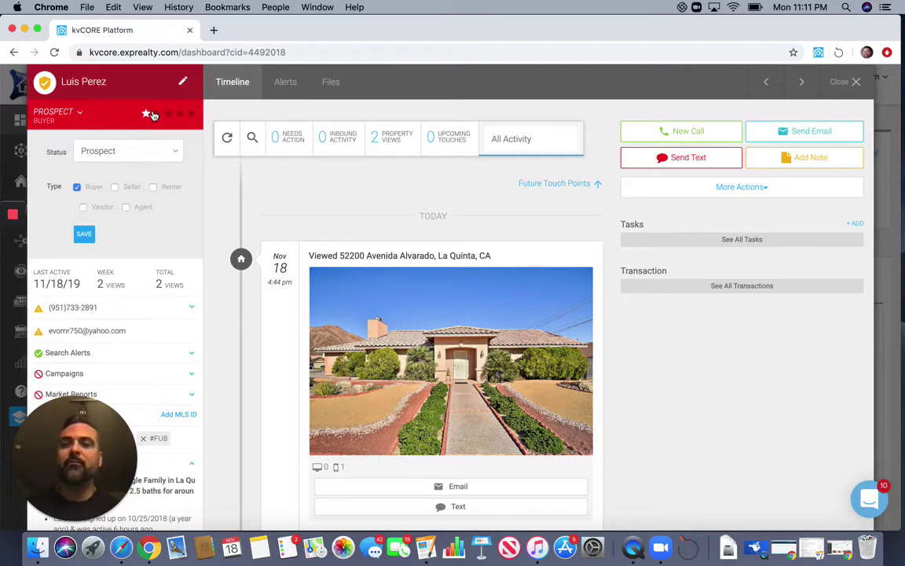
Step: Start a text message to the lead, enter the placeholder "jndf;jknas;fjknsfjsfjs", and clear it
{"action": "left_click", "coordinate": [683, 159]}
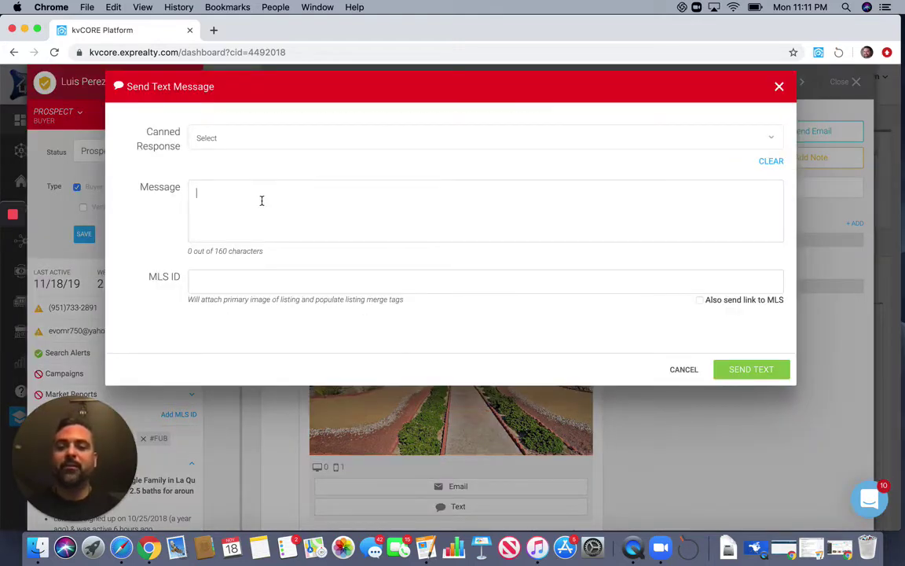
{"action": "type", "text": "jndf;jknas;fjknsfjsfjs"}
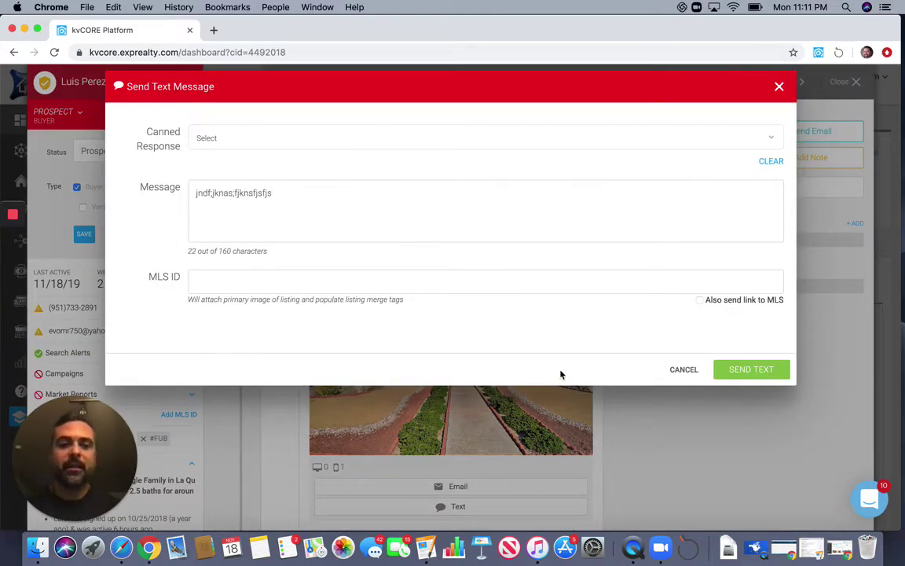
{"action": "key", "text": "alt+shift+Left"}
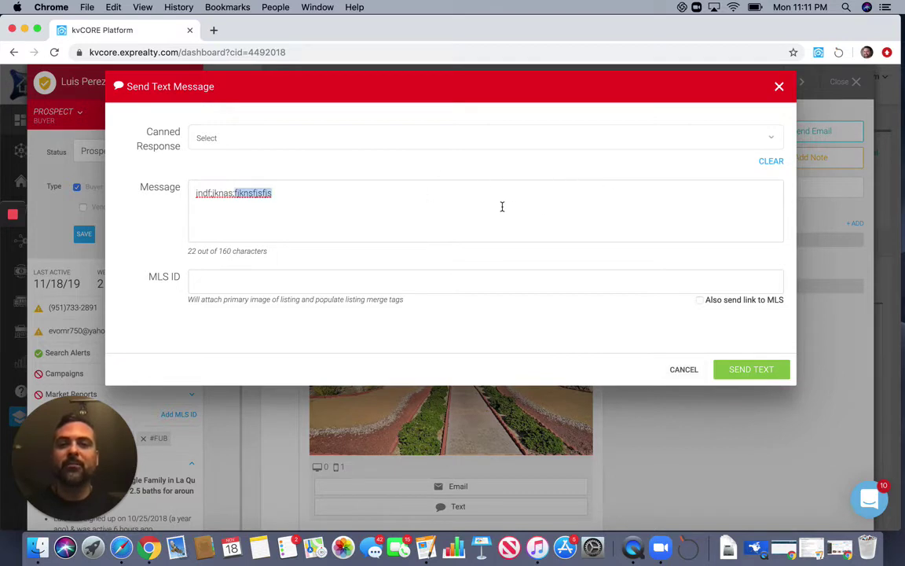
{"action": "key", "text": "alt+shift+Left"}
{"action": "key", "text": "alt+shift+Left"}
{"action": "key", "text": "BackSpace"}
Step: Load the "Post-call Text 2" canned response into the text message and cancel without sending
{"action": "left_click", "coordinate": [779, 145]}
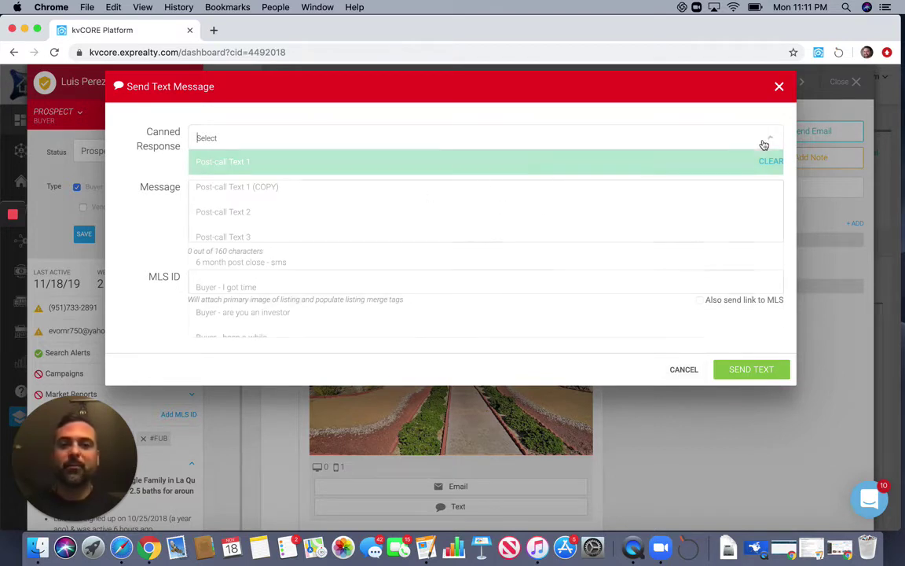
{"action": "left_click", "coordinate": [284, 219]}
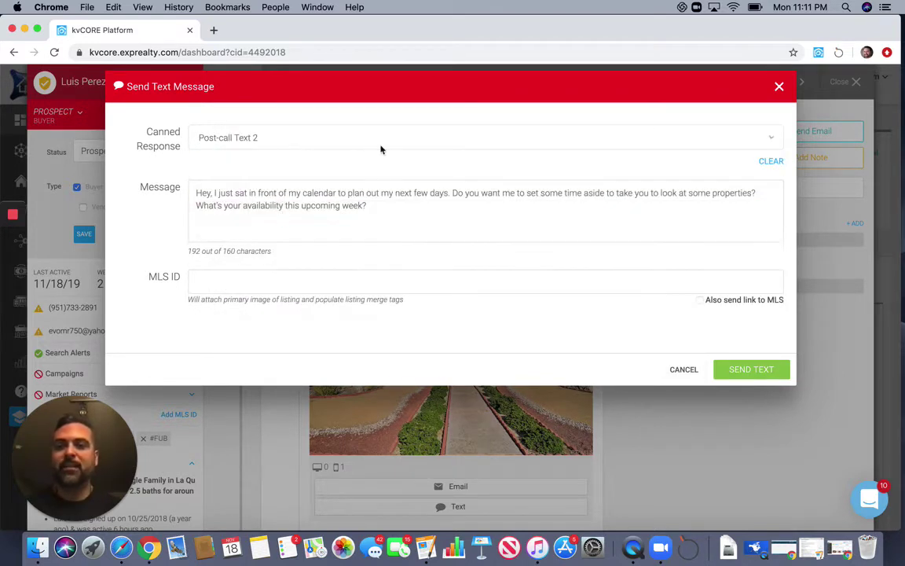
{"action": "left_click", "coordinate": [684, 371]}
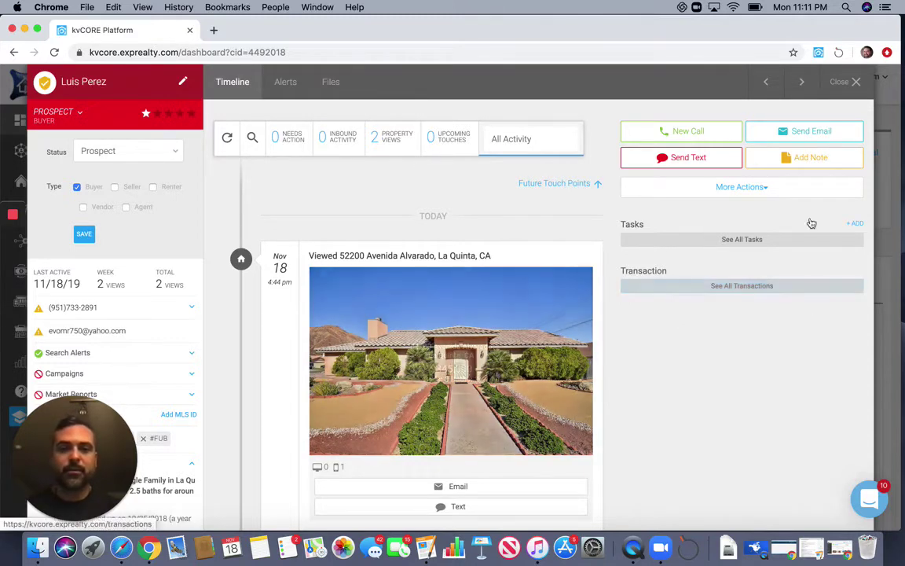
Step: Review the email composition form for the lead and close it without saving
{"action": "left_click", "coordinate": [809, 133]}
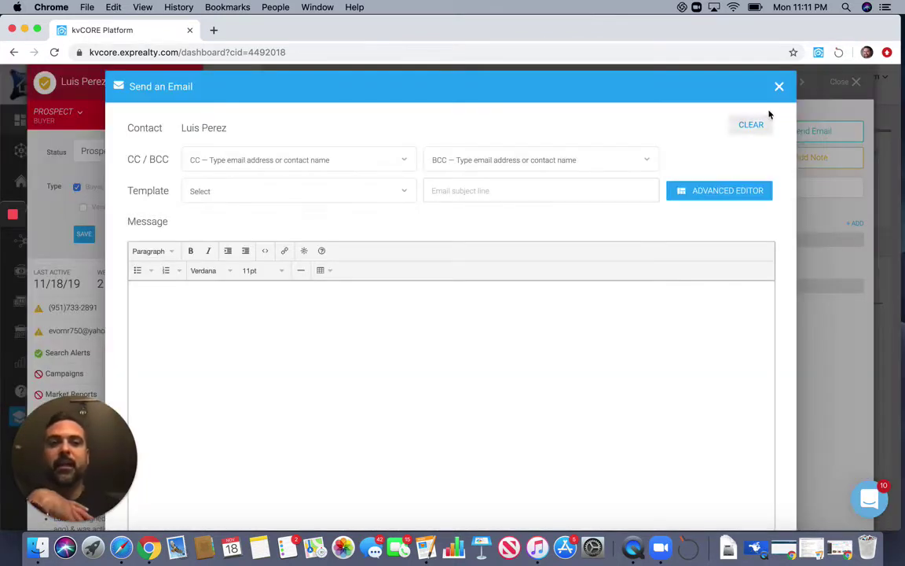
{"action": "left_click", "coordinate": [779, 89]}
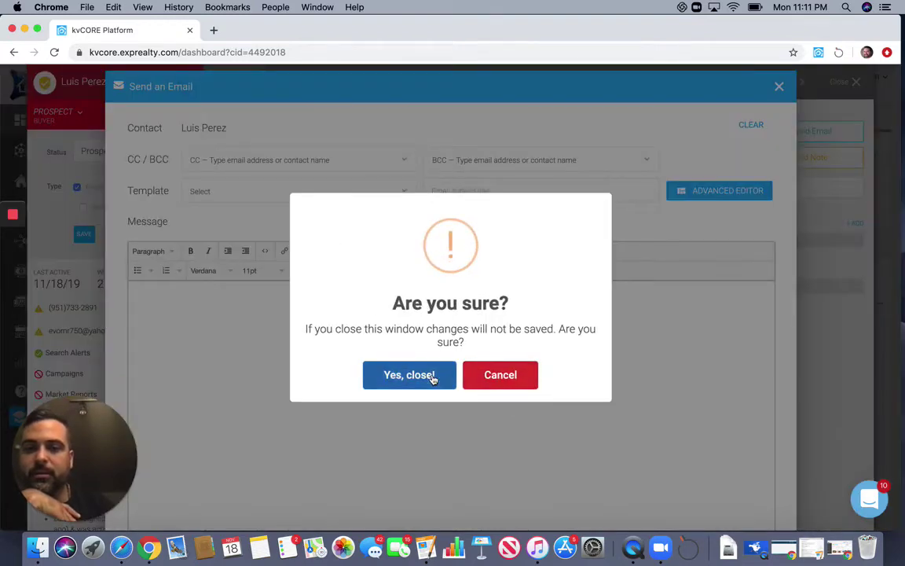
{"action": "left_click", "coordinate": [429, 377]}
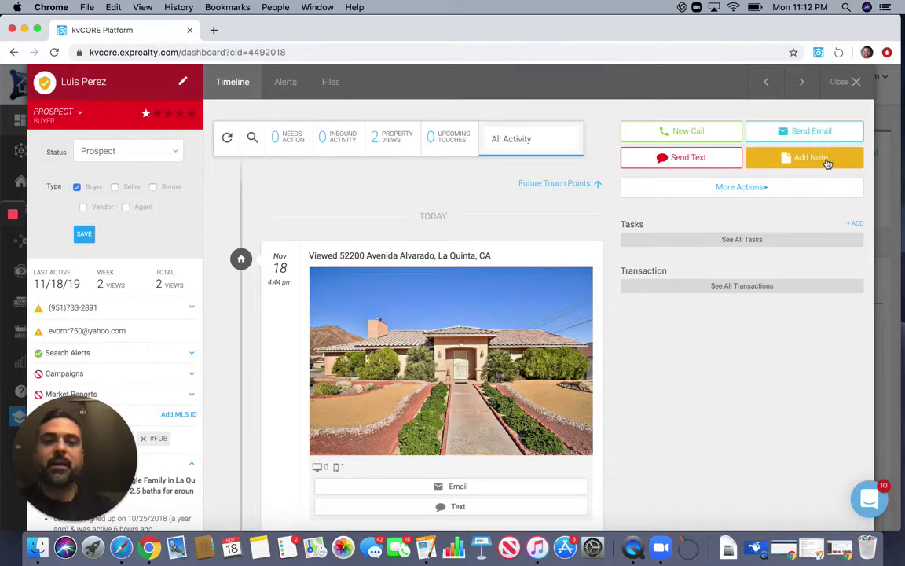
Step: Look up the lead on Facebook, return to the kvCORE profile, and review the additional lead actions
{"action": "left_click", "coordinate": [767, 190]}
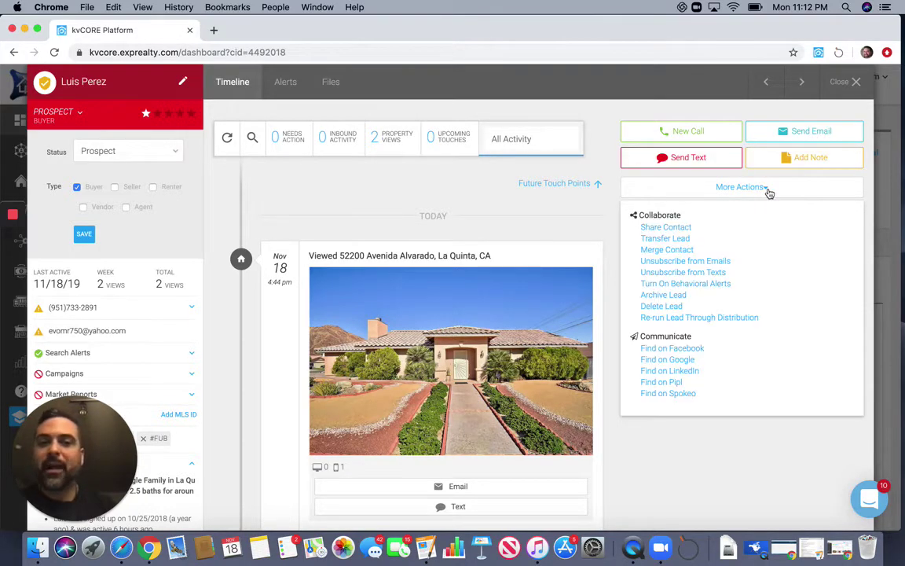
{"action": "left_click", "coordinate": [683, 349]}
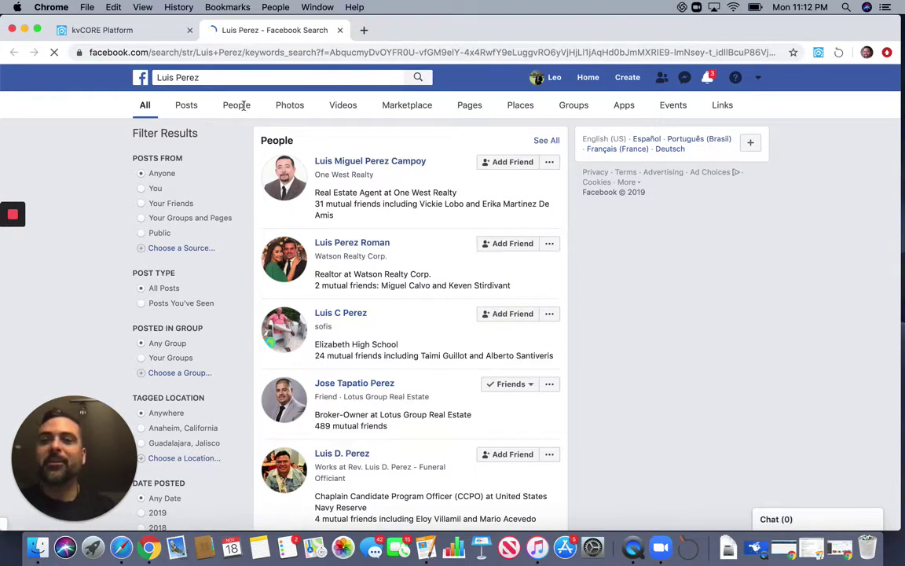
{"action": "left_click", "coordinate": [161, 31]}
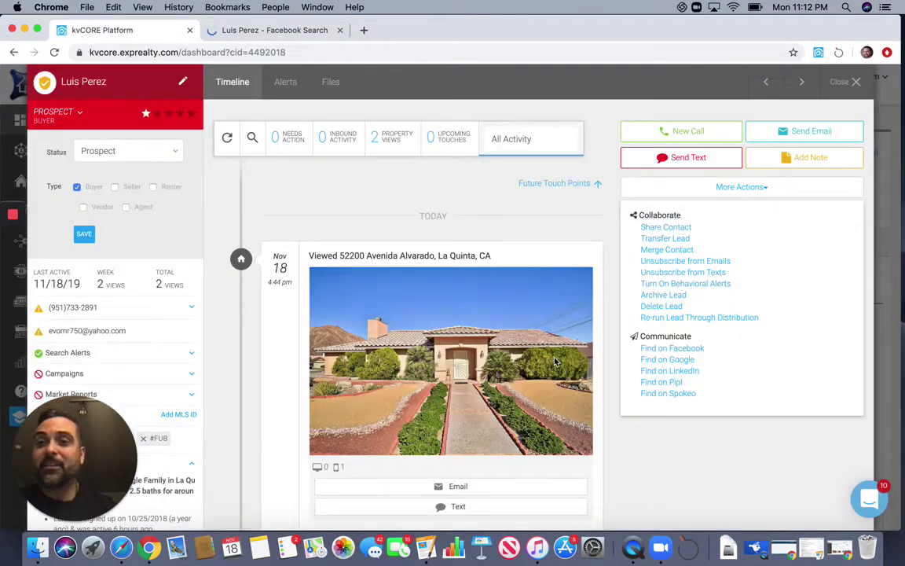
{"action": "left_click", "coordinate": [707, 385]}
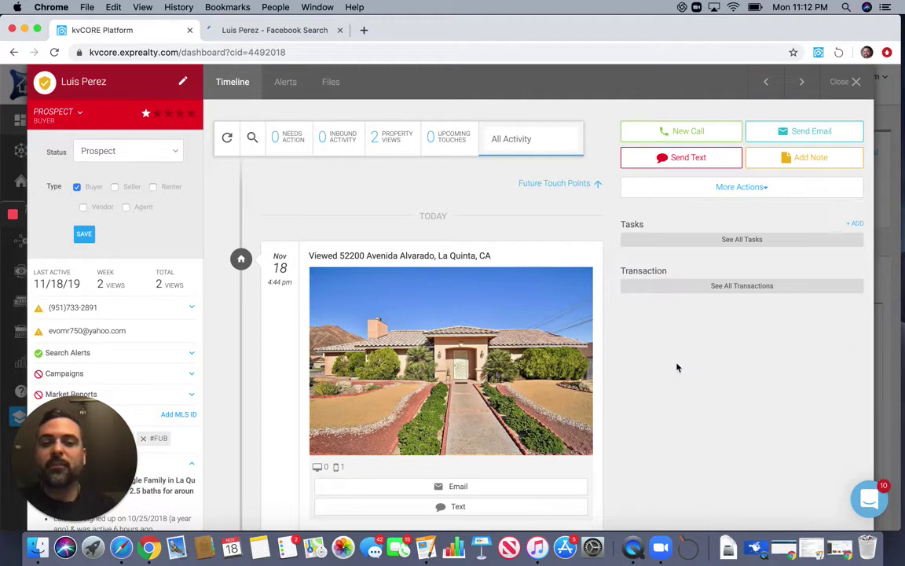
{"action": "left_click", "coordinate": [761, 194]}
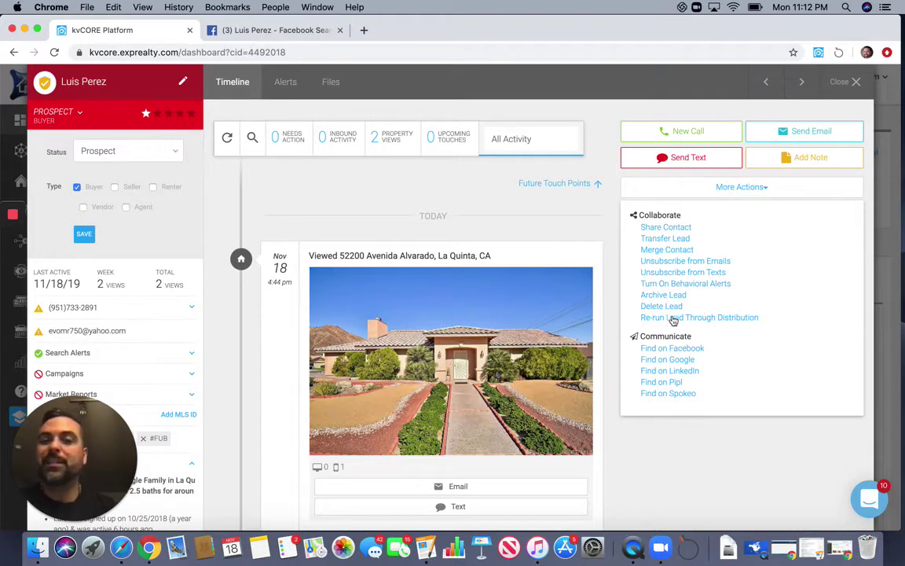
{"action": "left_click", "coordinate": [708, 478]}
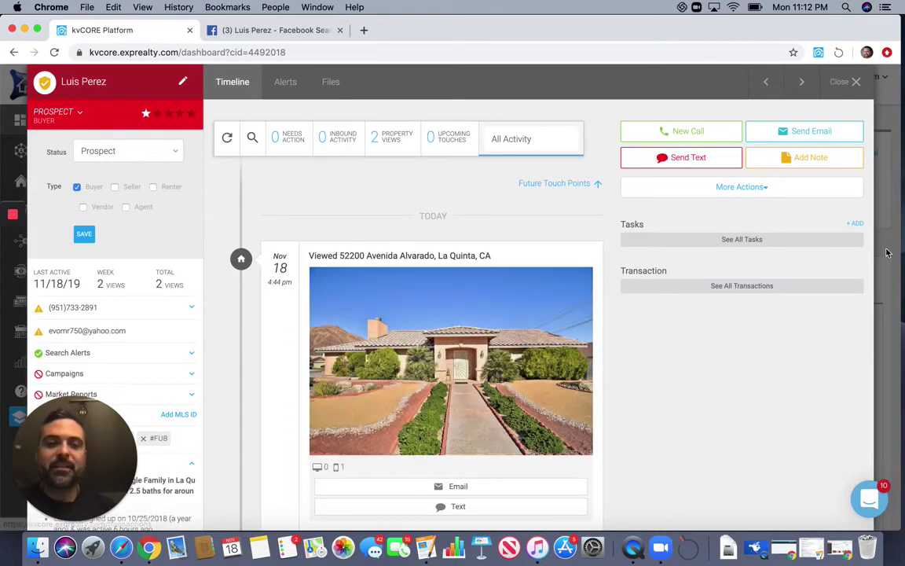
Step: Review the form for adding a task to the lead and cancel it without creating one
{"action": "left_click", "coordinate": [856, 225]}
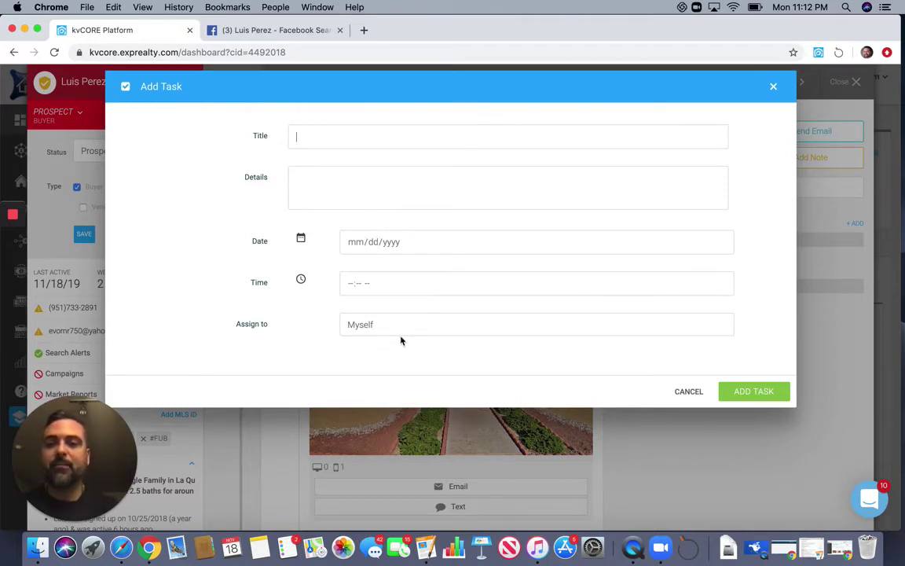
{"action": "left_click", "coordinate": [690, 392]}
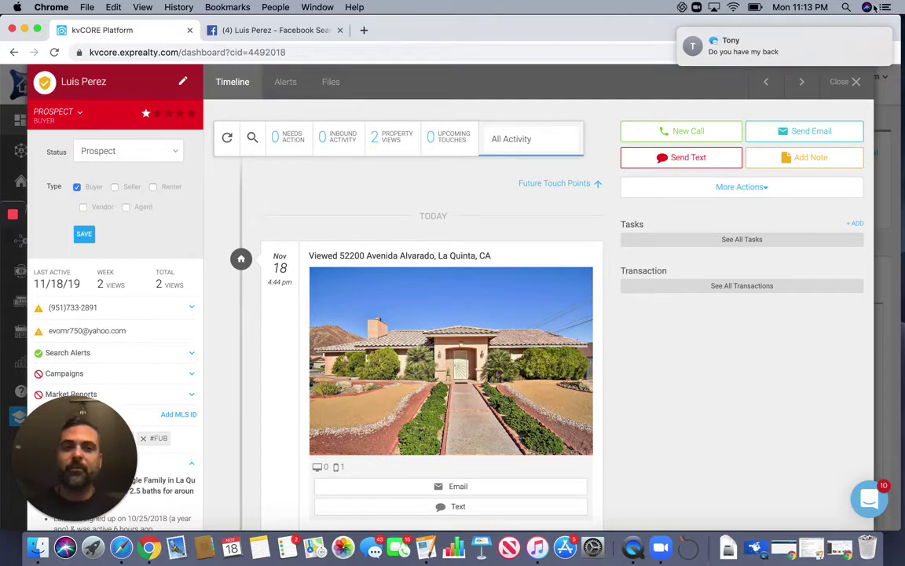
{"action": "mouse_move", "coordinate": [777, 67]}
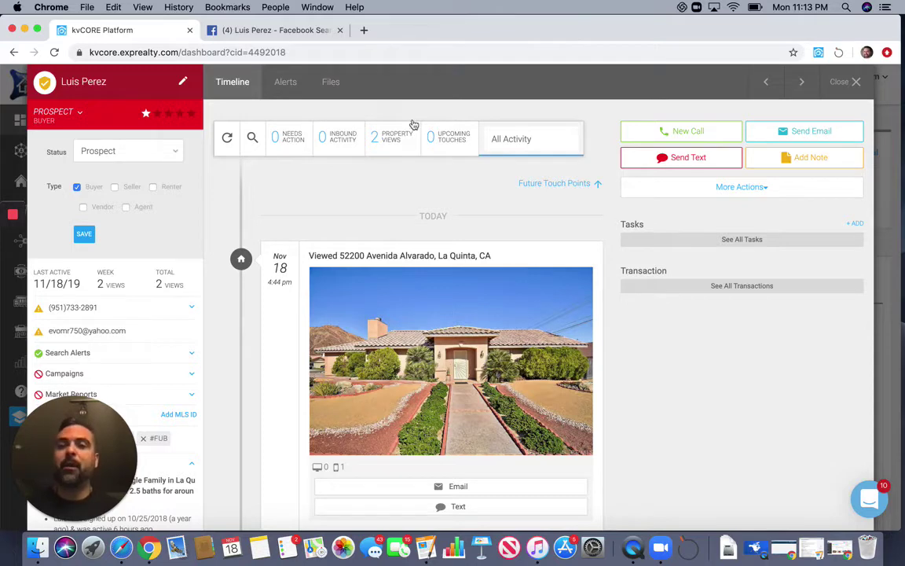
Step: Open the lead's first search alert for editing and review the available listing types without changing the selection
{"action": "left_click", "coordinate": [285, 81]}
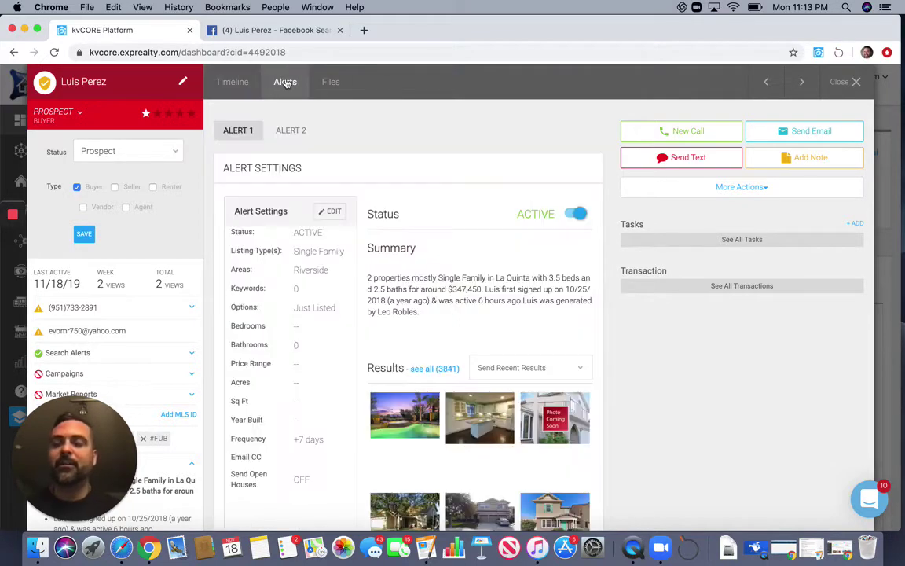
{"action": "left_click", "coordinate": [334, 213]}
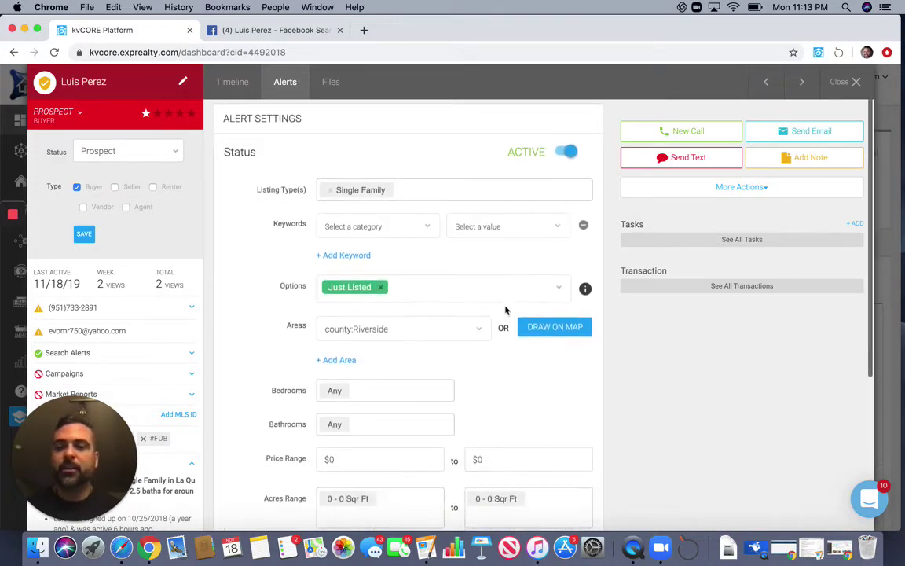
{"action": "scroll", "coordinate": [456, 267], "scroll_direction": "down", "scroll_amount": 3}
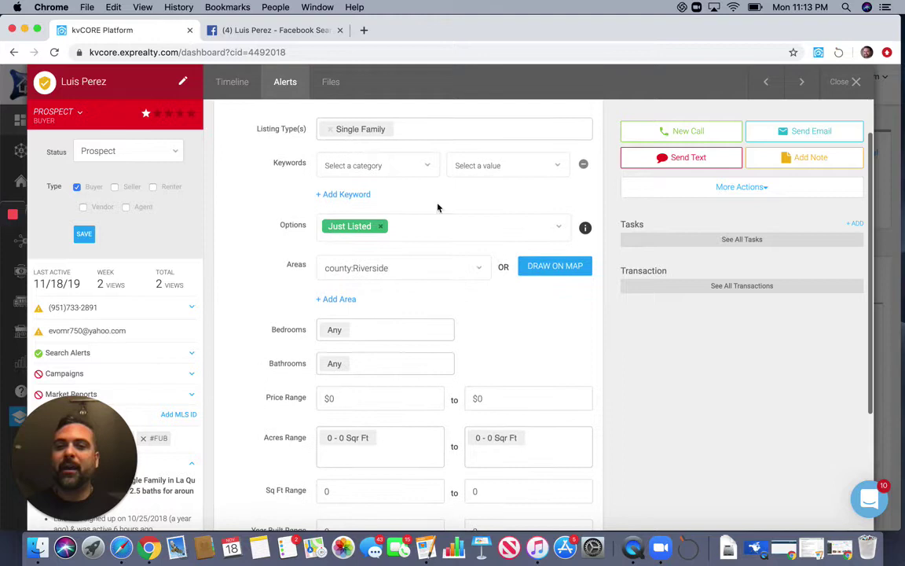
{"action": "left_click", "coordinate": [400, 128]}
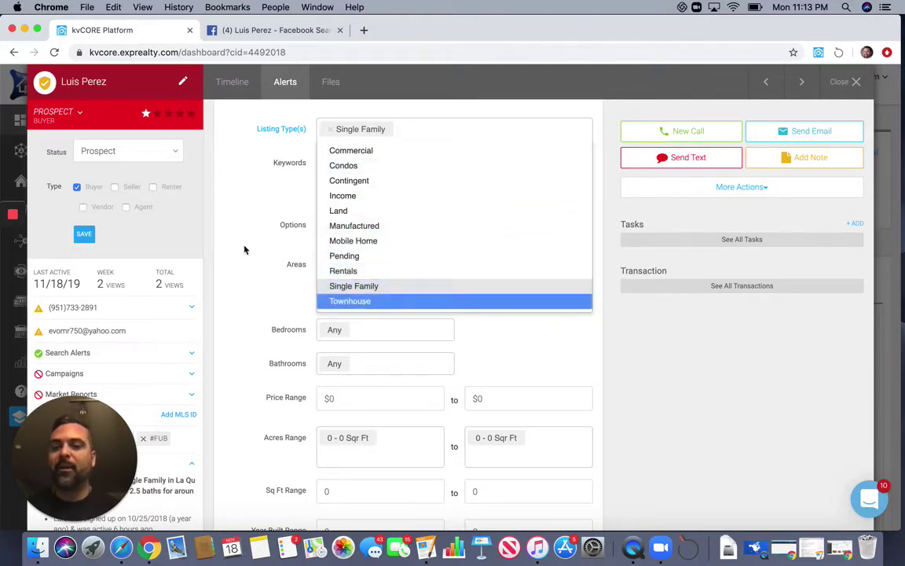
{"action": "left_click", "coordinate": [245, 216]}
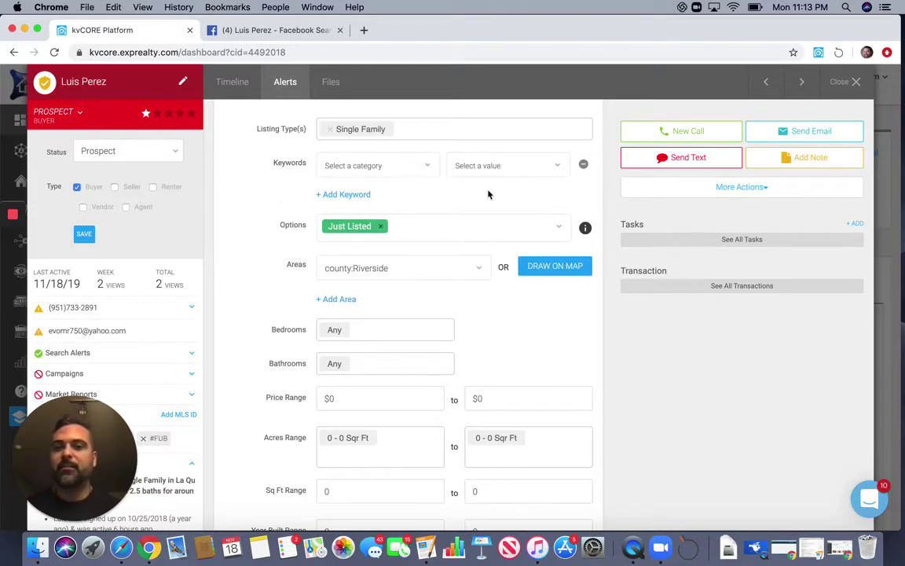
Step: Review the property options available for the alert, from Walkable through Views, without adding any
{"action": "scroll", "coordinate": [487, 194], "scroll_direction": "down", "scroll_amount": 3}
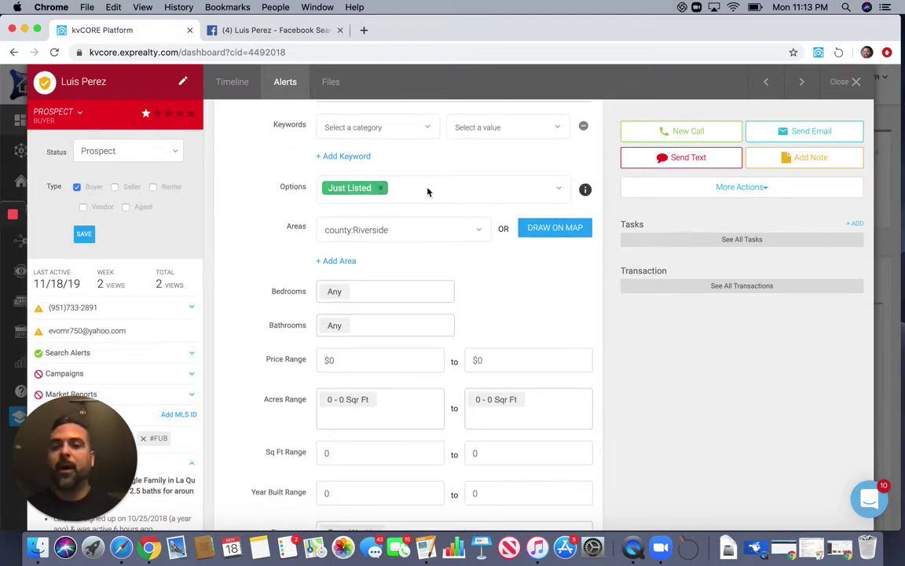
{"action": "left_click", "coordinate": [409, 189]}
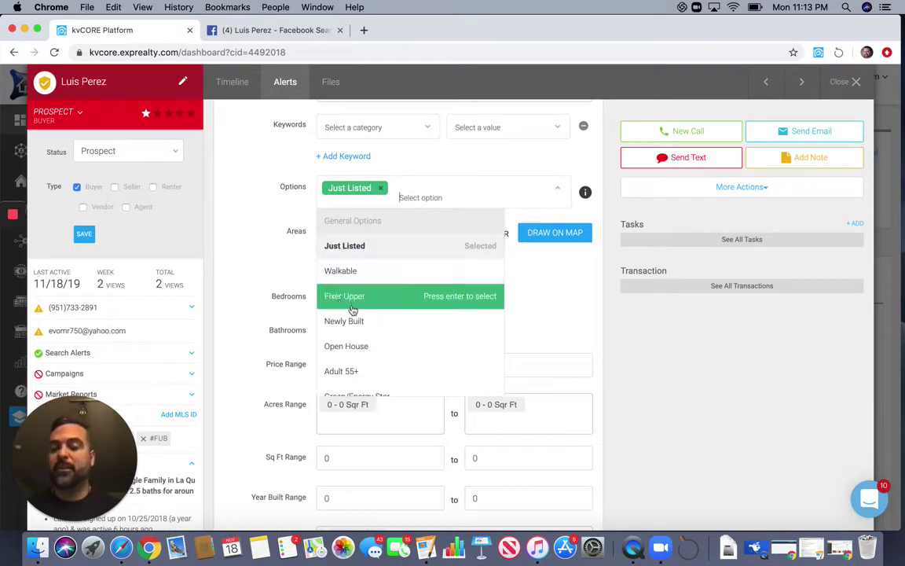
{"action": "scroll", "coordinate": [372, 324], "scroll_direction": "down", "scroll_amount": 2}
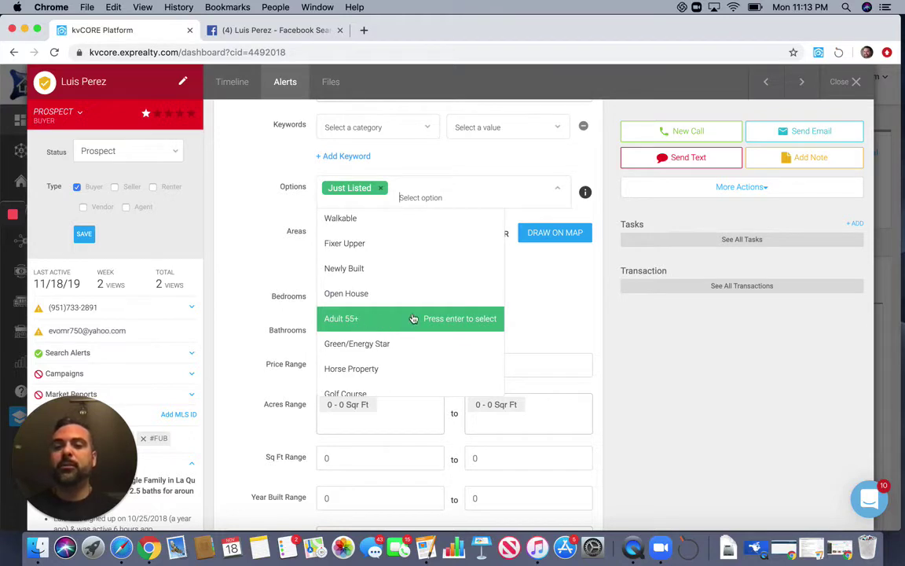
{"action": "scroll", "coordinate": [374, 323], "scroll_direction": "down", "scroll_amount": 3}
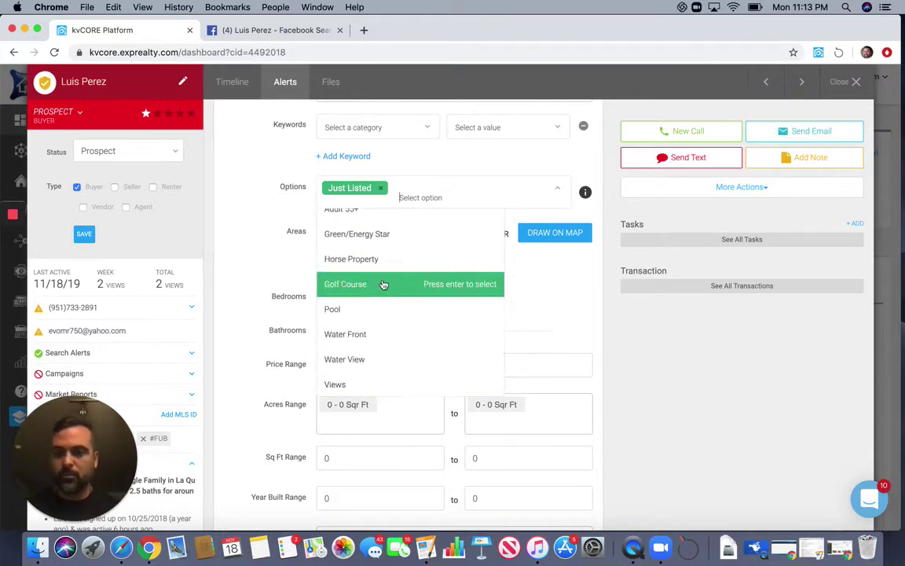
{"action": "scroll", "coordinate": [408, 315], "scroll_direction": "down", "scroll_amount": 3}
{"action": "left_click", "coordinate": [527, 290]}
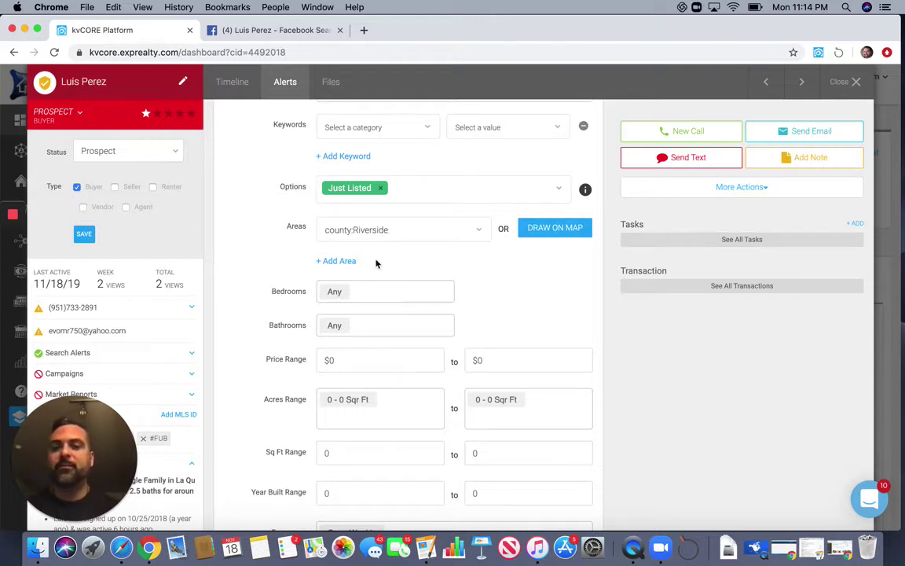
Step: Add another area row to the alert, search it for "moreno" without choosing a match, and view the polygon map search before cancelling it
{"action": "left_click", "coordinate": [345, 262]}
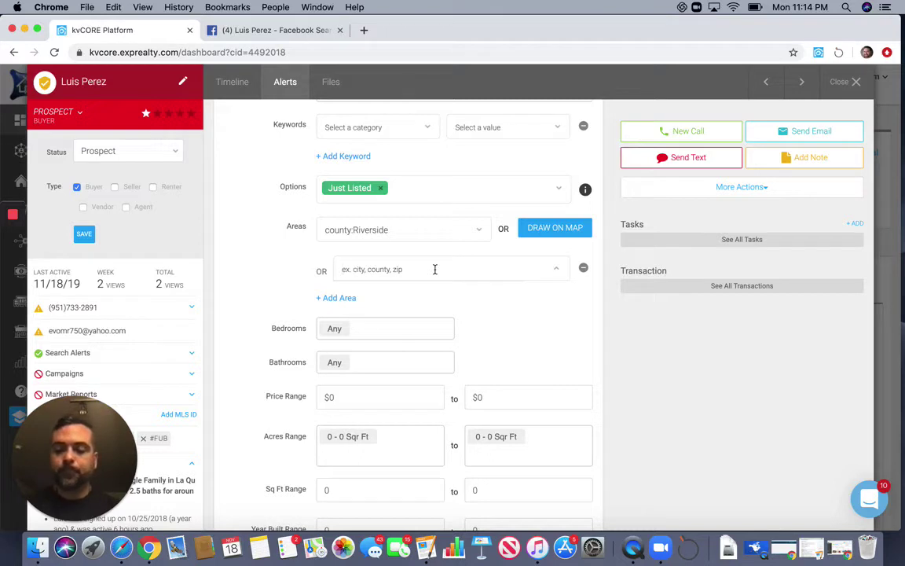
{"action": "type", "text": "moreno"}
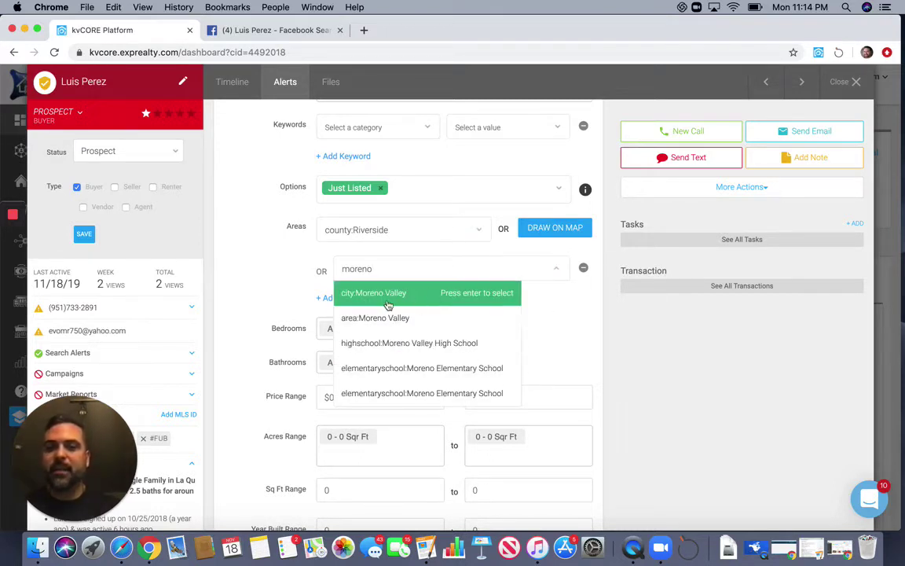
{"action": "left_click", "coordinate": [563, 313]}
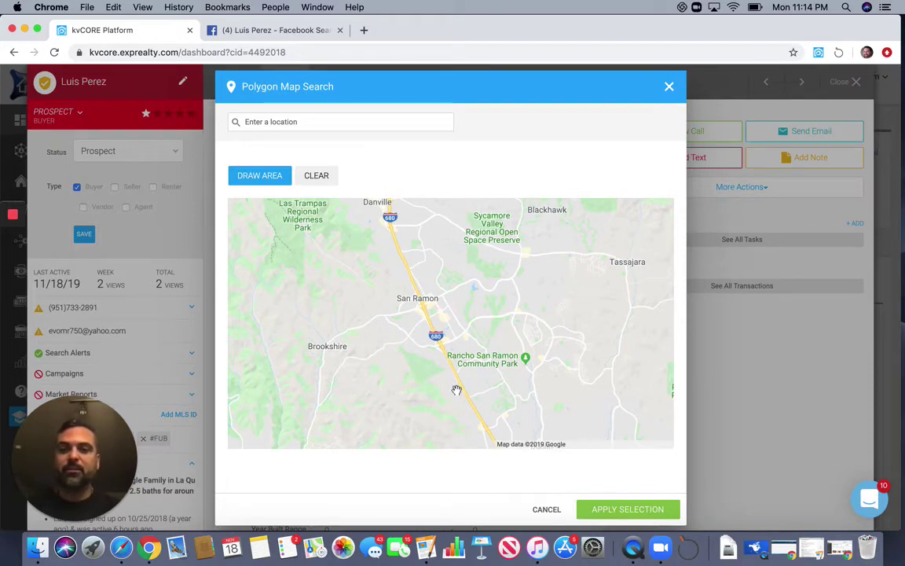
{"action": "left_click", "coordinate": [552, 509]}
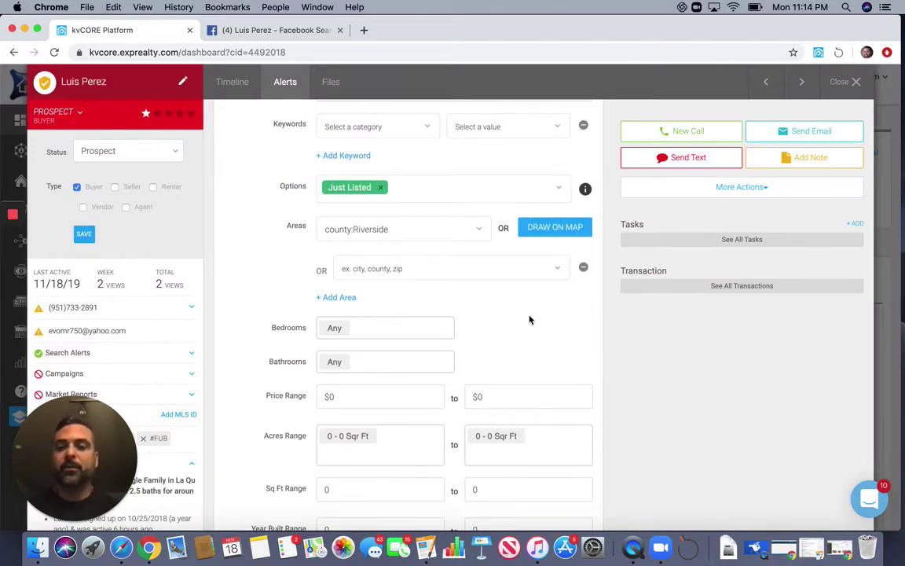
Step: Review the alert's remaining search criteria and the sending frequency choices, keeping Once Weekly
{"action": "scroll", "coordinate": [440, 302], "scroll_direction": "down", "scroll_amount": 3}
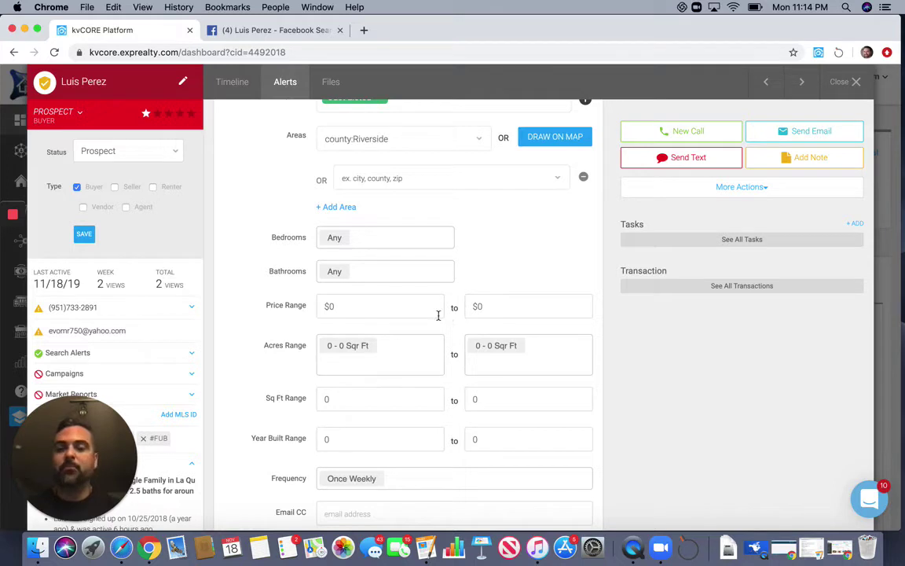
{"action": "scroll", "coordinate": [415, 359], "scroll_direction": "down", "scroll_amount": 1}
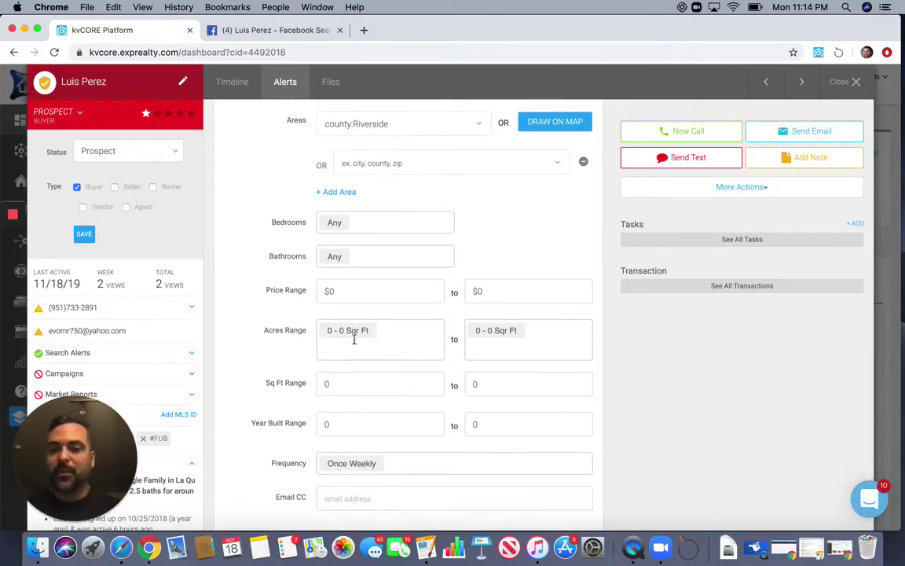
{"action": "scroll", "coordinate": [477, 422], "scroll_direction": "down", "scroll_amount": 2}
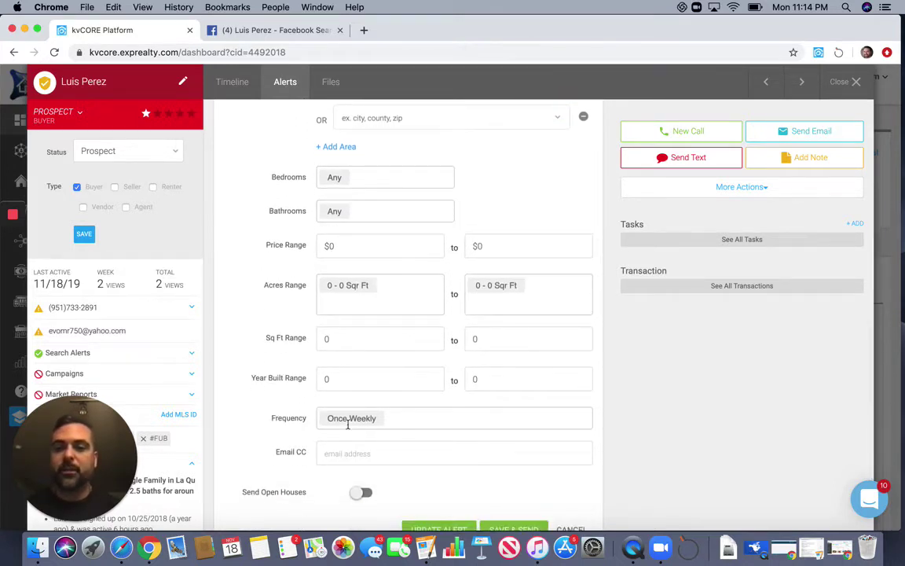
{"action": "scroll", "coordinate": [392, 422], "scroll_direction": "down", "scroll_amount": 2}
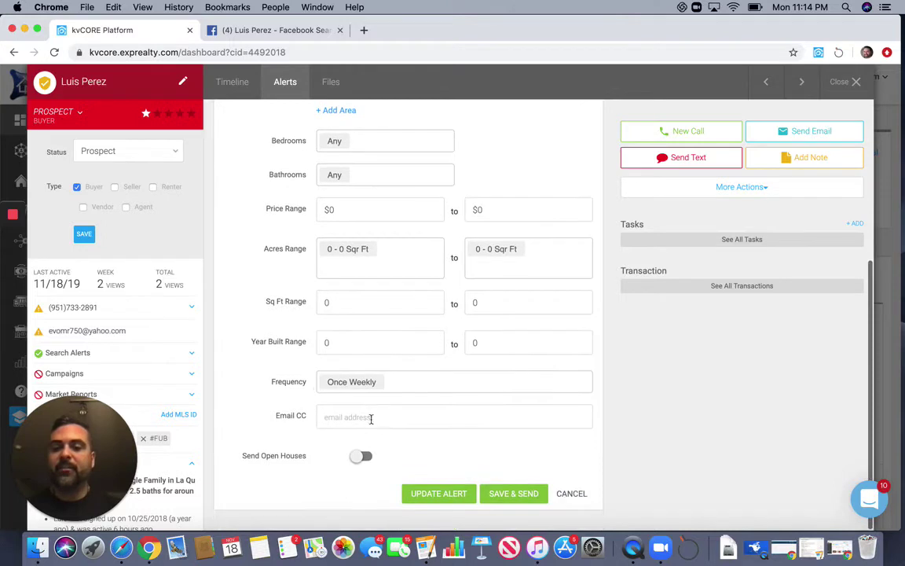
{"action": "left_click", "coordinate": [395, 381]}
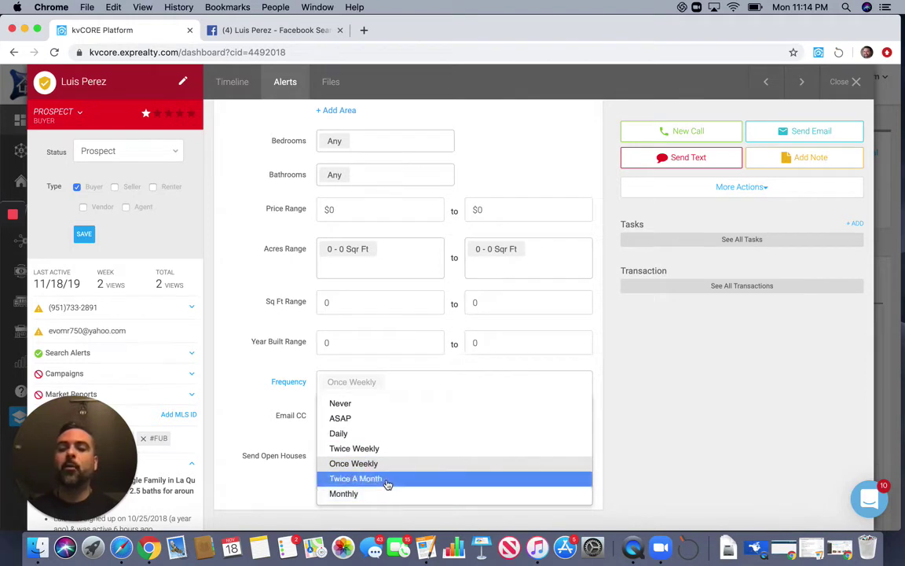
{"action": "left_click", "coordinate": [638, 333]}
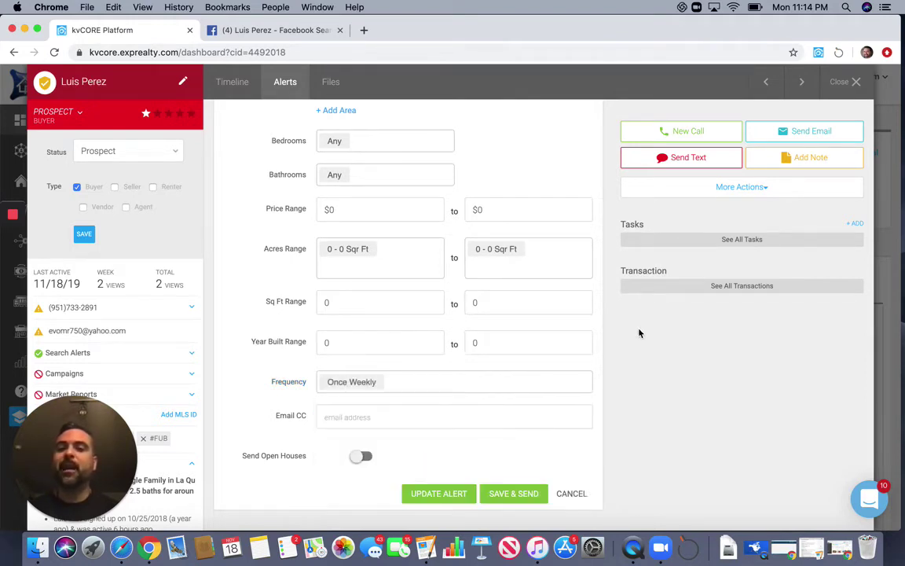
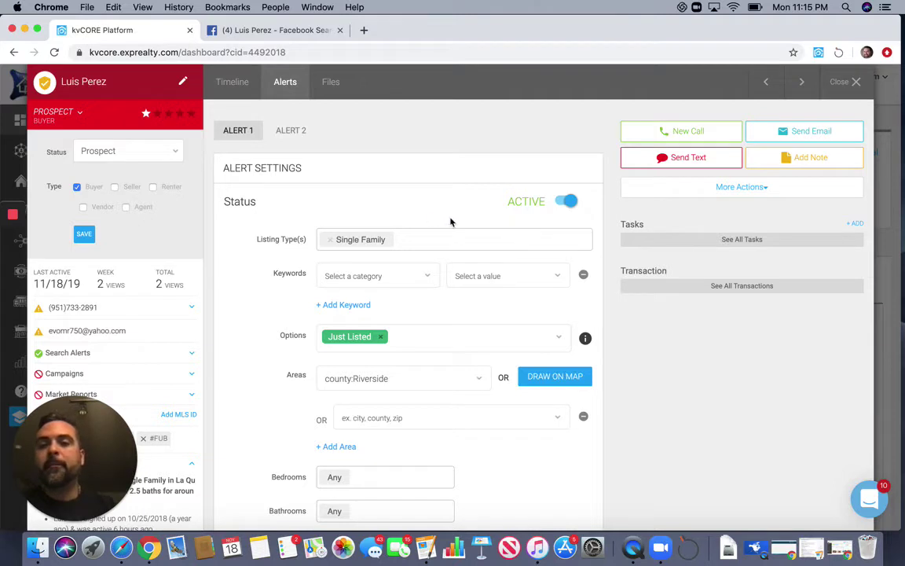
Step: Switch the alert's status to inactive and back to active
{"action": "left_click", "coordinate": [566, 203]}
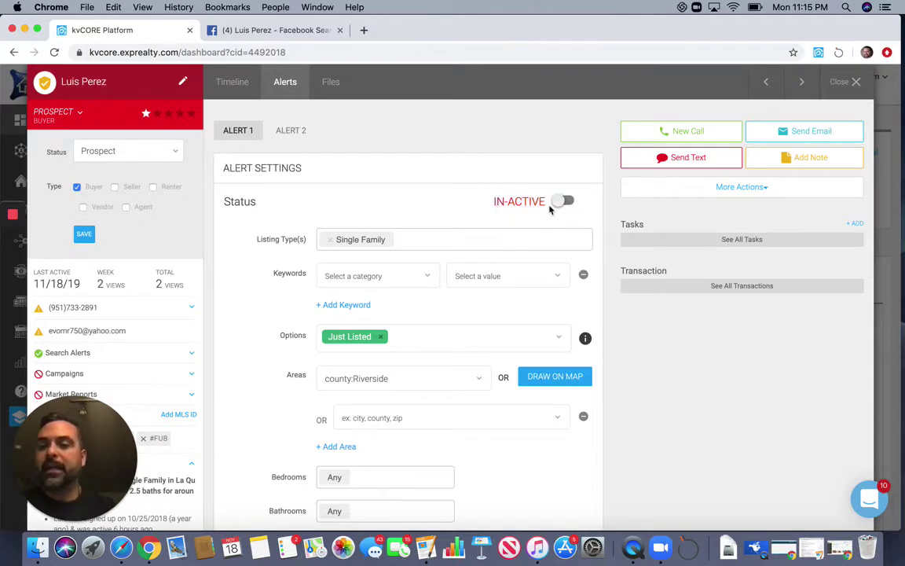
{"action": "left_click", "coordinate": [565, 203]}
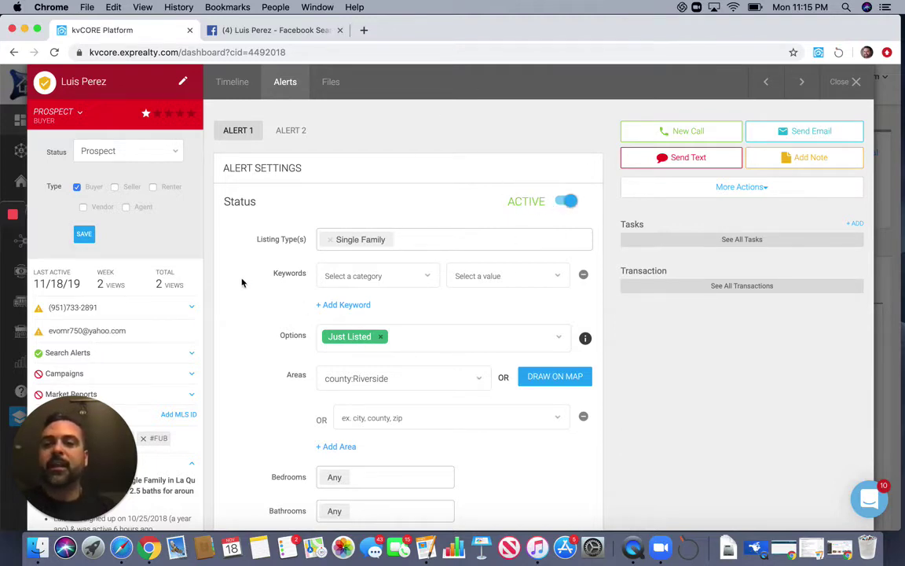
Step: Review the campaigns that can be assigned to the lead and dismiss the list without choosing one
{"action": "scroll", "coordinate": [193, 252], "scroll_direction": "down", "scroll_amount": 2}
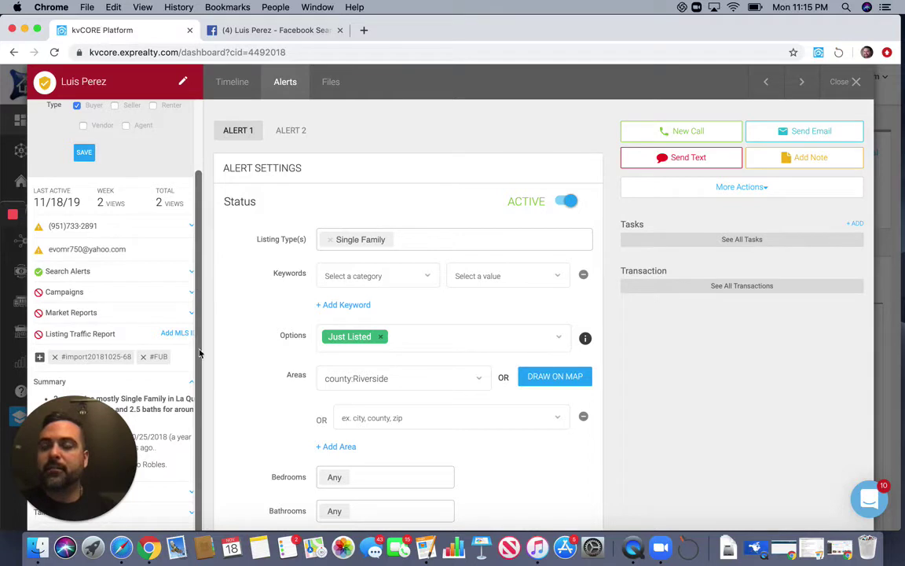
{"action": "left_click", "coordinate": [188, 292]}
{"action": "left_click", "coordinate": [86, 313]}
{"action": "left_click", "coordinate": [110, 317]}
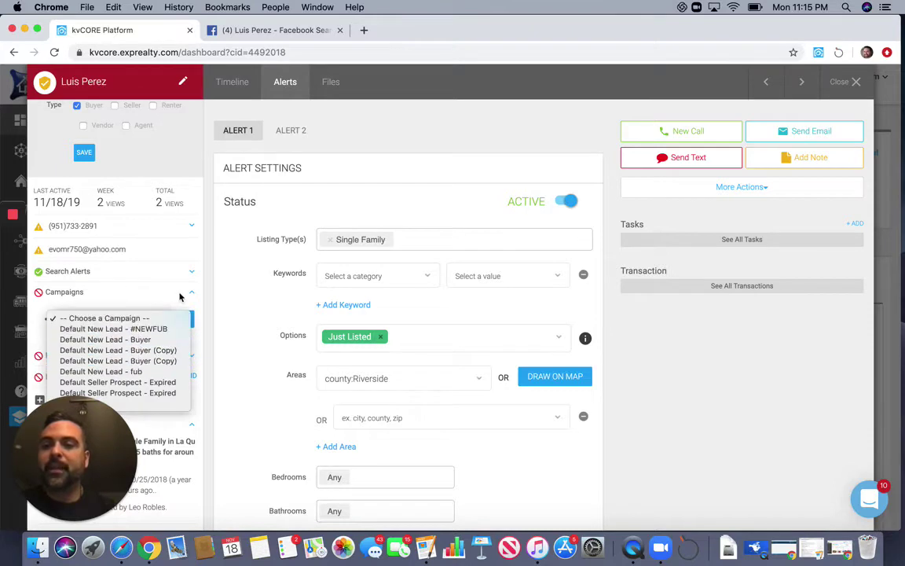
{"action": "left_click", "coordinate": [204, 293]}
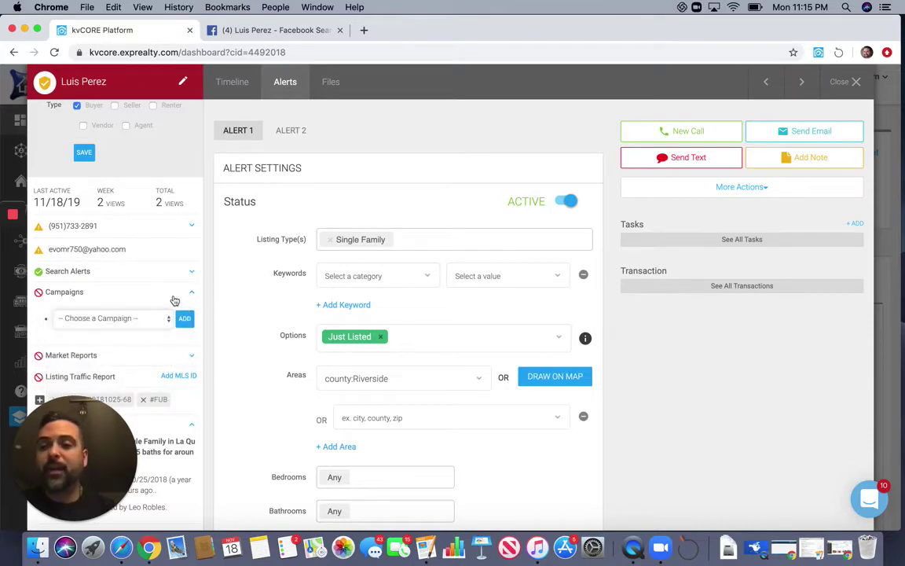
Step: Start adding a market report for the lead and review its location and sending interval settings, keeping 28 days
{"action": "scroll", "coordinate": [175, 301], "scroll_direction": "down", "scroll_amount": 1}
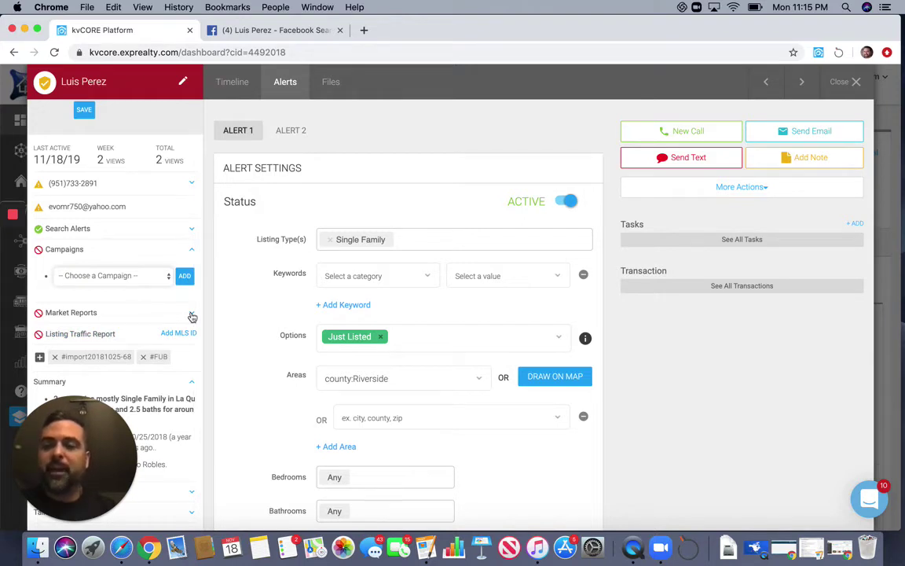
{"action": "left_click", "coordinate": [191, 314]}
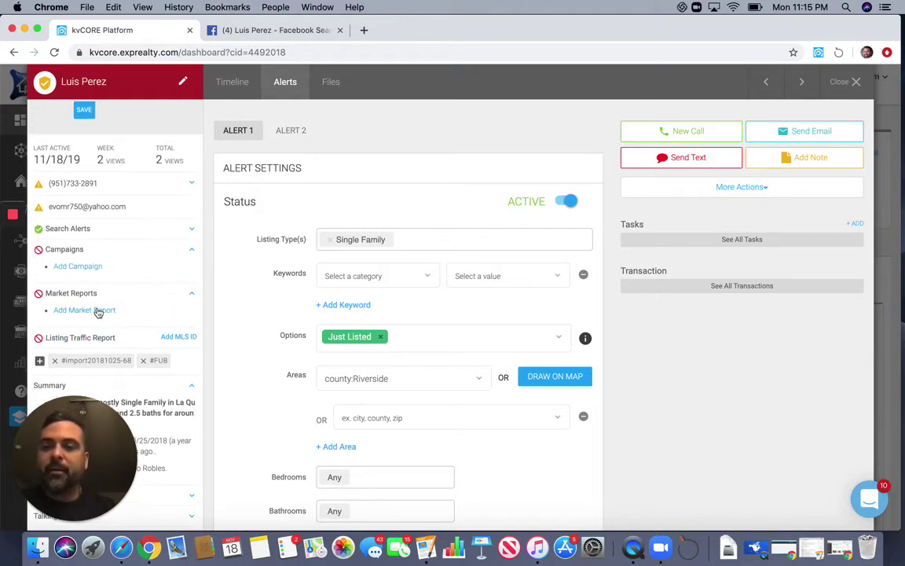
{"action": "left_click", "coordinate": [97, 311]}
{"action": "scroll", "coordinate": [177, 323], "scroll_direction": "down", "scroll_amount": 1}
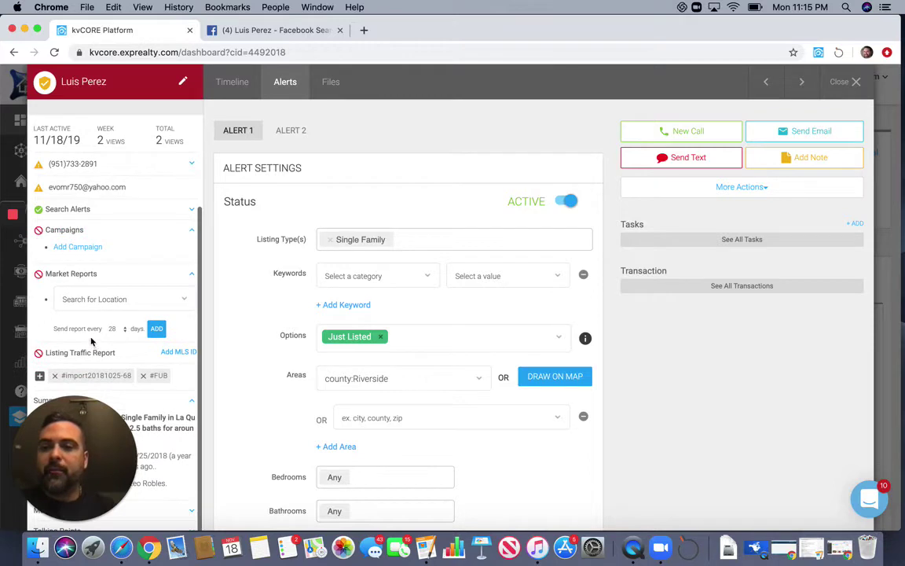
{"action": "left_click", "coordinate": [123, 331]}
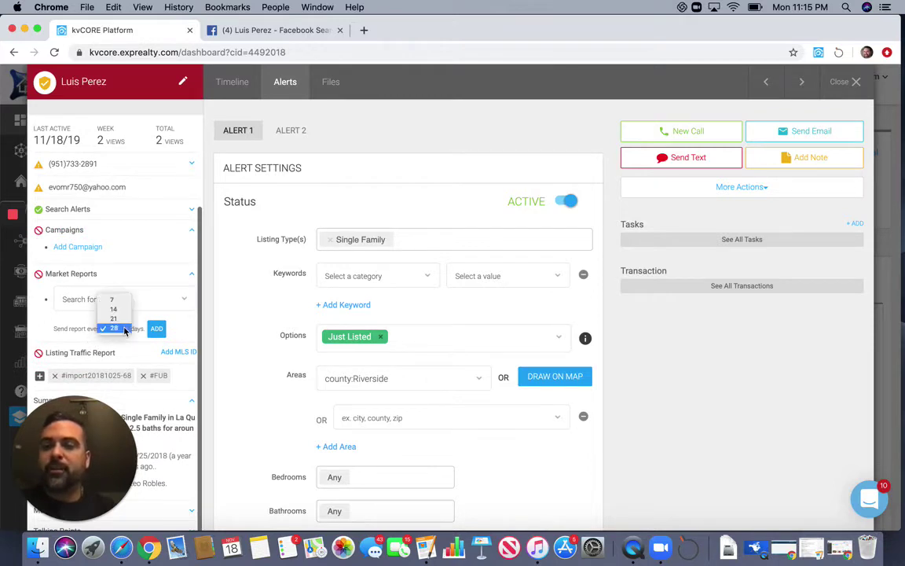
{"action": "left_click", "coordinate": [153, 327]}
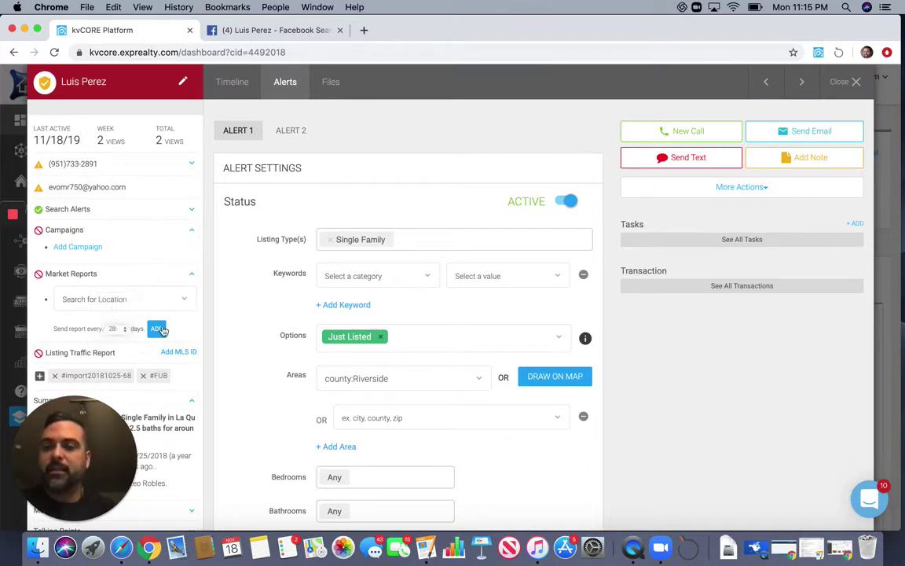
{"action": "scroll", "coordinate": [187, 329], "scroll_direction": "down", "scroll_amount": 1}
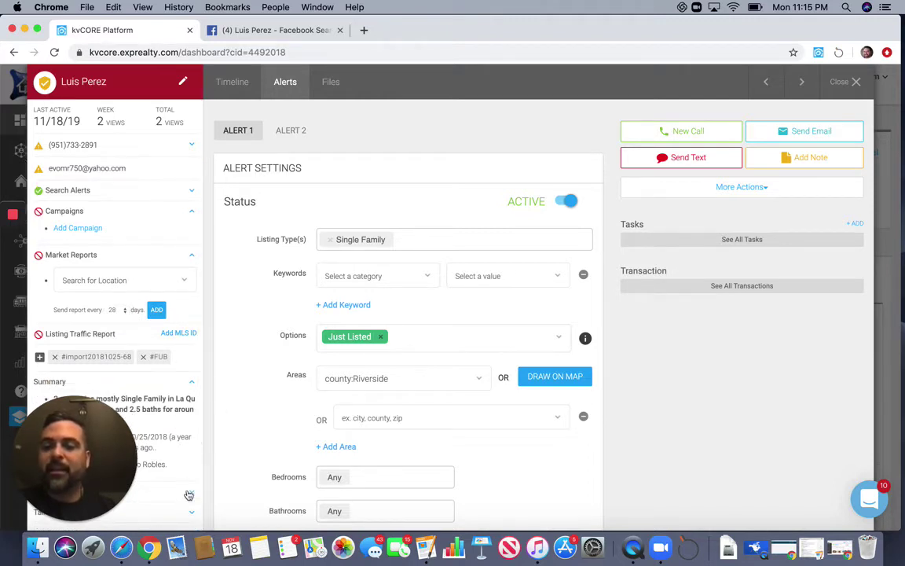
Step: Review the lead's contact info, home preferences, options, primary address and valuation details, and close the lead profile
{"action": "scroll", "coordinate": [175, 424], "scroll_direction": "down", "scroll_amount": 5}
{"action": "scroll", "coordinate": [175, 423], "scroll_direction": "down", "scroll_amount": 15}
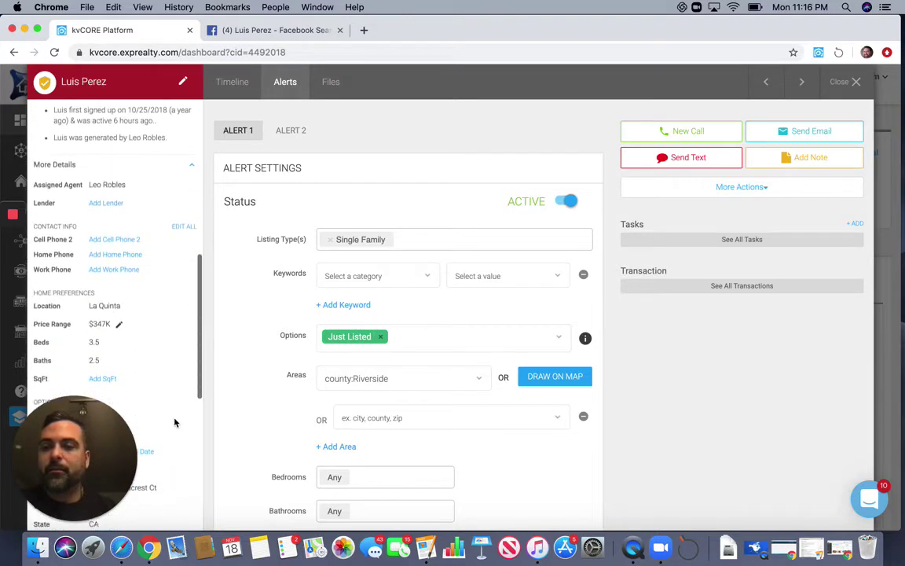
{"action": "scroll", "coordinate": [175, 423], "scroll_direction": "down", "scroll_amount": 3}
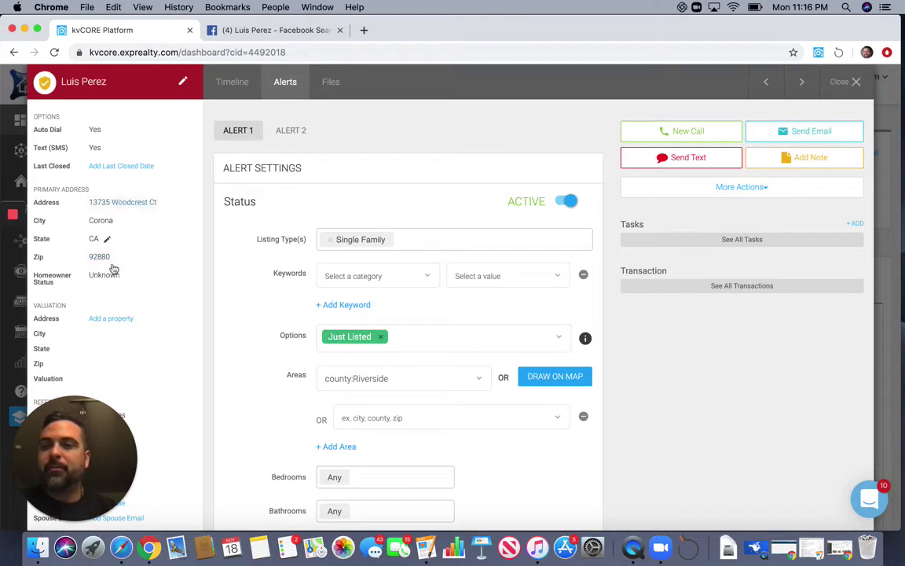
{"action": "scroll", "coordinate": [199, 291], "scroll_direction": "up", "scroll_amount": 2}
{"action": "scroll", "coordinate": [196, 295], "scroll_direction": "up", "scroll_amount": 15}
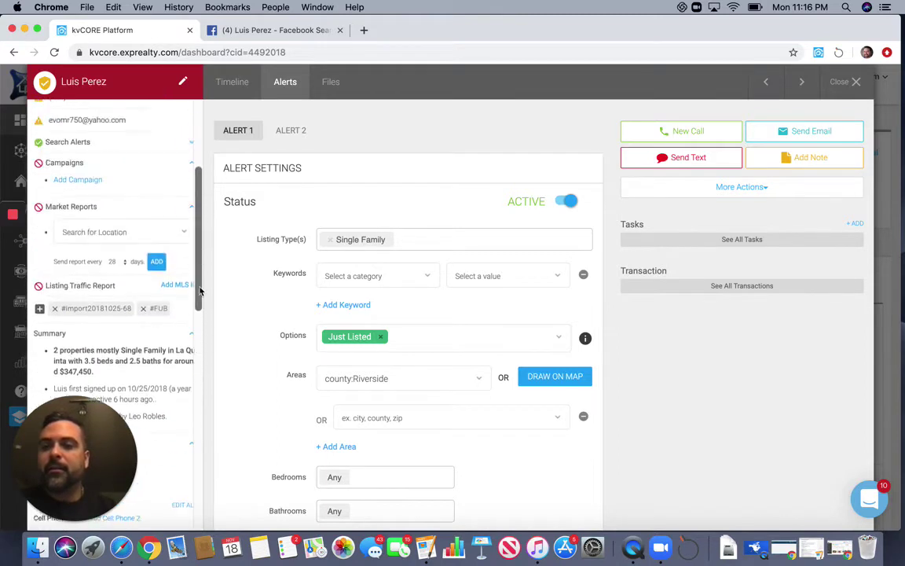
{"action": "scroll", "coordinate": [174, 315], "scroll_direction": "down", "scroll_amount": 2}
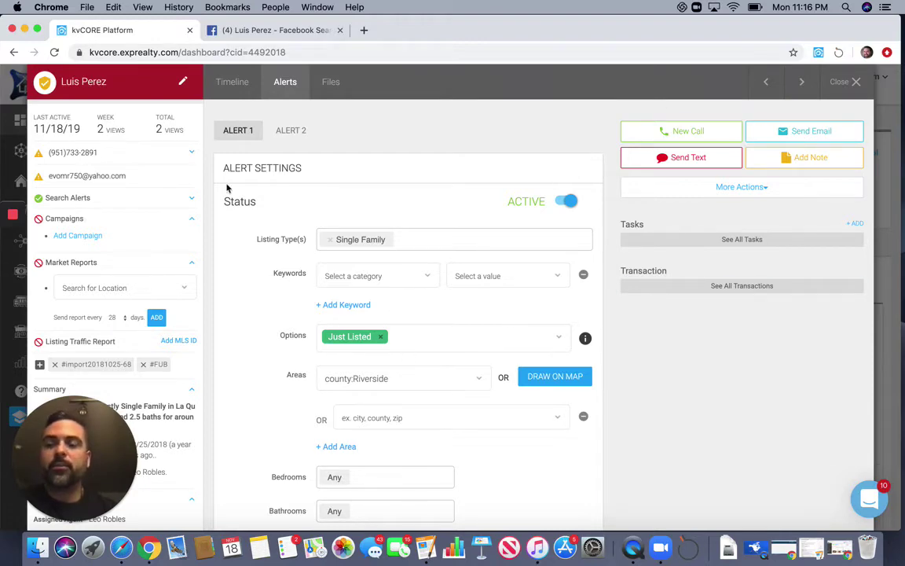
{"action": "left_click", "coordinate": [857, 82]}
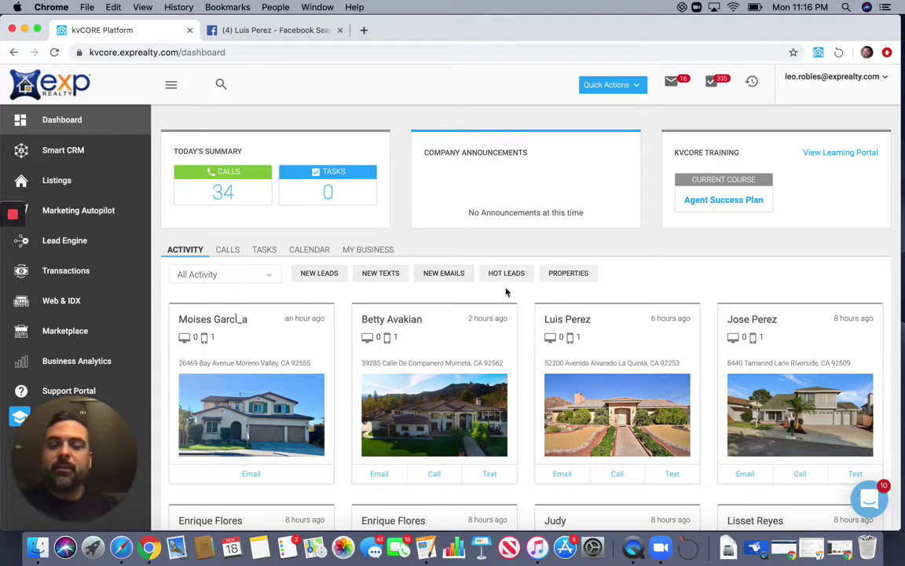
Step: Filter the dashboard's activity feed to new texts and look through the received messages
{"action": "left_click", "coordinate": [384, 276]}
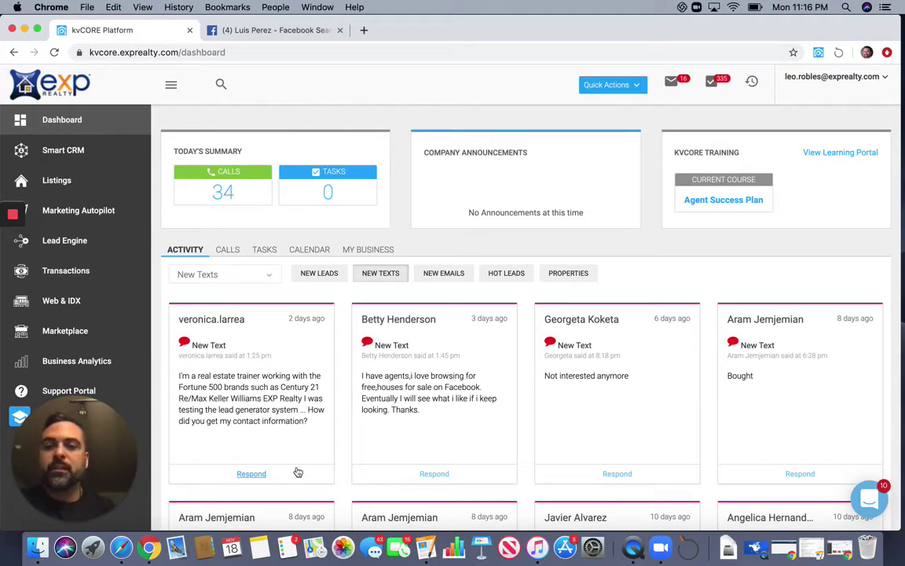
{"action": "scroll", "coordinate": [547, 460], "scroll_direction": "down", "scroll_amount": 2}
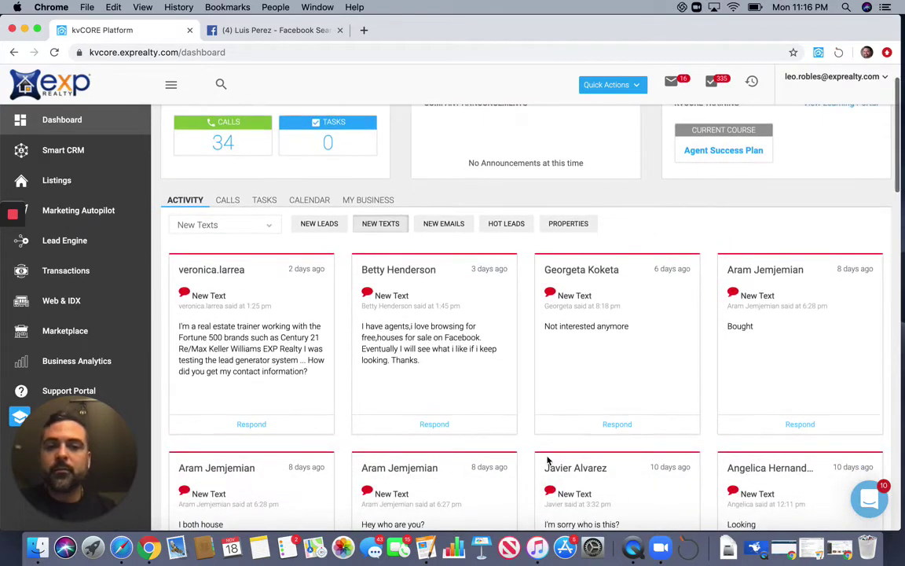
{"action": "scroll", "coordinate": [380, 269], "scroll_direction": "up", "scroll_amount": 2}
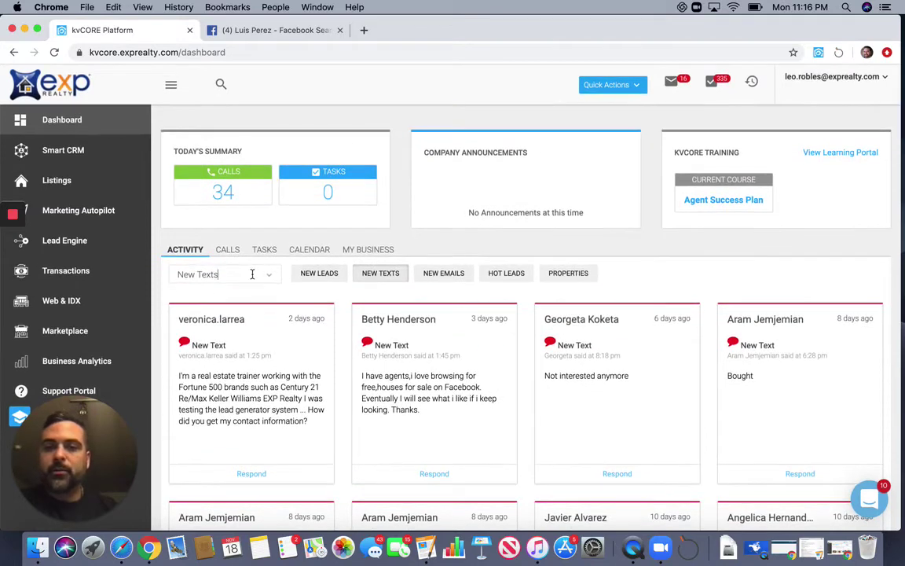
Step: Switch the activity feed to Property Views and review the other activity types available for filtering
{"action": "left_click", "coordinate": [220, 274]}
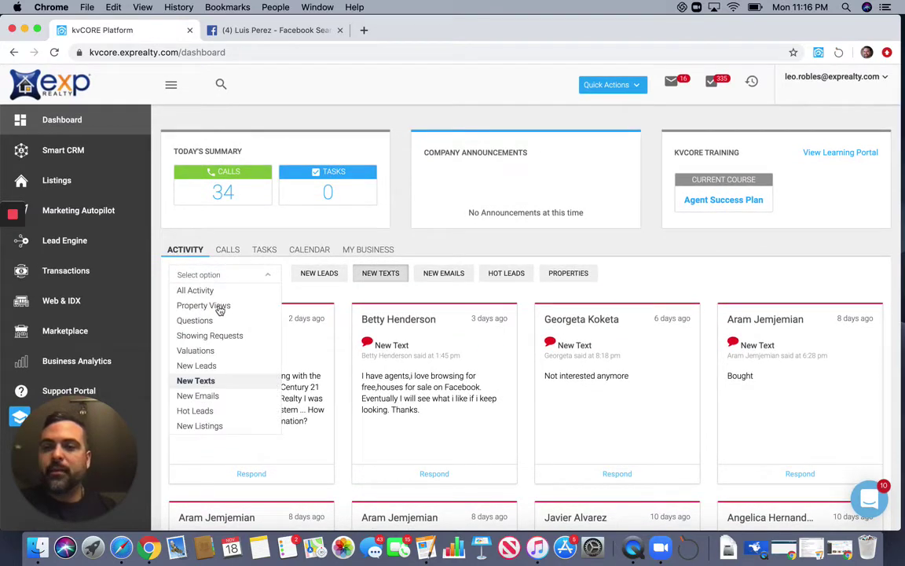
{"action": "left_click", "coordinate": [220, 307]}
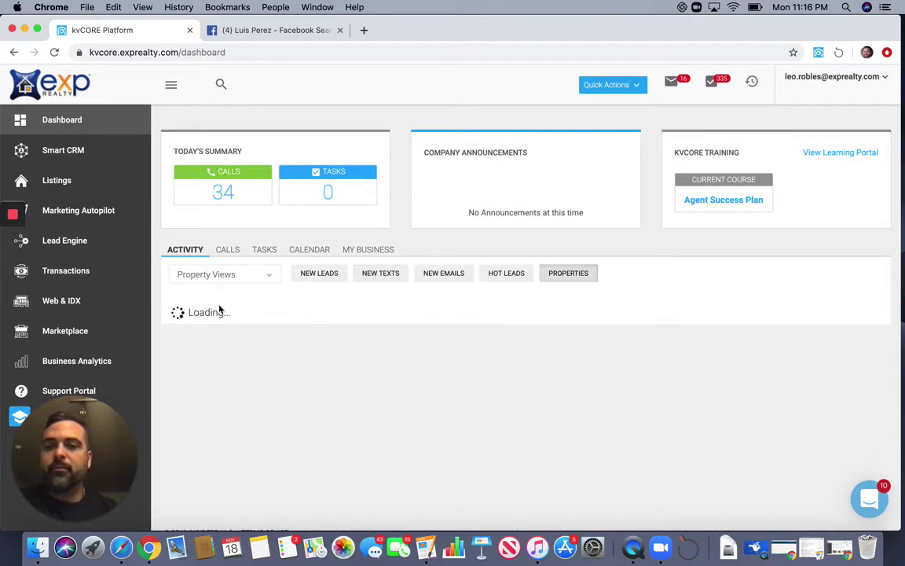
{"action": "left_click", "coordinate": [245, 274]}
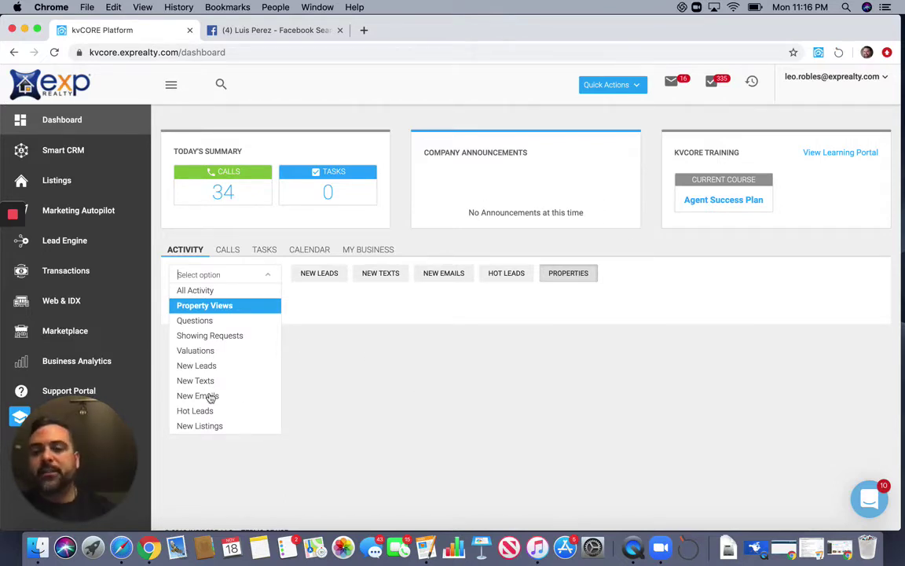
{"action": "left_click", "coordinate": [638, 244]}
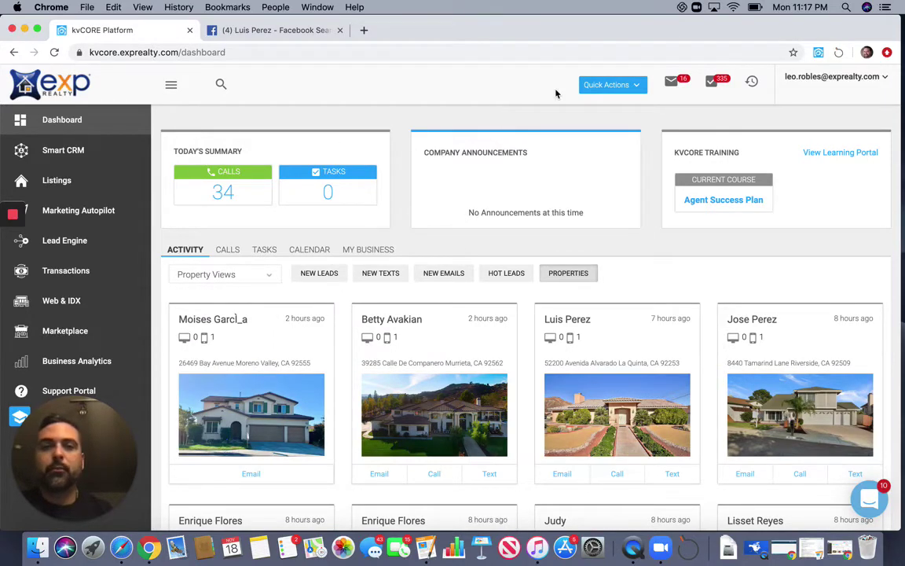
Step: Open the Smart CRM contact list, look through its columns, and sort the contacts by interest
{"action": "left_click", "coordinate": [87, 143]}
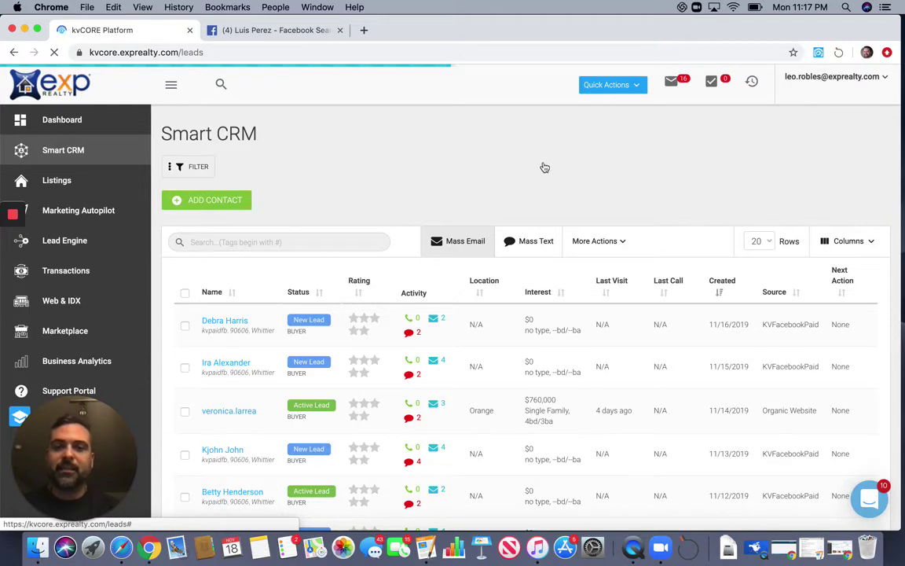
{"action": "scroll", "coordinate": [681, 244], "scroll_direction": "down", "scroll_amount": 3}
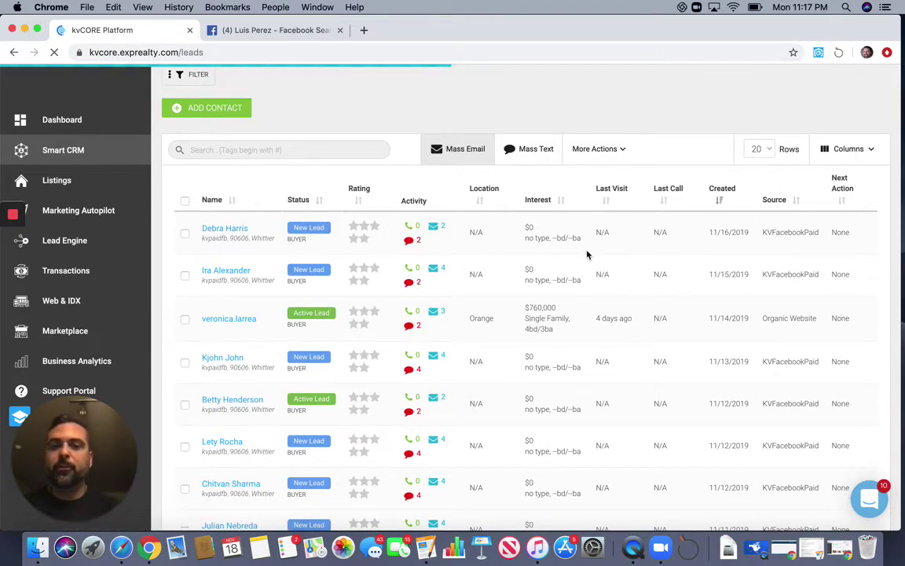
{"action": "scroll", "coordinate": [588, 252], "scroll_direction": "up", "scroll_amount": 3}
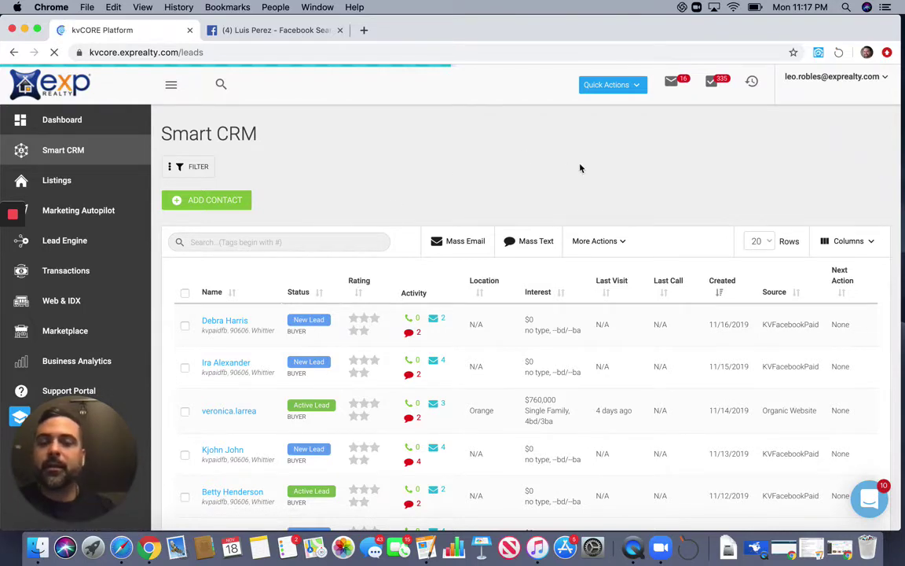
{"action": "scroll", "coordinate": [580, 168], "scroll_direction": "down", "scroll_amount": 5}
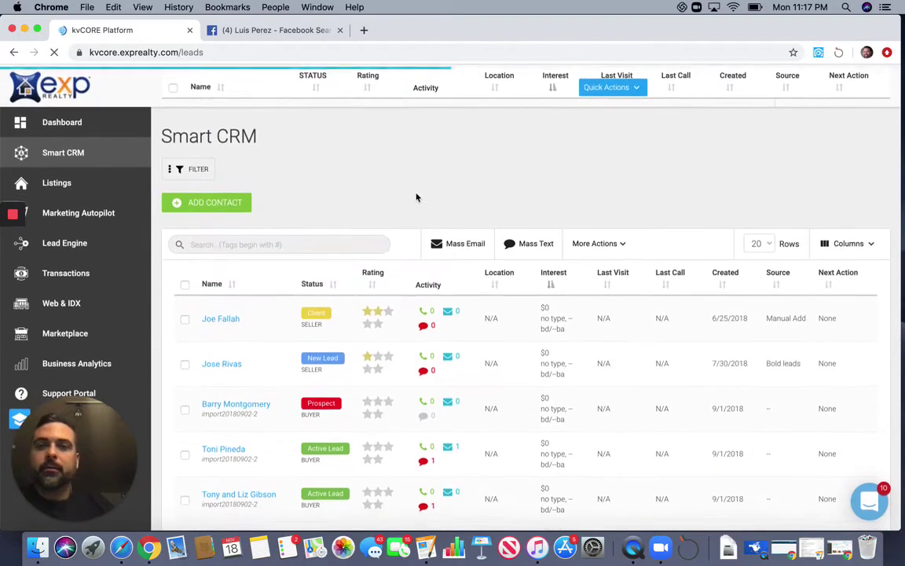
{"action": "left_click", "coordinate": [475, 243]}
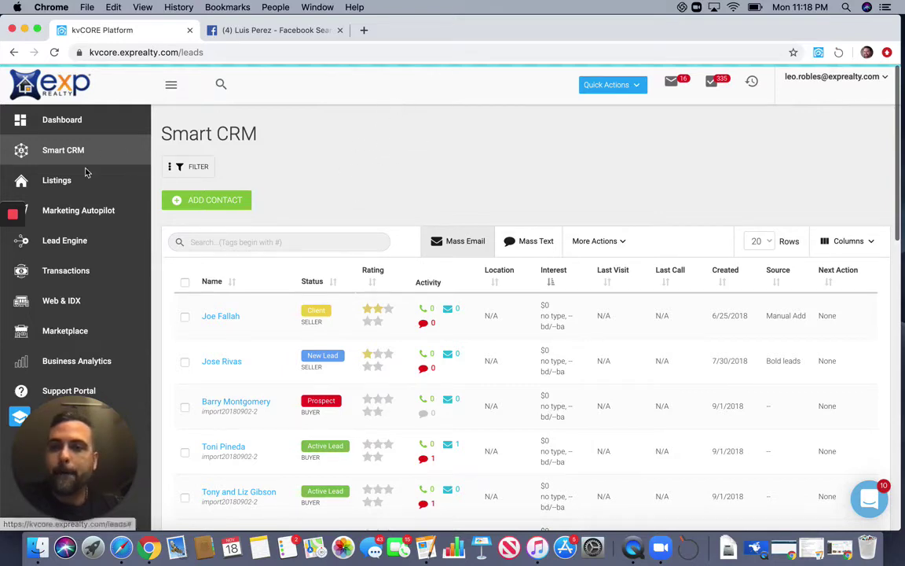
Step: Select all contacts shown in the Smart CRM list and look over the selection
{"action": "scroll", "coordinate": [81, 162], "scroll_direction": "down", "scroll_amount": 4}
{"action": "scroll", "coordinate": [252, 169], "scroll_direction": "up", "scroll_amount": 4}
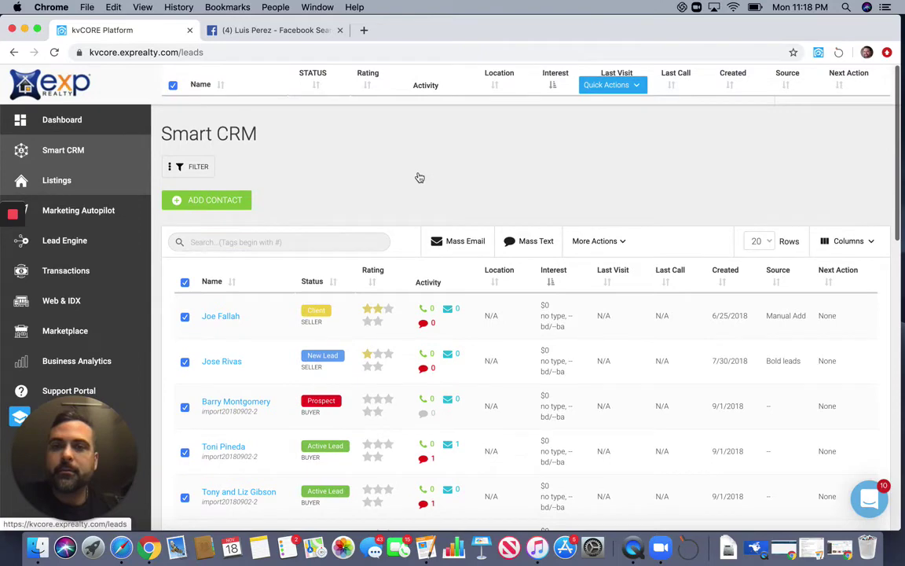
{"action": "scroll", "coordinate": [398, 166], "scroll_direction": "down", "scroll_amount": 5}
{"action": "scroll", "coordinate": [397, 166], "scroll_direction": "up", "scroll_amount": 5}
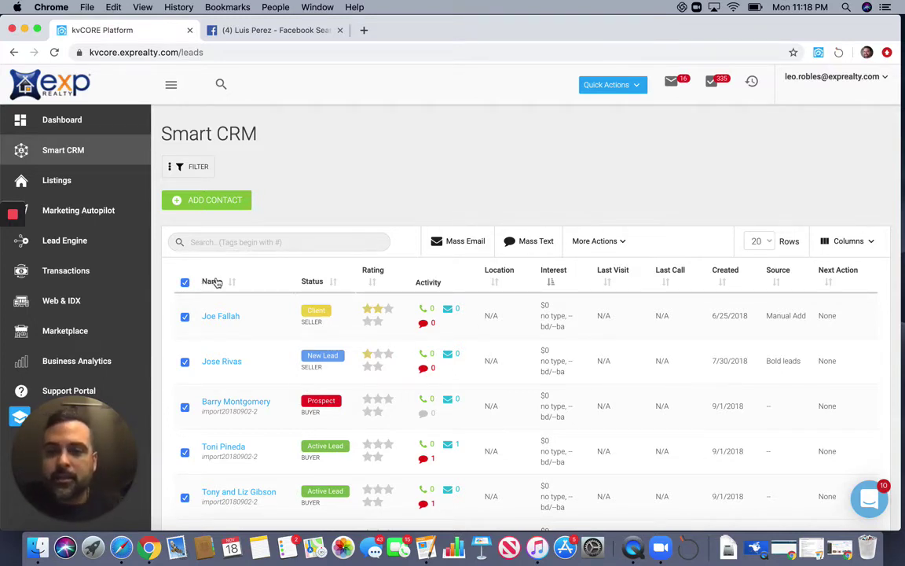
Step: Preview the Post-call Text 2 canned response in a mass text to the selected contacts, and cancel without sending
{"action": "left_click", "coordinate": [534, 243]}
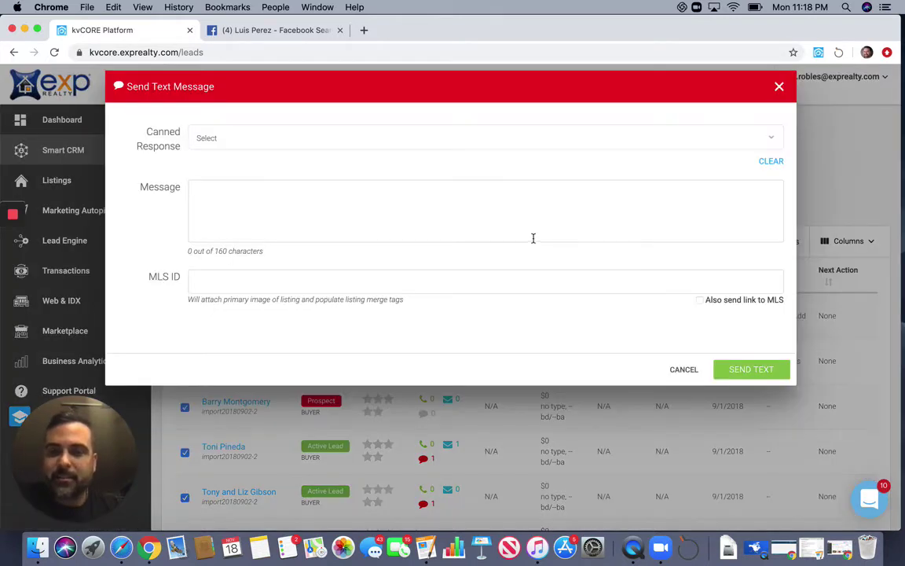
{"action": "left_click", "coordinate": [412, 135]}
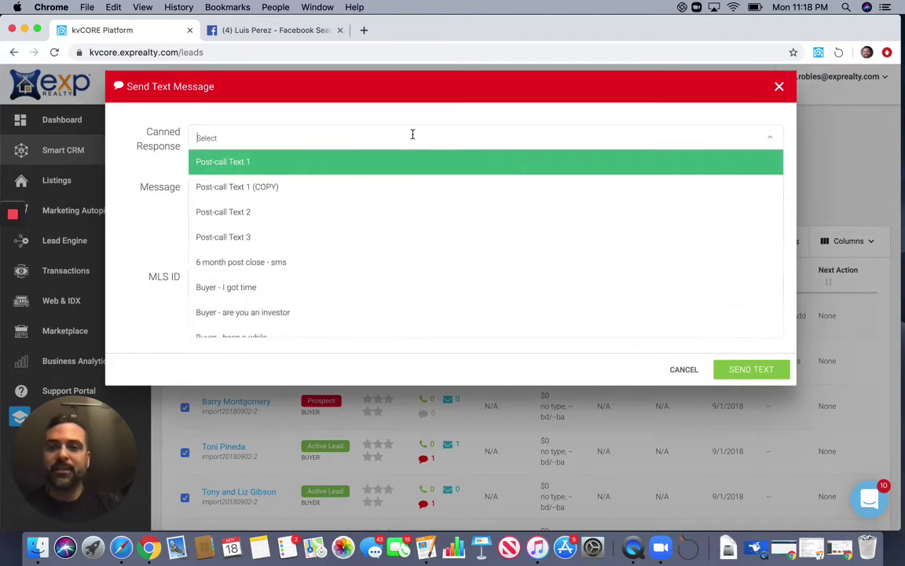
{"action": "left_click", "coordinate": [355, 223]}
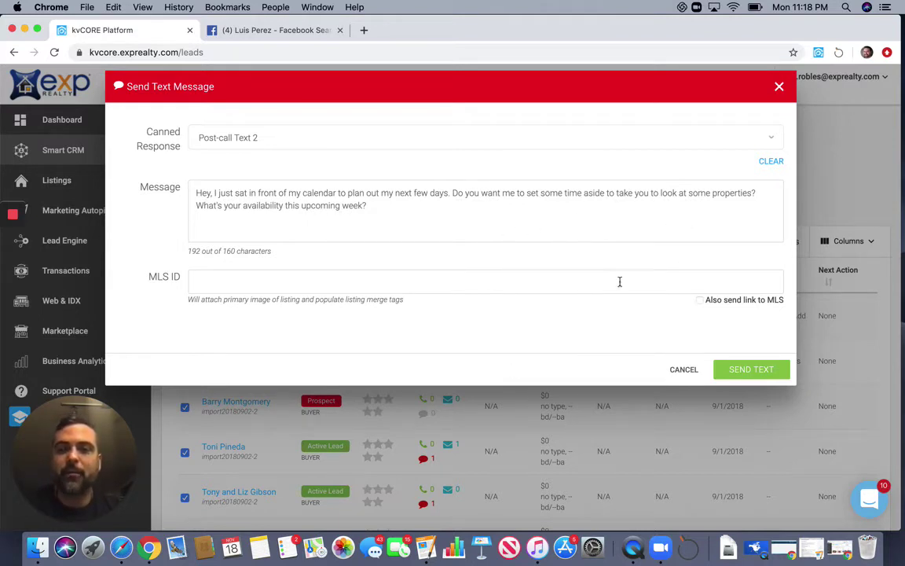
{"action": "left_click", "coordinate": [683, 369]}
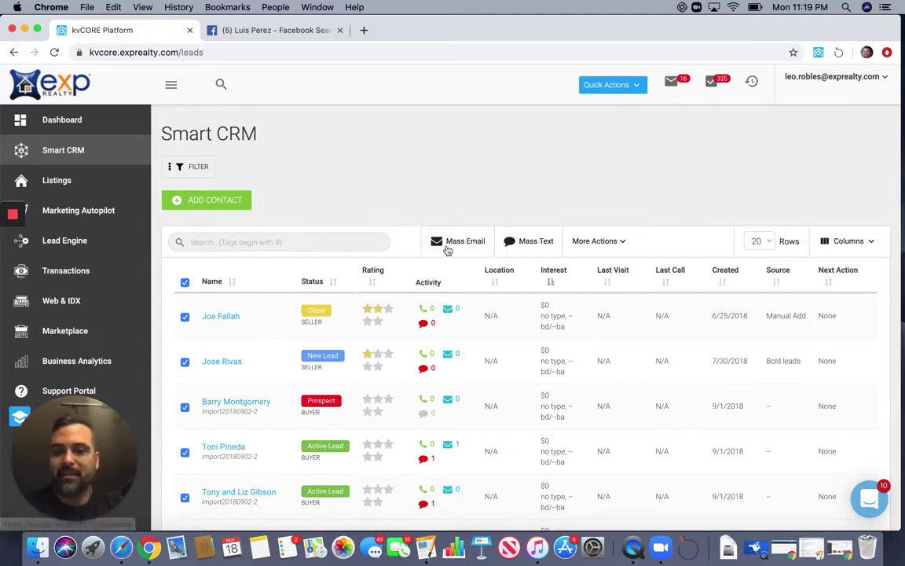
Step: Review the additional bulk actions available for the selected contacts and dismiss them without choosing one
{"action": "left_click", "coordinate": [625, 241]}
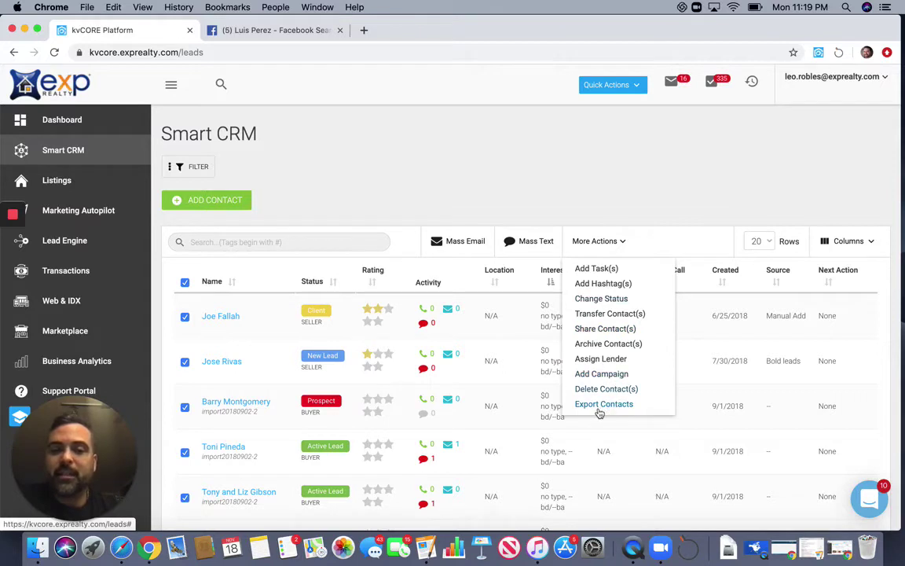
{"action": "left_click", "coordinate": [592, 200]}
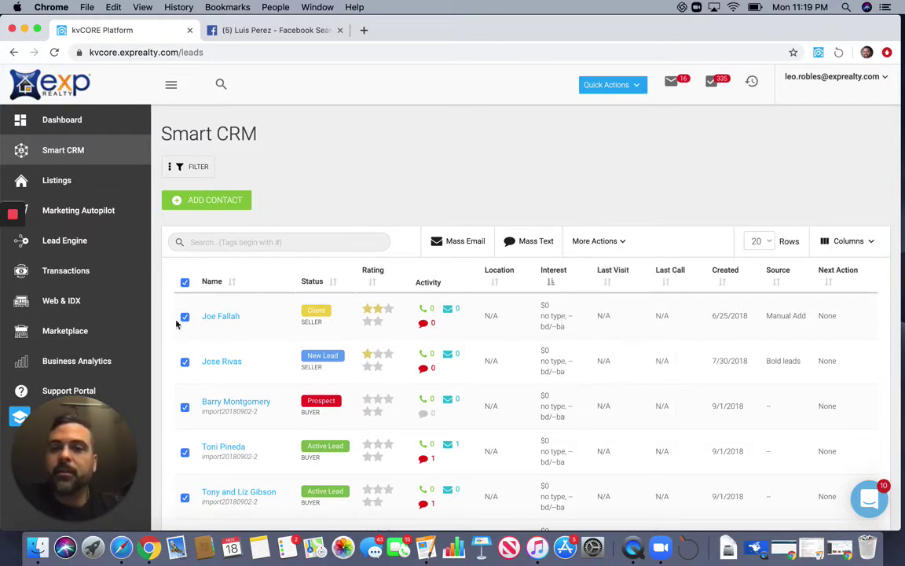
{"action": "scroll", "coordinate": [487, 160], "scroll_direction": "down", "scroll_amount": 1}
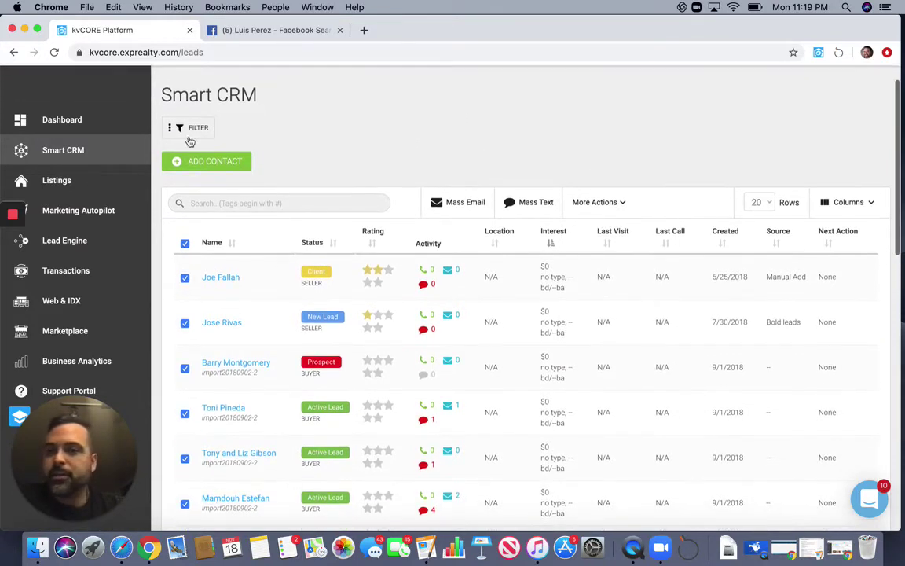
Step: Browse the MLS property listings and open the details of the $849,900 home in Huntington Beach
{"action": "left_click", "coordinate": [57, 181]}
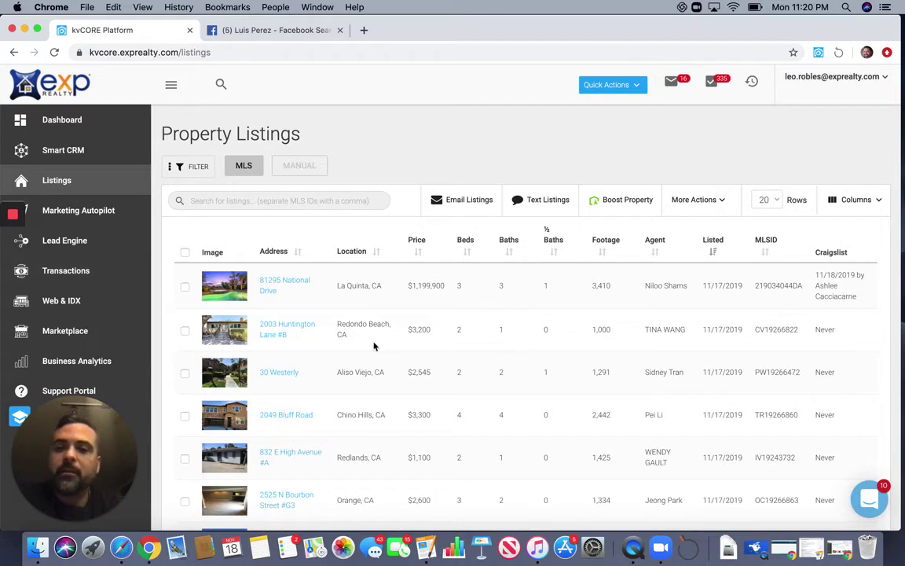
{"action": "scroll", "coordinate": [435, 323], "scroll_direction": "down", "scroll_amount": 3}
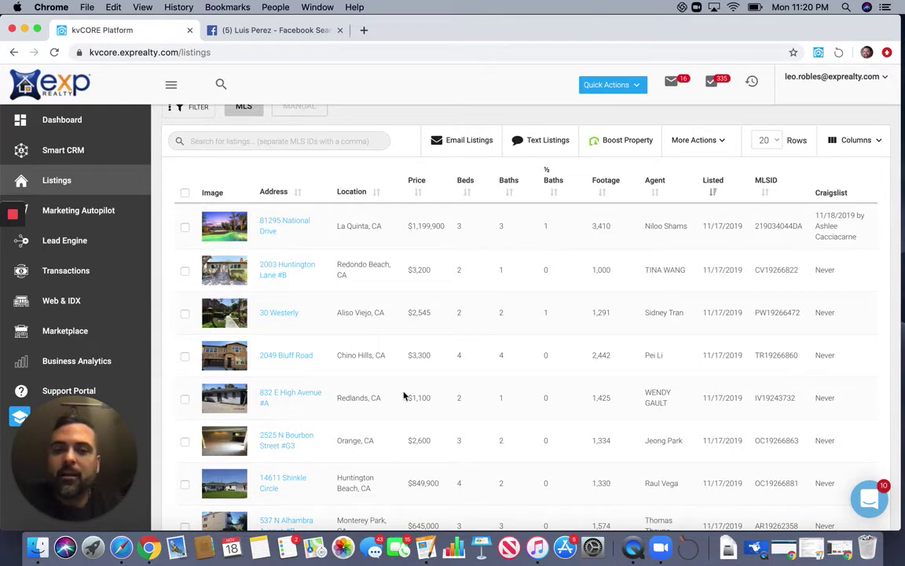
{"action": "scroll", "coordinate": [322, 420], "scroll_direction": "down", "scroll_amount": 3}
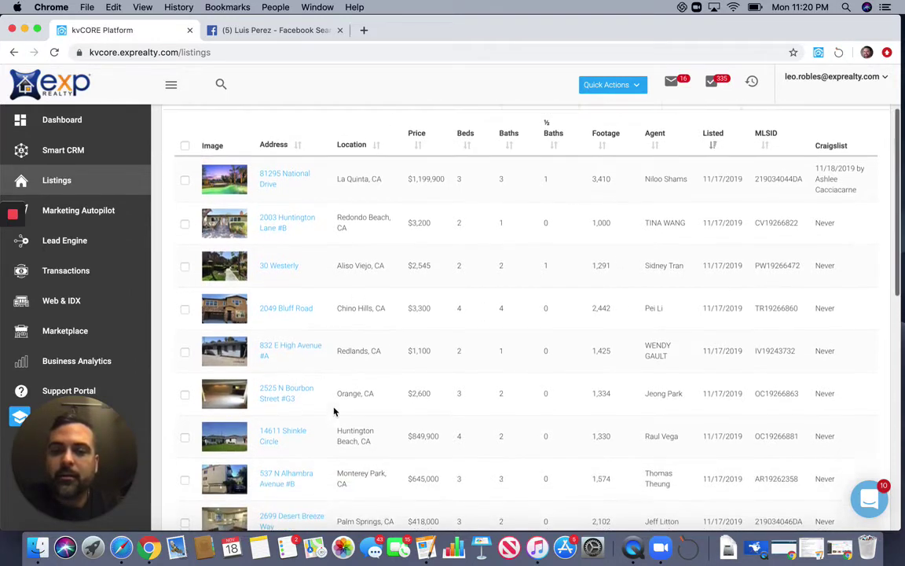
{"action": "left_click", "coordinate": [266, 421]}
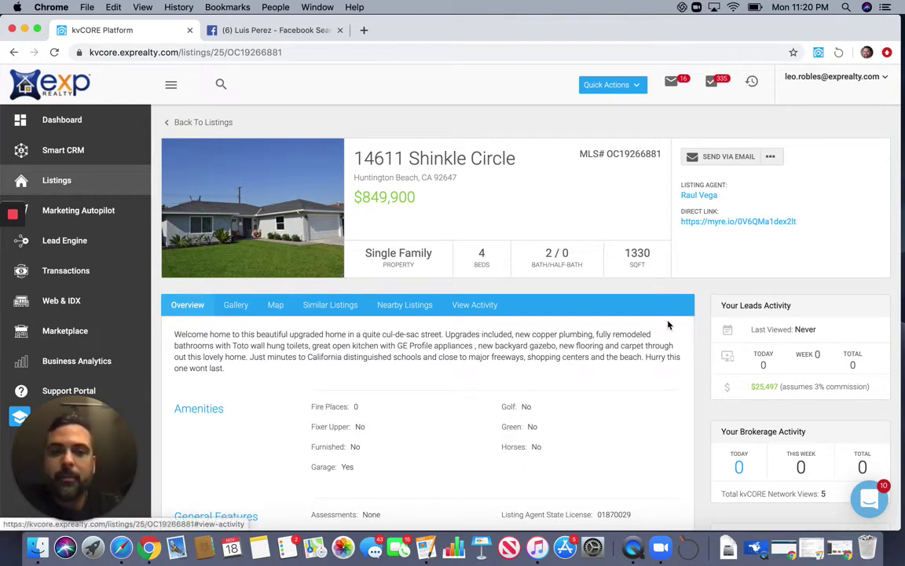
Step: Look through the hashtags available for texting the Huntington Beach listing to a hashtag group, and cancel without sending
{"action": "left_click", "coordinate": [771, 158]}
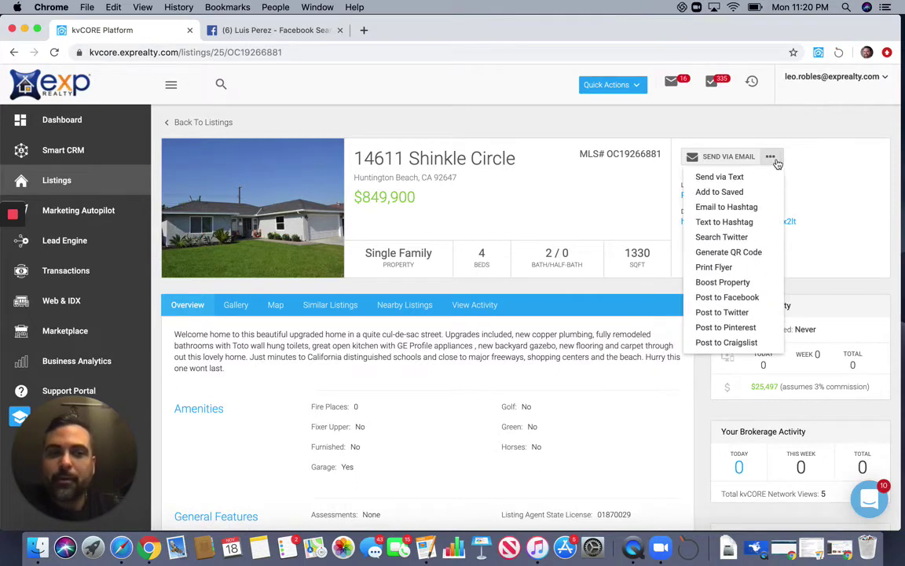
{"action": "left_click", "coordinate": [738, 224]}
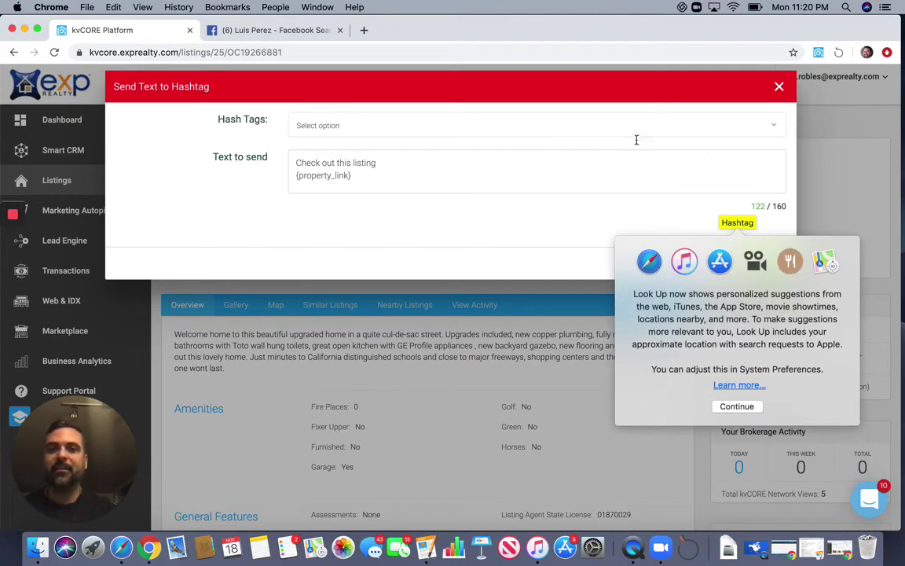
{"action": "left_click", "coordinate": [729, 97]}
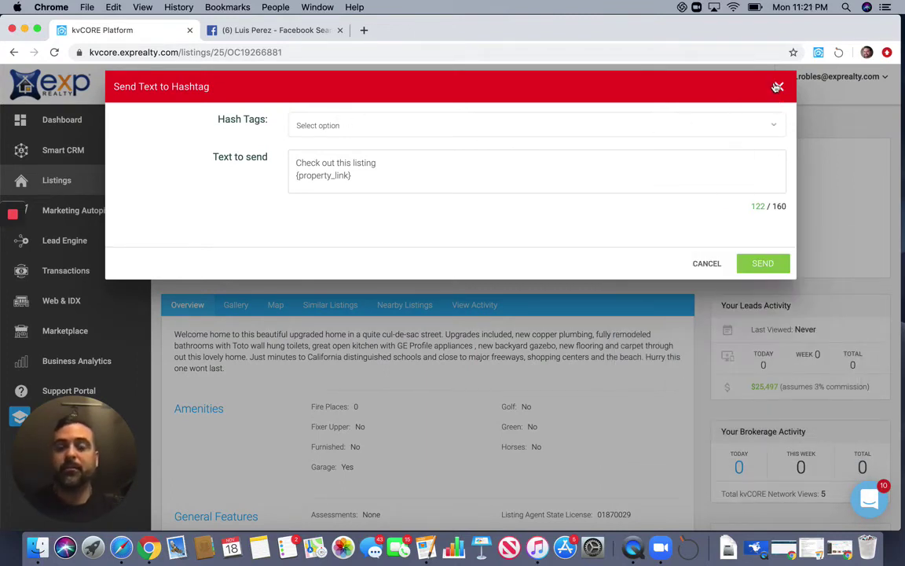
{"action": "left_click", "coordinate": [602, 127]}
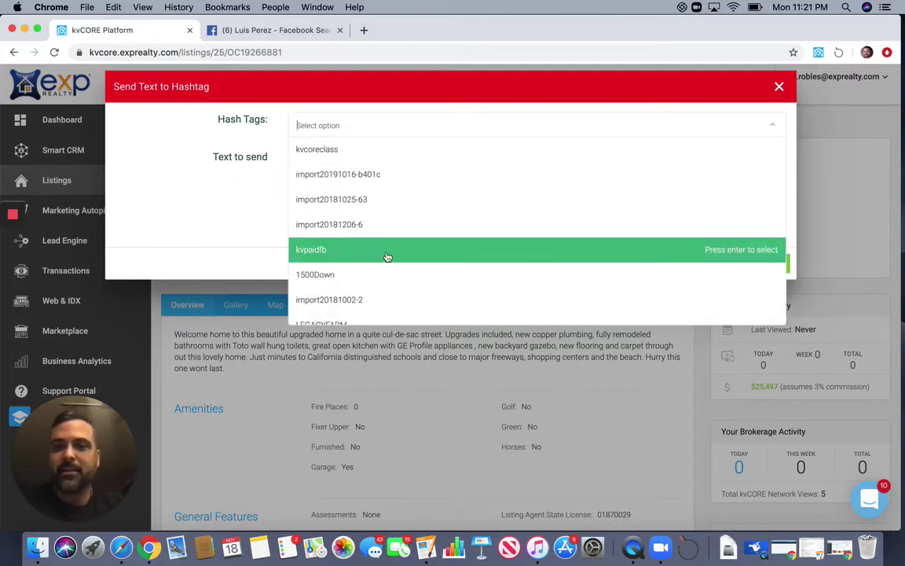
{"action": "scroll", "coordinate": [387, 256], "scroll_direction": "down", "scroll_amount": 3}
{"action": "scroll", "coordinate": [386, 257], "scroll_direction": "down", "scroll_amount": 2}
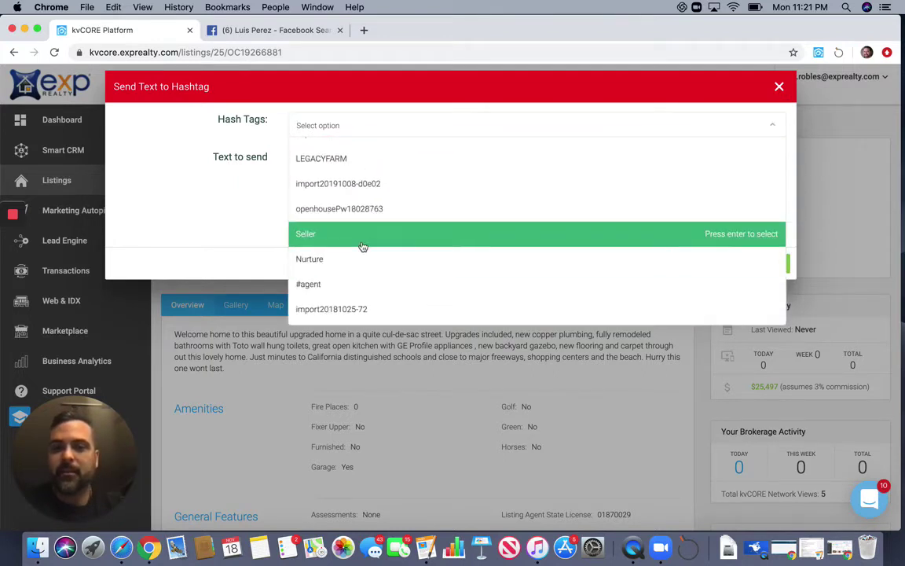
{"action": "left_click", "coordinate": [364, 242]}
{"action": "left_click", "coordinate": [707, 263]}
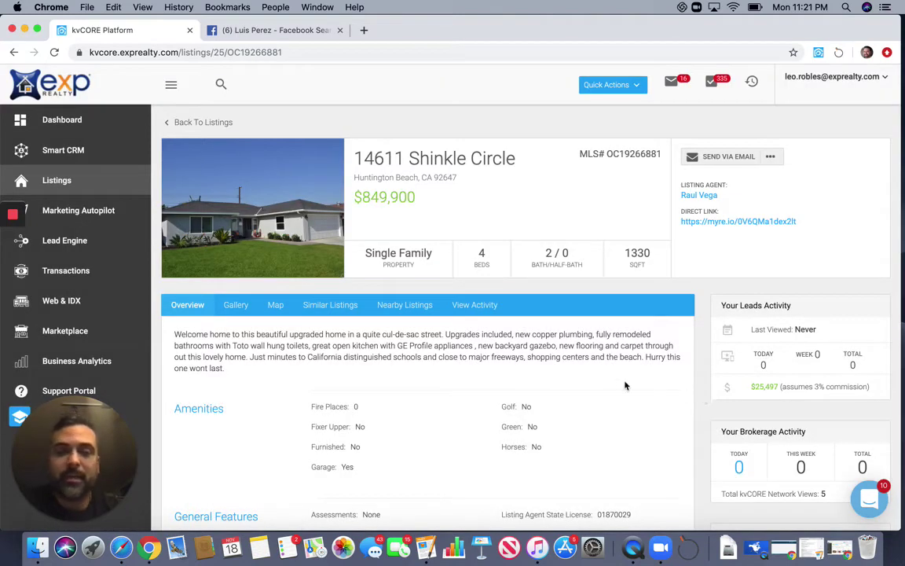
Step: Start a Facebook post of the listing with the text "hey check this ou" and return to kvCORE without publishing it
{"action": "left_click", "coordinate": [771, 156]}
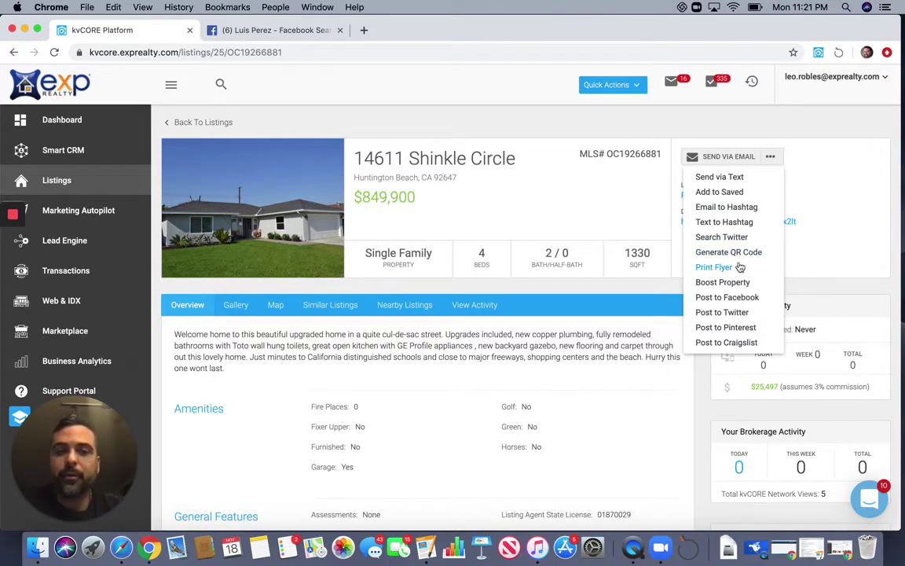
{"action": "left_click", "coordinate": [713, 299]}
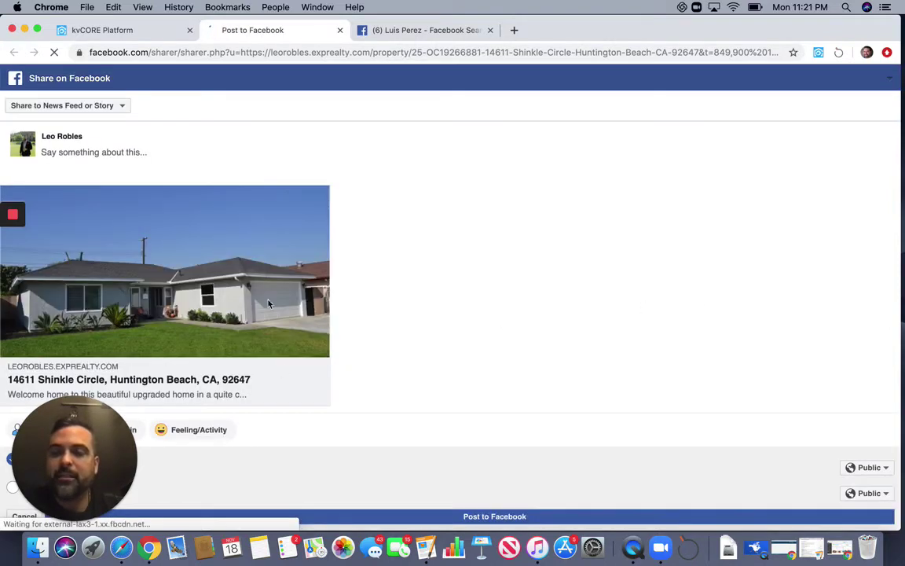
{"action": "left_click", "coordinate": [107, 163]}
{"action": "type", "text": "hey chec"}
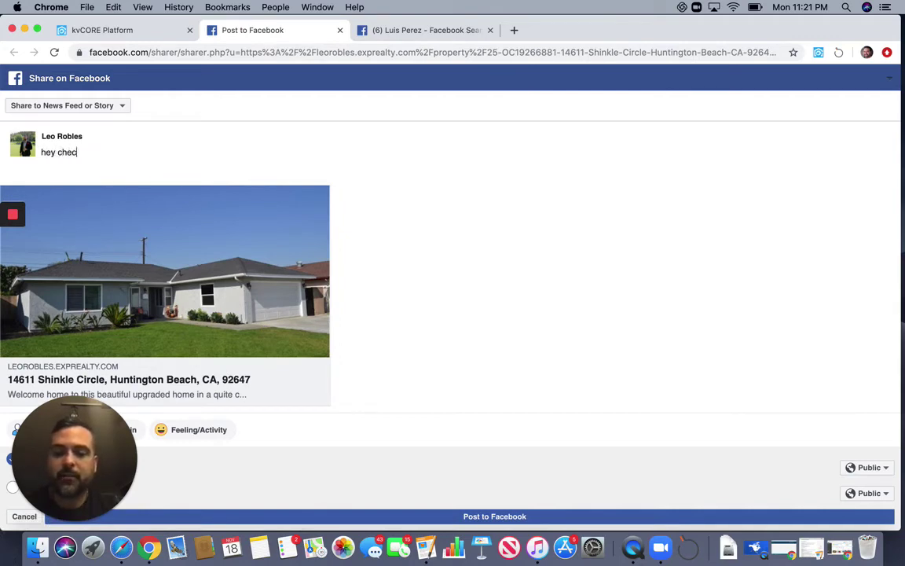
{"action": "type", "text": "k this ou"}
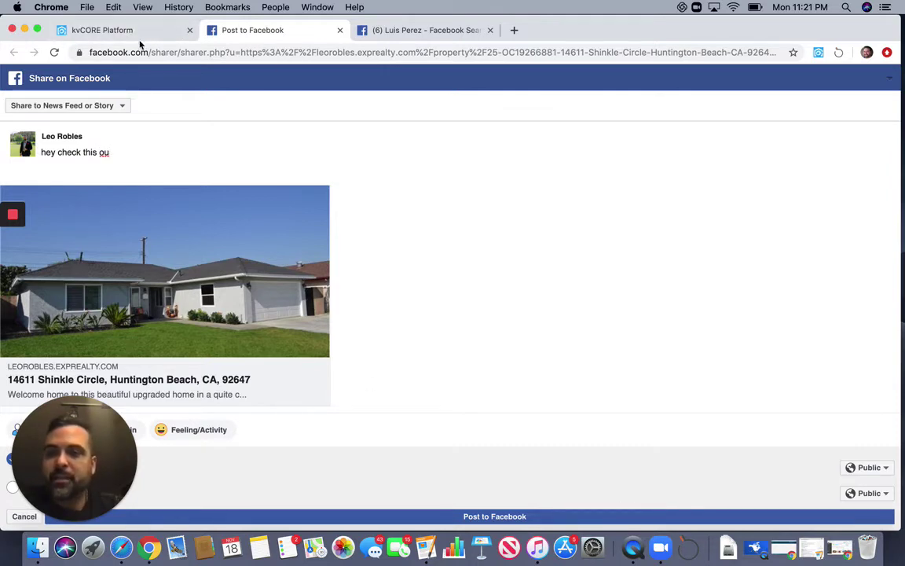
{"action": "left_click", "coordinate": [135, 32]}
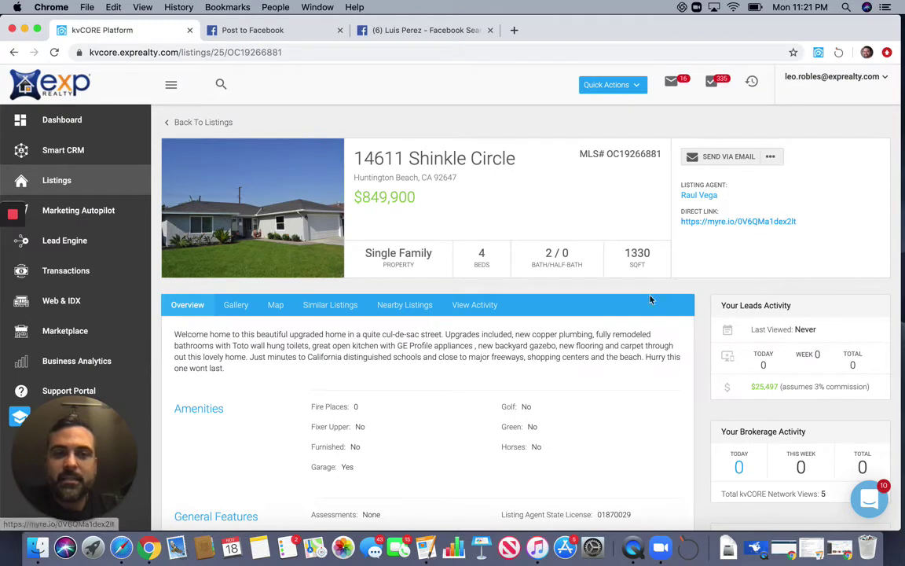
Step: Generate a Craigslist draft posting for the listing, review its photo and description, and return to kvCORE without publishing
{"action": "left_click", "coordinate": [772, 157]}
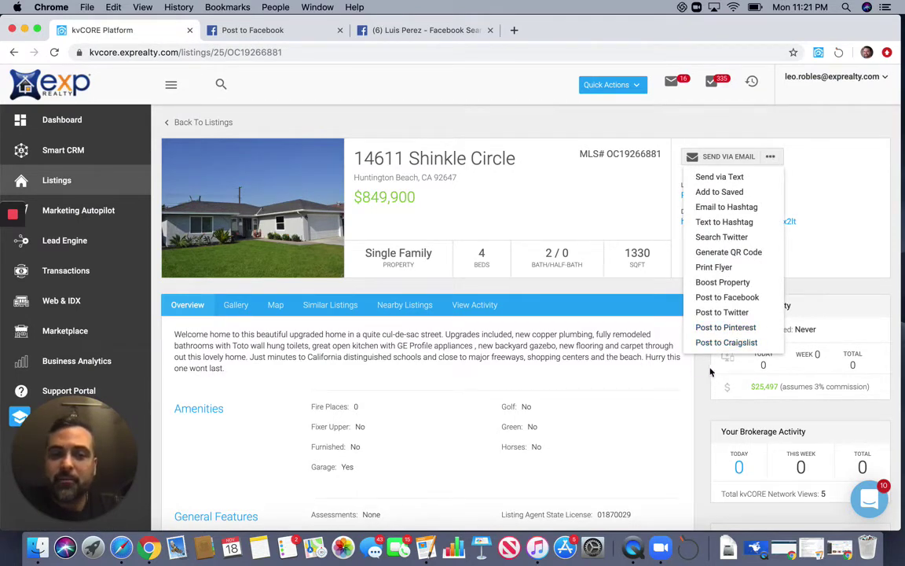
{"action": "left_click", "coordinate": [747, 343]}
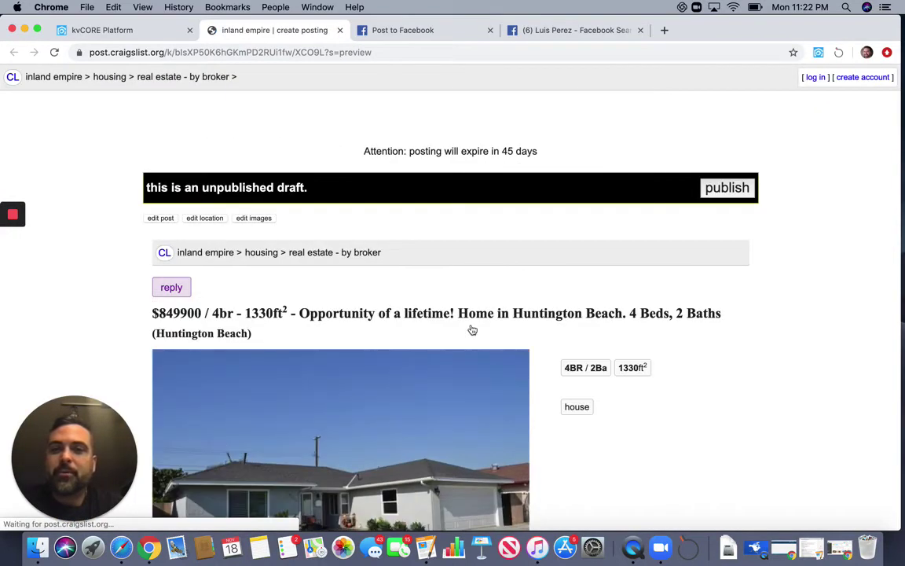
{"action": "scroll", "coordinate": [472, 330], "scroll_direction": "down", "scroll_amount": 5}
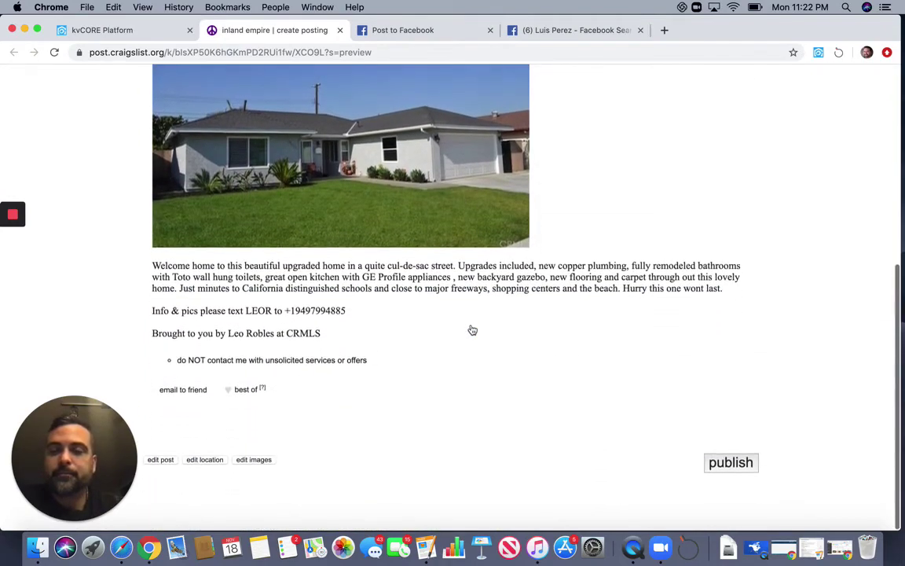
{"action": "scroll", "coordinate": [472, 330], "scroll_direction": "up", "scroll_amount": 5}
{"action": "scroll", "coordinate": [472, 330], "scroll_direction": "down", "scroll_amount": 5}
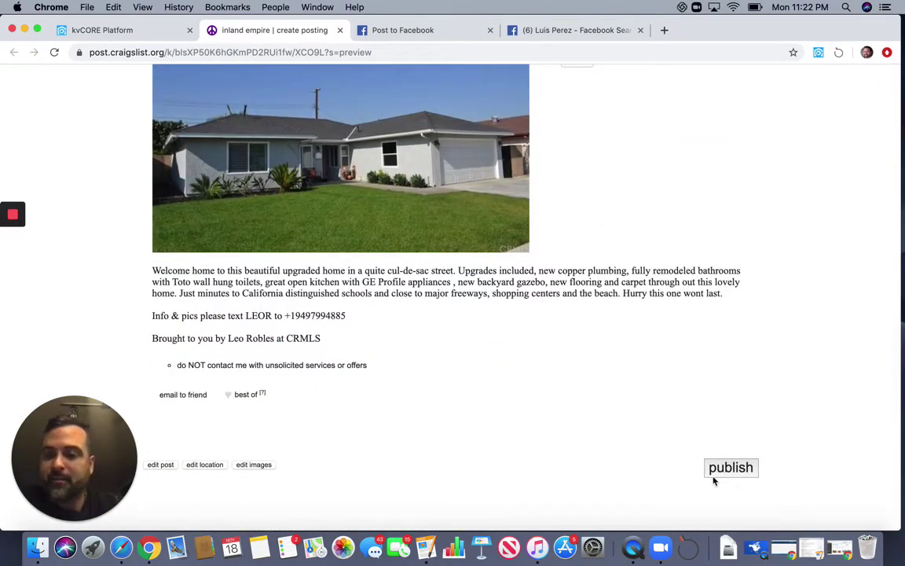
{"action": "left_click", "coordinate": [122, 30]}
{"action": "left_click", "coordinate": [835, 204]}
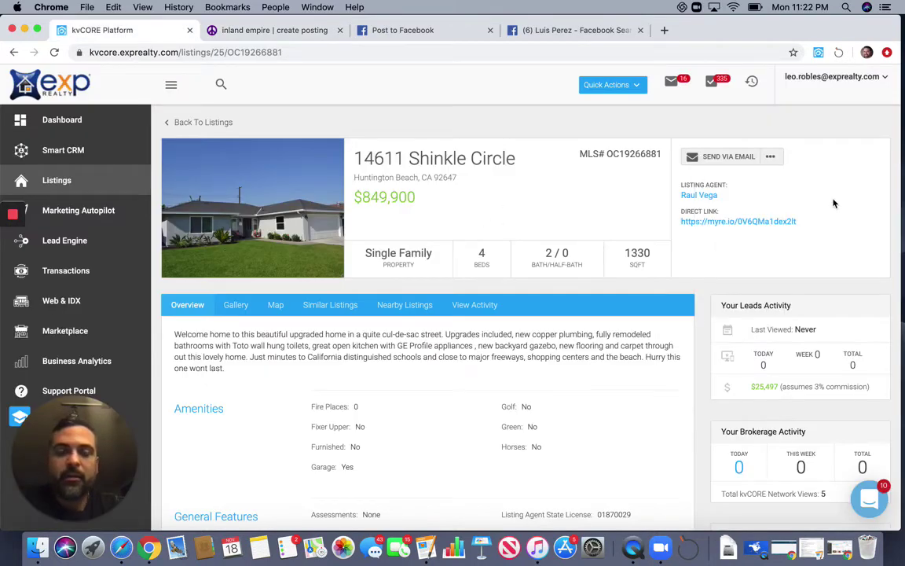
Step: Open the listing's direct link and examine the public page's property attributes, description, agent contact, app downloads and price history
{"action": "left_click", "coordinate": [728, 222]}
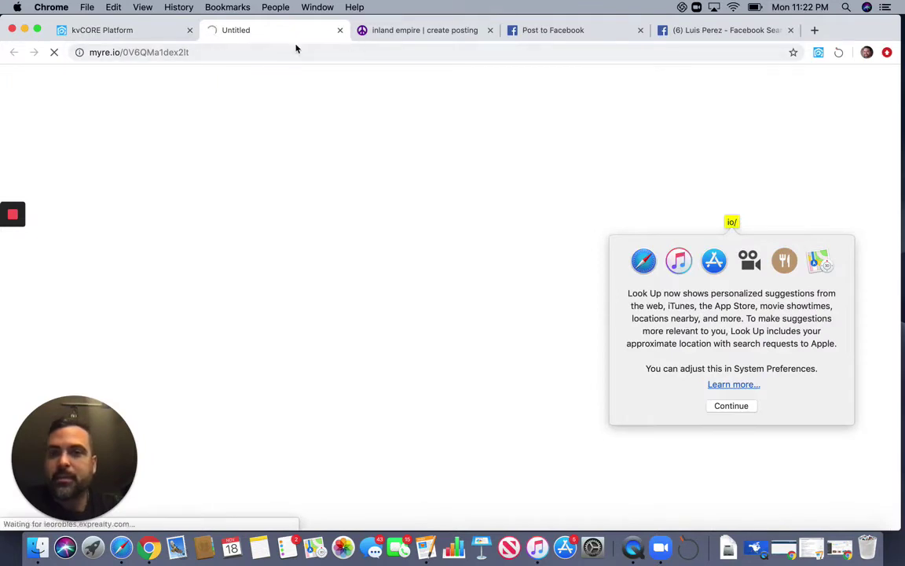
{"action": "left_click", "coordinate": [285, 35]}
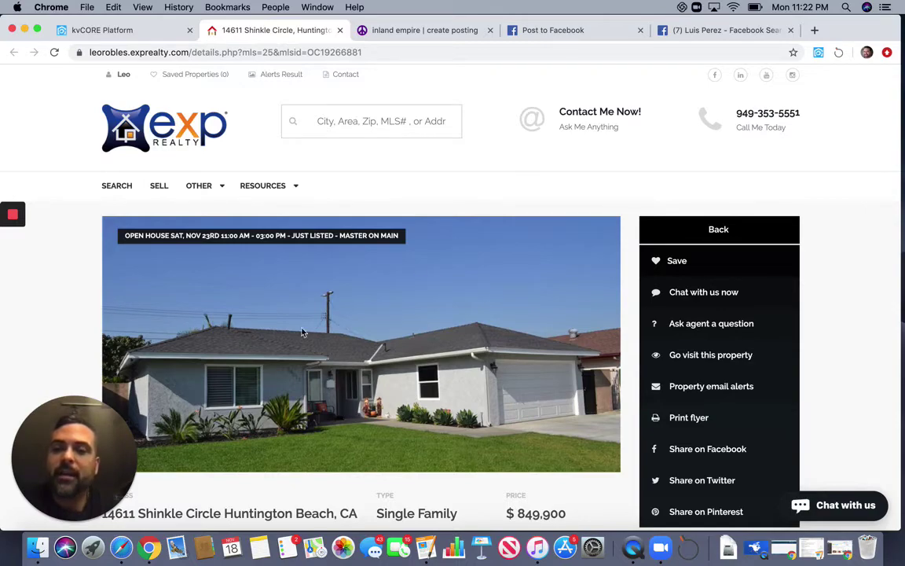
{"action": "scroll", "coordinate": [441, 279], "scroll_direction": "down", "scroll_amount": 3}
{"action": "scroll", "coordinate": [497, 253], "scroll_direction": "down", "scroll_amount": 8}
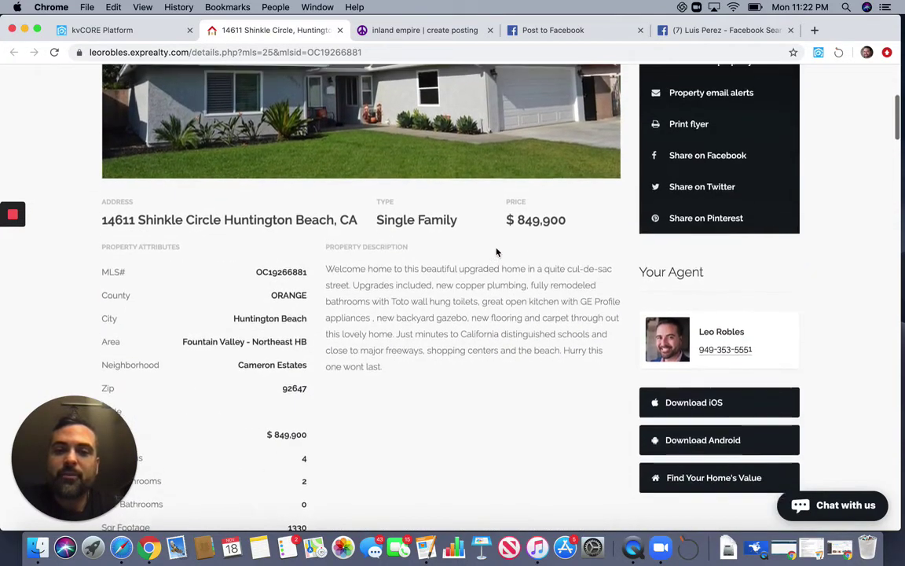
{"action": "scroll", "coordinate": [497, 252], "scroll_direction": "down", "scroll_amount": 1}
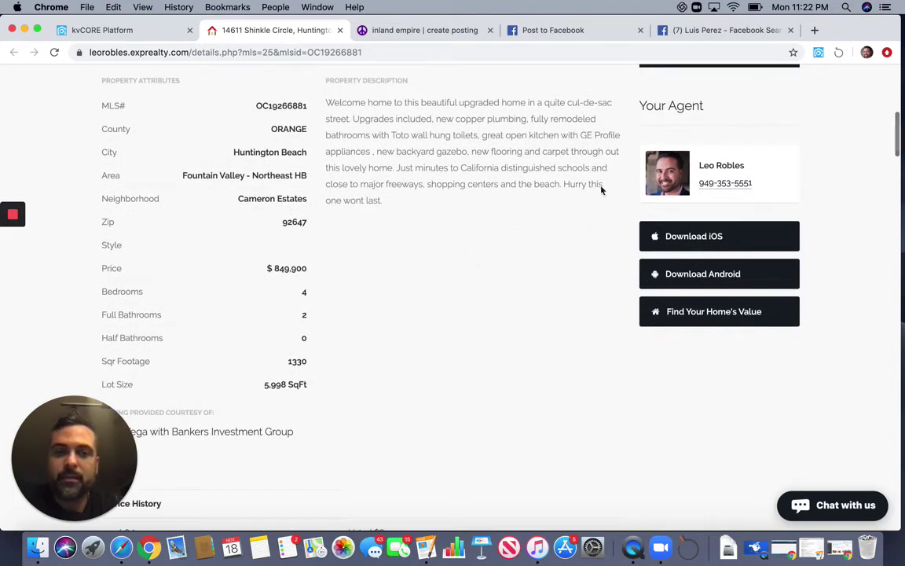
{"action": "scroll", "coordinate": [443, 238], "scroll_direction": "down", "scroll_amount": 2}
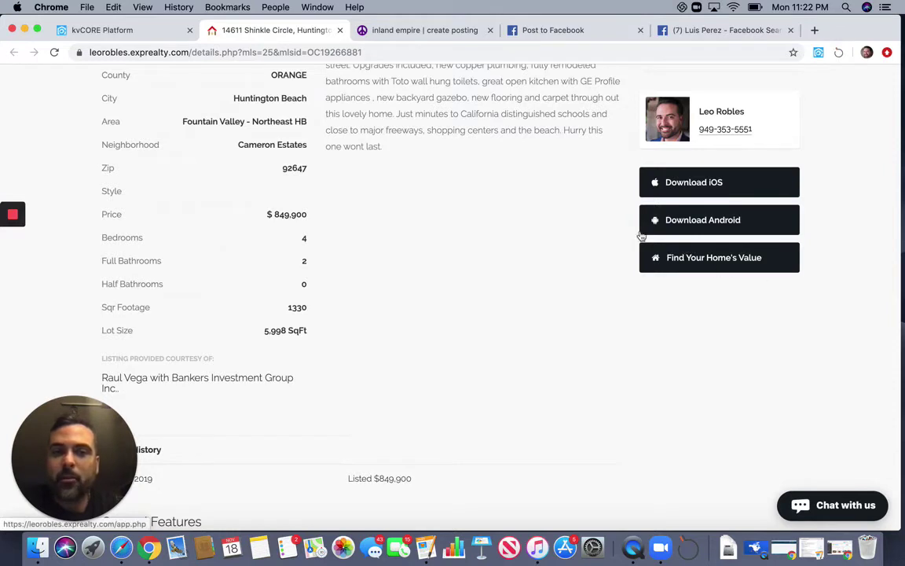
{"action": "scroll", "coordinate": [324, 330], "scroll_direction": "down", "scroll_amount": 10}
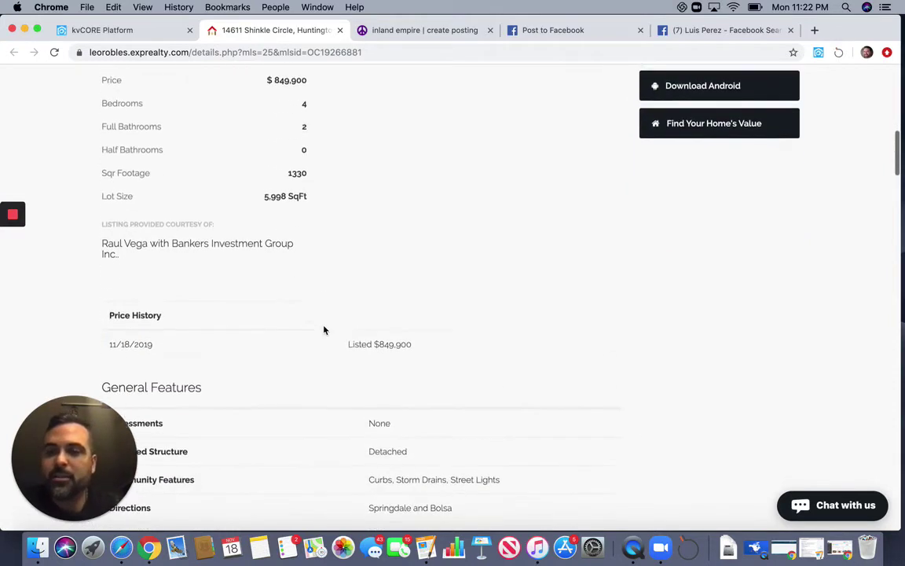
{"action": "scroll", "coordinate": [323, 329], "scroll_direction": "down", "scroll_amount": 2}
{"action": "scroll", "coordinate": [323, 330], "scroll_direction": "up", "scroll_amount": 3}
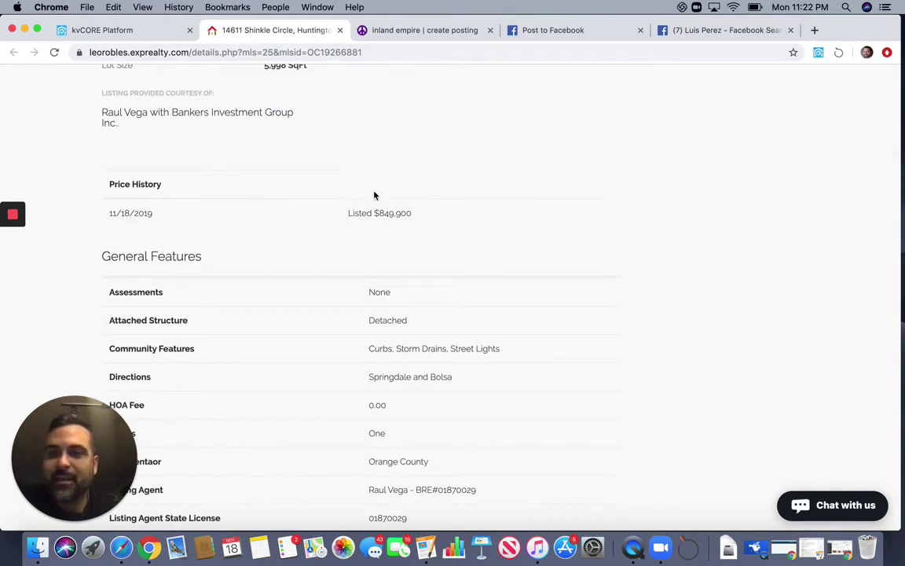
Step: Examine the public page's feature tables, zip code comparison, map, street view, similar properties and covered areas, and return to its header
{"action": "scroll", "coordinate": [374, 194], "scroll_direction": "down", "scroll_amount": 5}
{"action": "scroll", "coordinate": [374, 192], "scroll_direction": "down", "scroll_amount": 14}
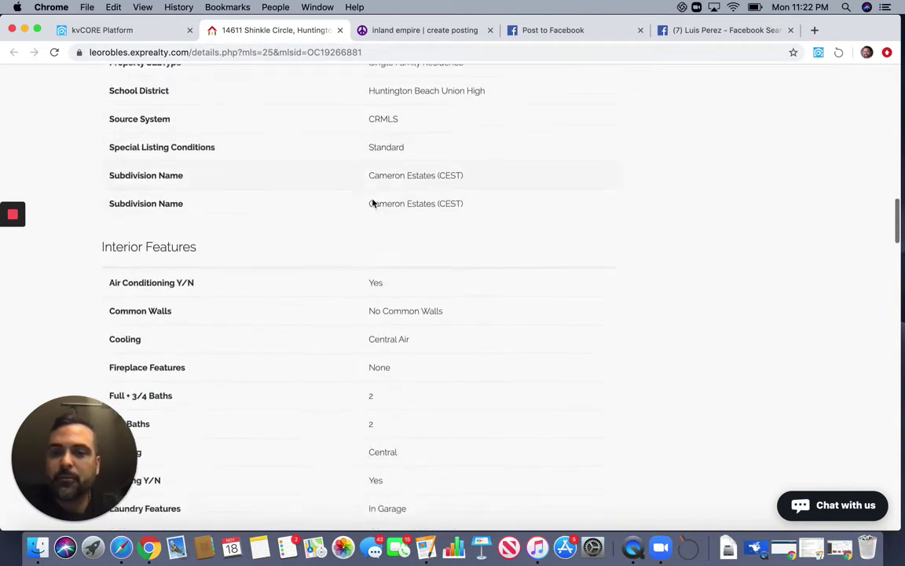
{"action": "scroll", "coordinate": [372, 200], "scroll_direction": "down", "scroll_amount": 20}
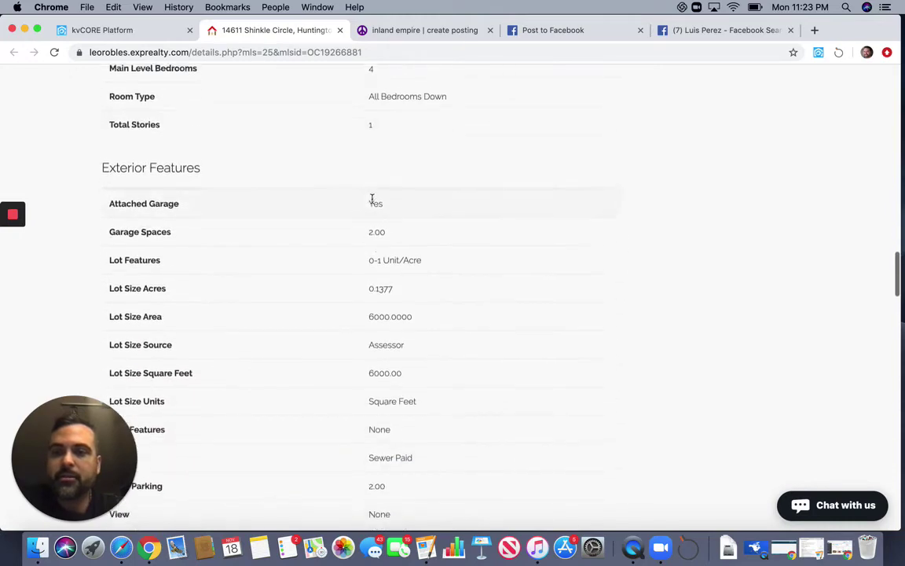
{"action": "scroll", "coordinate": [373, 203], "scroll_direction": "down", "scroll_amount": 3}
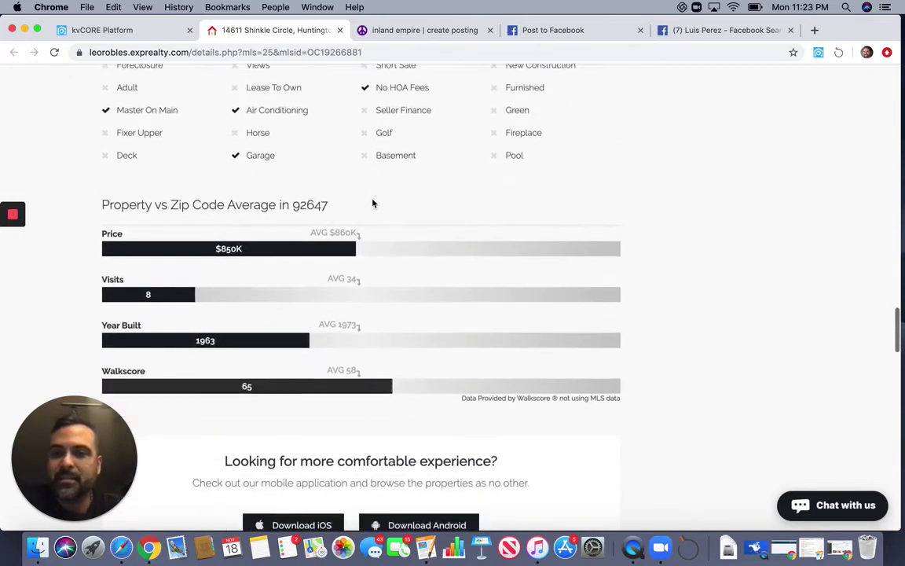
{"action": "scroll", "coordinate": [429, 282], "scroll_direction": "down", "scroll_amount": 4}
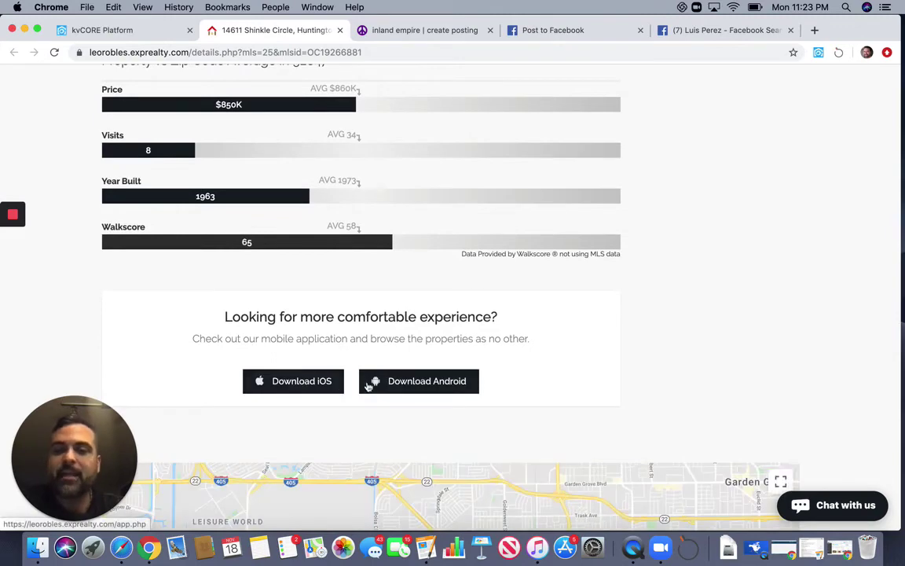
{"action": "scroll", "coordinate": [429, 346], "scroll_direction": "down", "scroll_amount": 3}
{"action": "scroll", "coordinate": [474, 379], "scroll_direction": "down", "scroll_amount": 5}
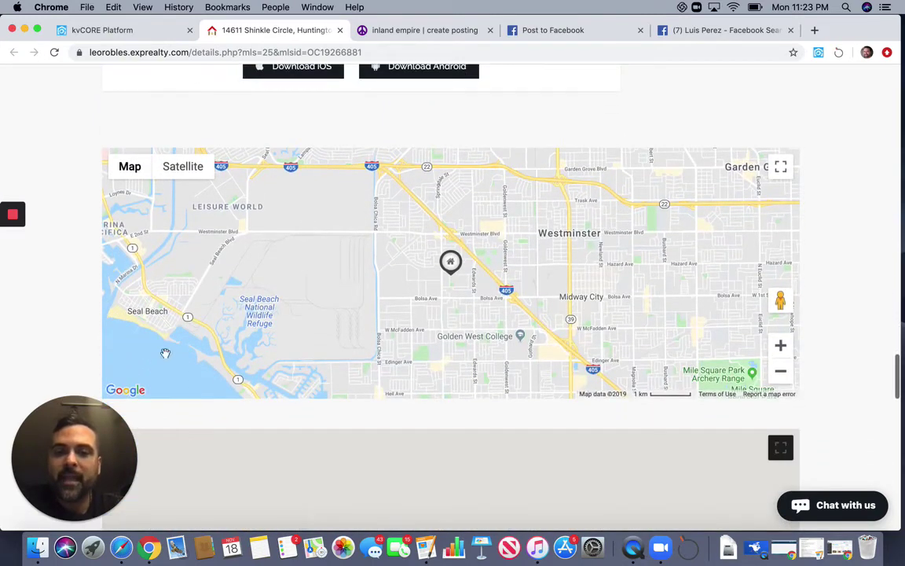
{"action": "scroll", "coordinate": [468, 354], "scroll_direction": "down", "scroll_amount": 5}
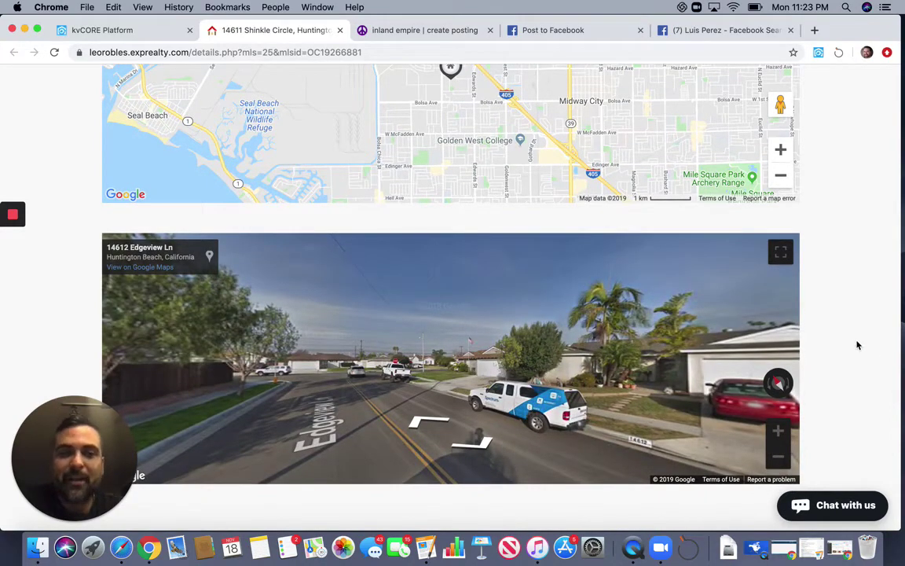
{"action": "scroll", "coordinate": [855, 343], "scroll_direction": "down", "scroll_amount": 9}
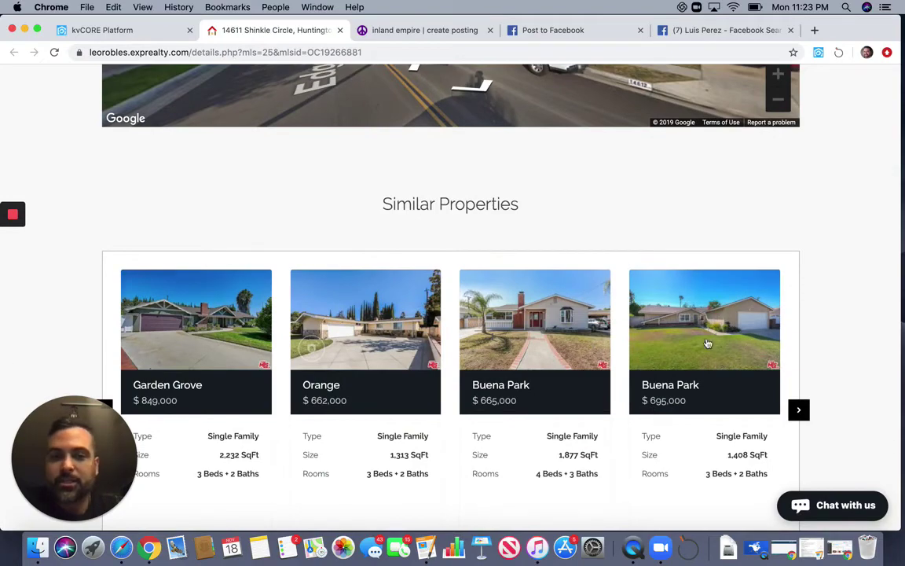
{"action": "scroll", "coordinate": [841, 323], "scroll_direction": "down", "scroll_amount": 8}
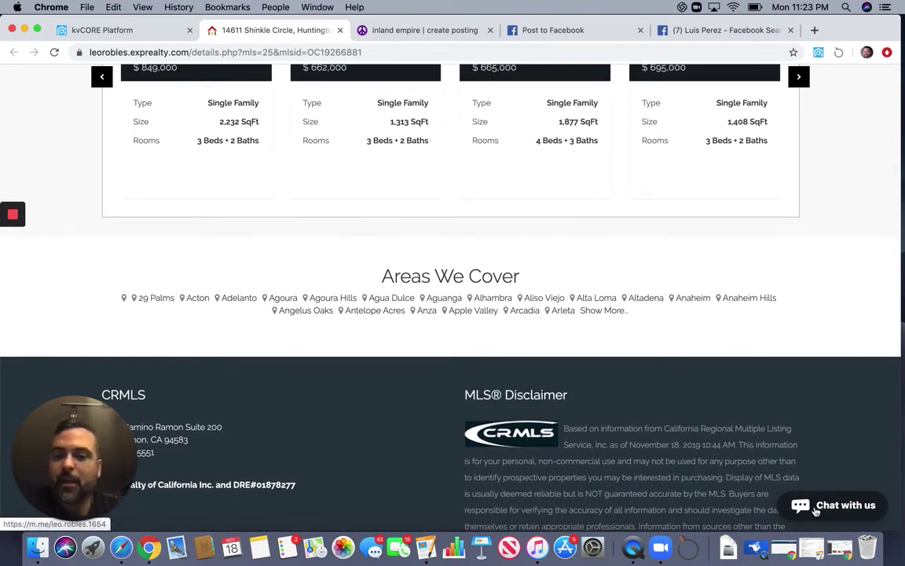
{"action": "scroll", "coordinate": [419, 155], "scroll_direction": "up", "scroll_amount": 15}
{"action": "scroll", "coordinate": [419, 154], "scroll_direction": "up", "scroll_amount": 20}
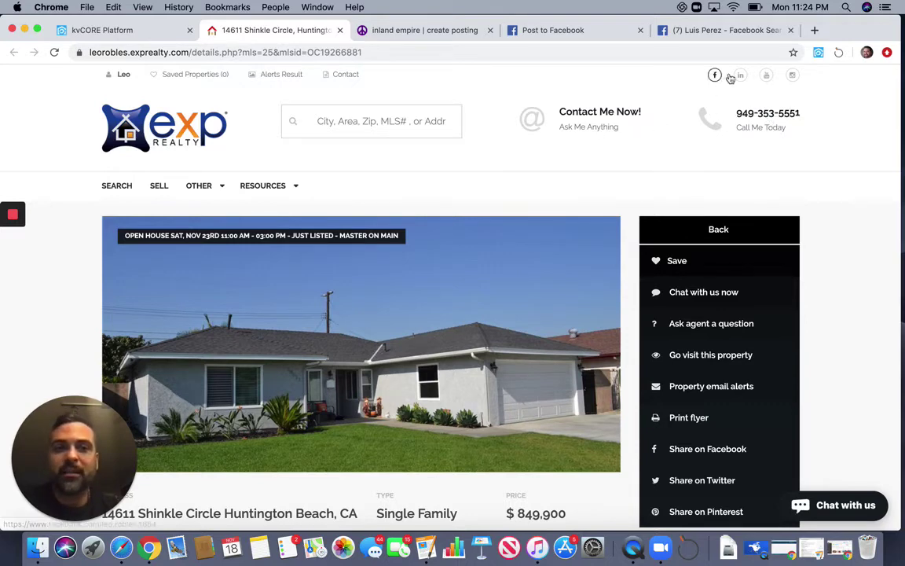
Step: Return to kvCORE and open the Search Alerts information page in Marketing Autopilot
{"action": "left_click", "coordinate": [118, 30]}
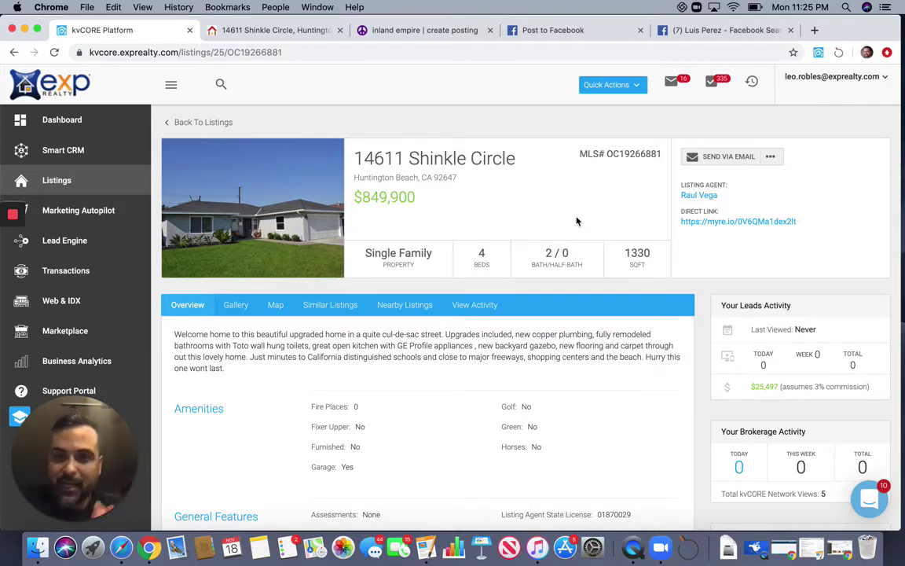
{"action": "left_click", "coordinate": [109, 210]}
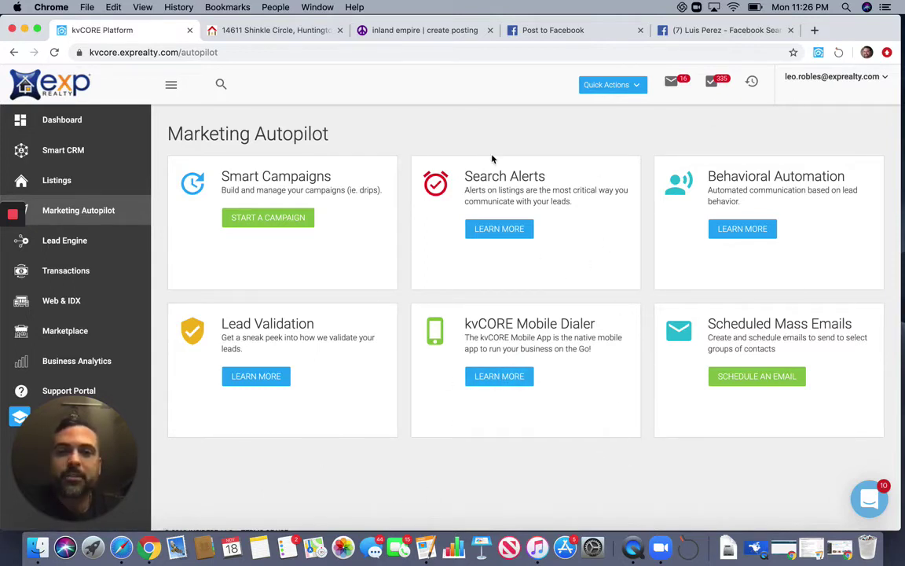
{"action": "left_click", "coordinate": [499, 229]}
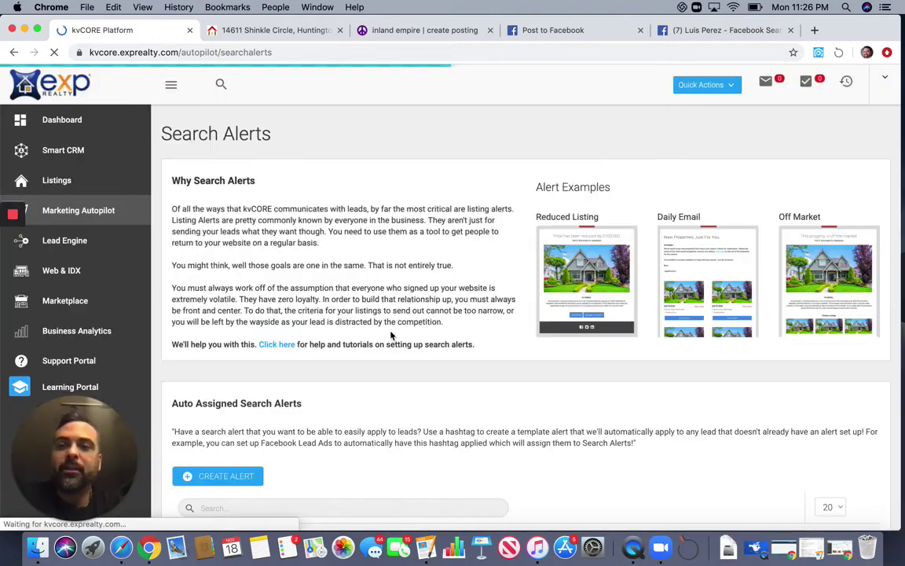
Step: Review the alert examples on the Search Alerts page and start creating an auto-assigned search alert
{"action": "scroll", "coordinate": [483, 320], "scroll_direction": "down", "scroll_amount": 1}
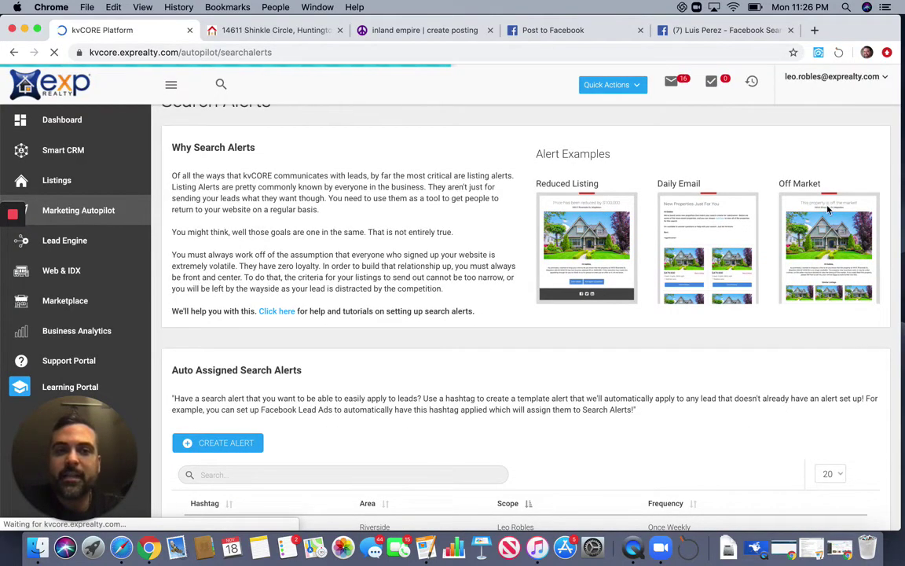
{"action": "scroll", "coordinate": [306, 248], "scroll_direction": "down", "scroll_amount": 3}
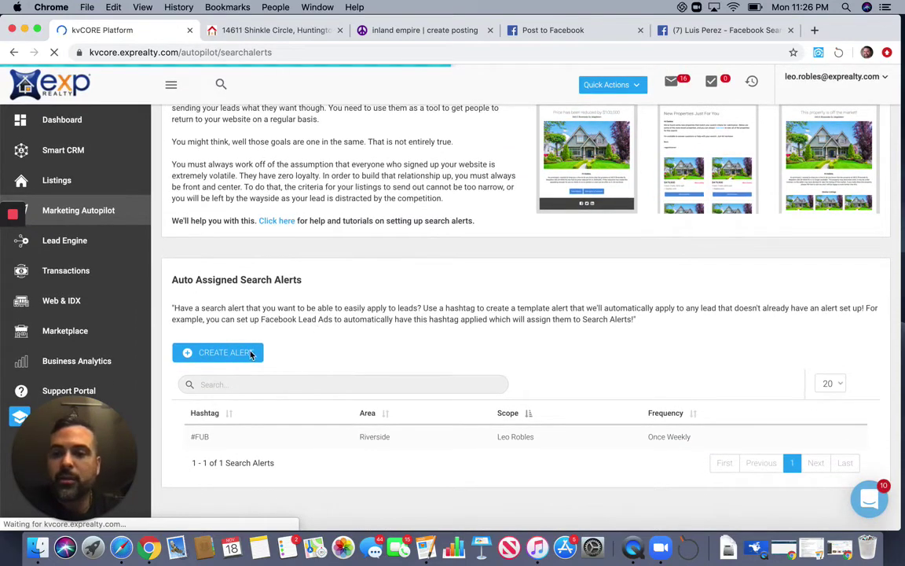
{"action": "left_click", "coordinate": [200, 354]}
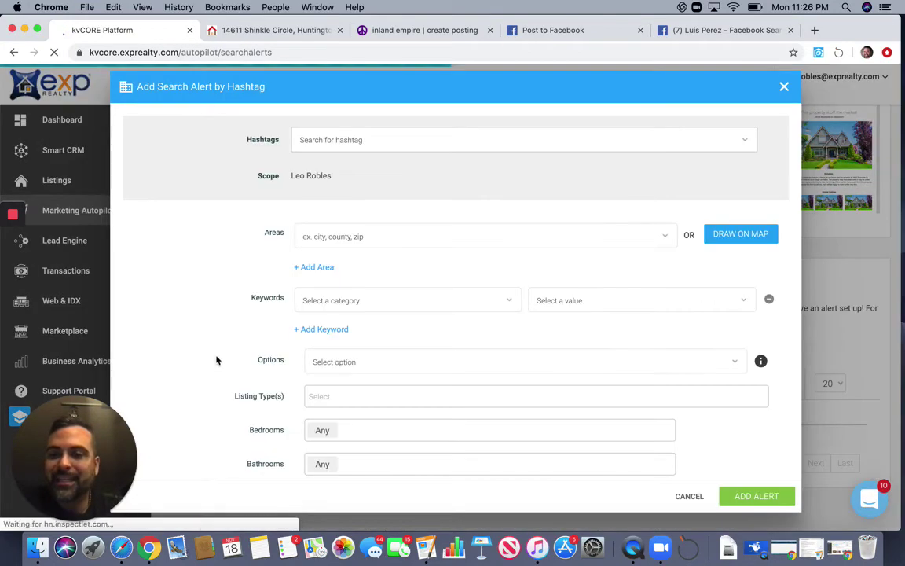
Step: Examine the new alert's areas, keywords, listing type choices, price and size ranges, frequency and open house settings
{"action": "scroll", "coordinate": [418, 265], "scroll_direction": "down", "scroll_amount": 3}
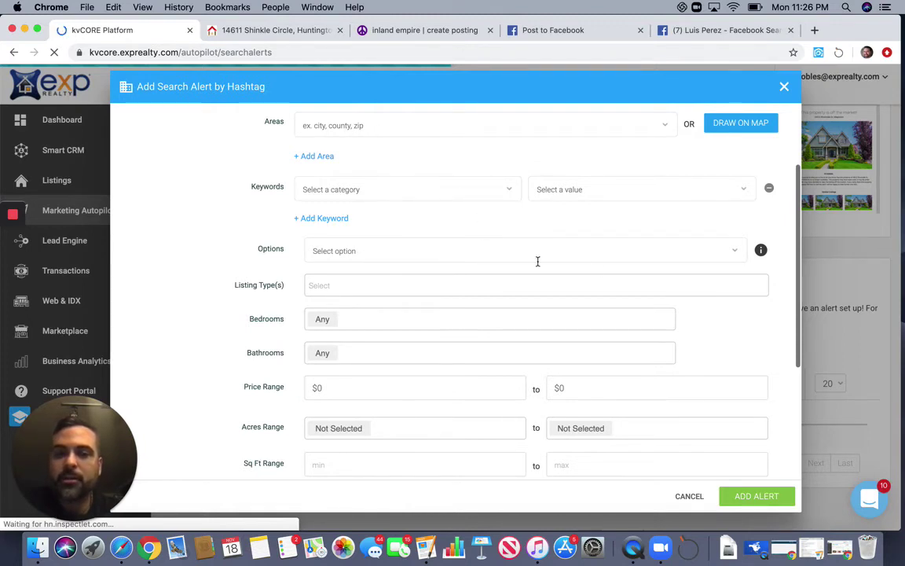
{"action": "scroll", "coordinate": [707, 262], "scroll_direction": "up", "scroll_amount": 3}
{"action": "scroll", "coordinate": [706, 262], "scroll_direction": "down", "scroll_amount": 1}
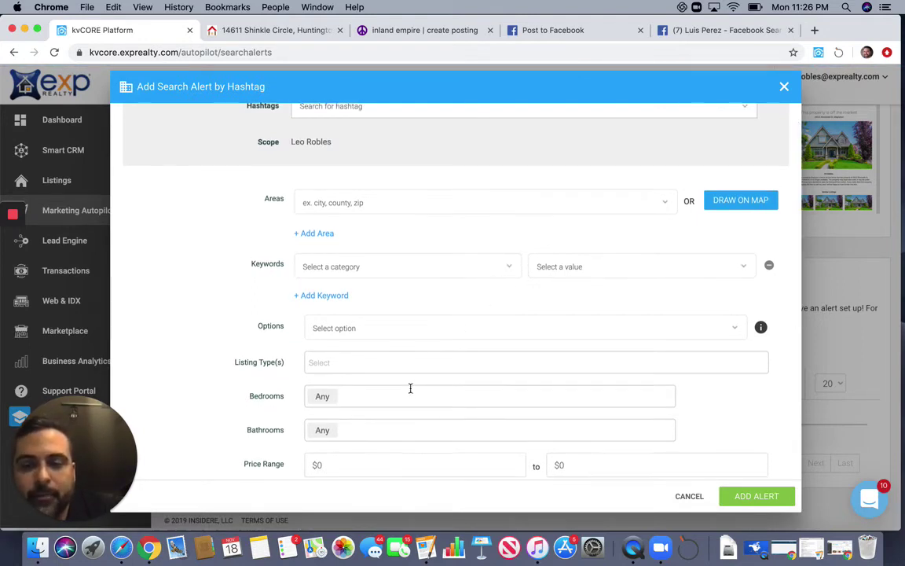
{"action": "scroll", "coordinate": [410, 388], "scroll_direction": "down", "scroll_amount": 2}
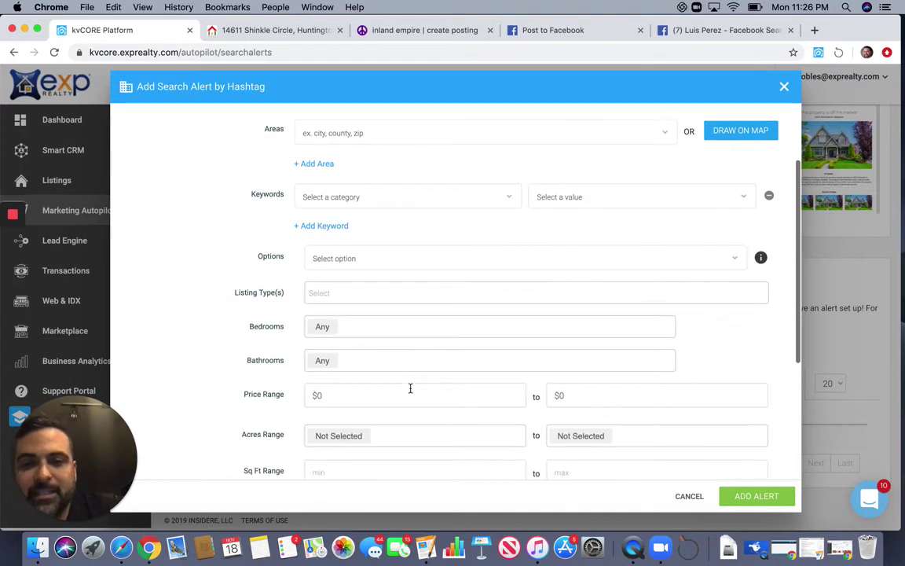
{"action": "left_click", "coordinate": [381, 288]}
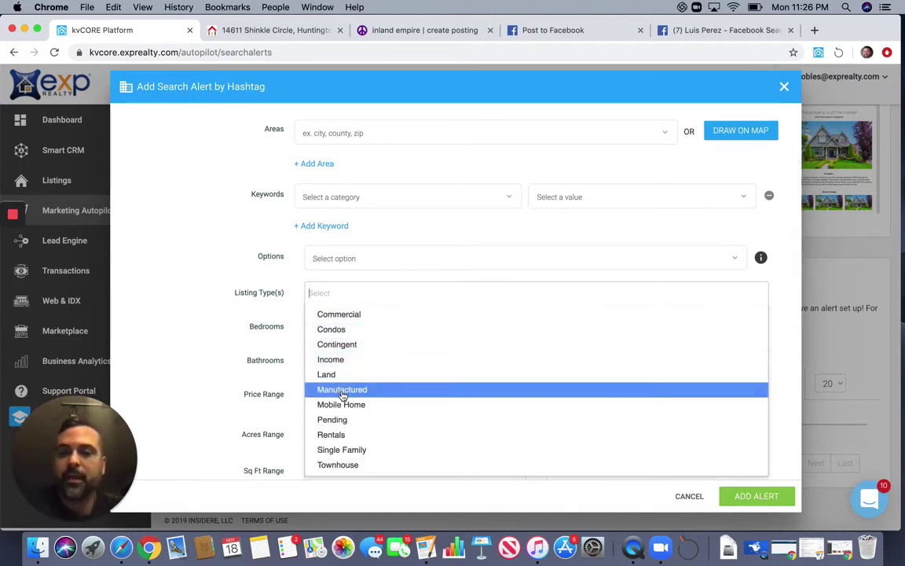
{"action": "scroll", "coordinate": [363, 349], "scroll_direction": "down", "scroll_amount": 5}
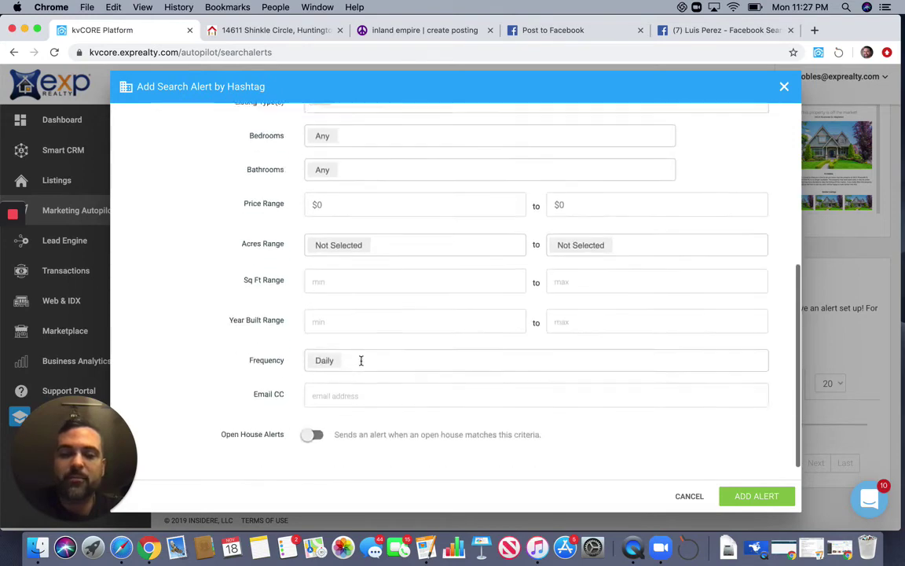
{"action": "scroll", "coordinate": [363, 361], "scroll_direction": "down", "scroll_amount": 1}
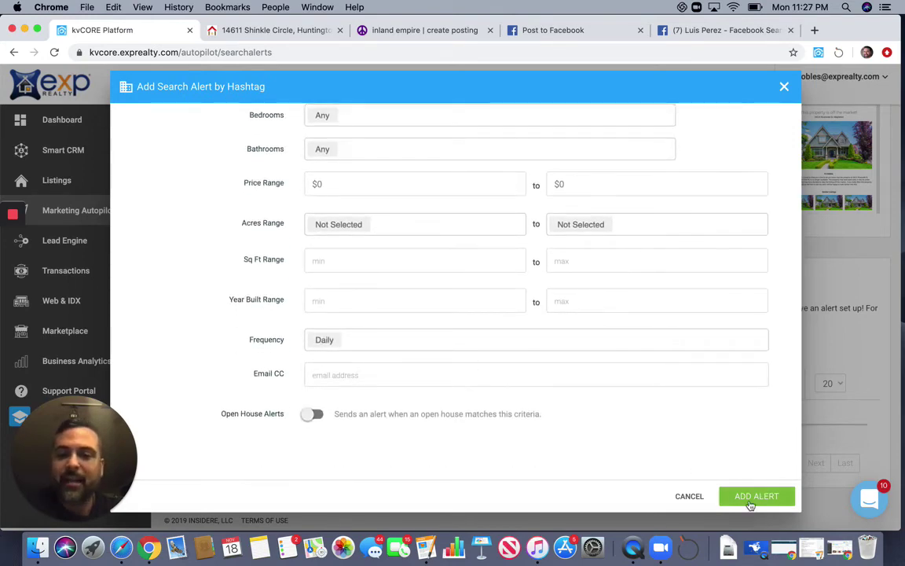
{"action": "scroll", "coordinate": [619, 265], "scroll_direction": "up", "scroll_amount": 10}
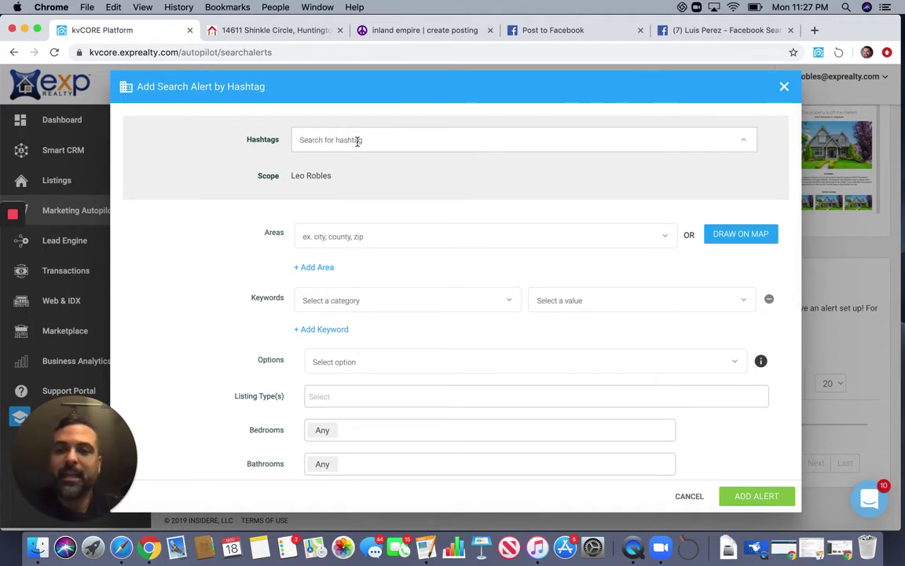
Step: Add the hashtag #buyer to the new search alert, review its criteria, and close the form without adding the alert
{"action": "type", "text": "#"}
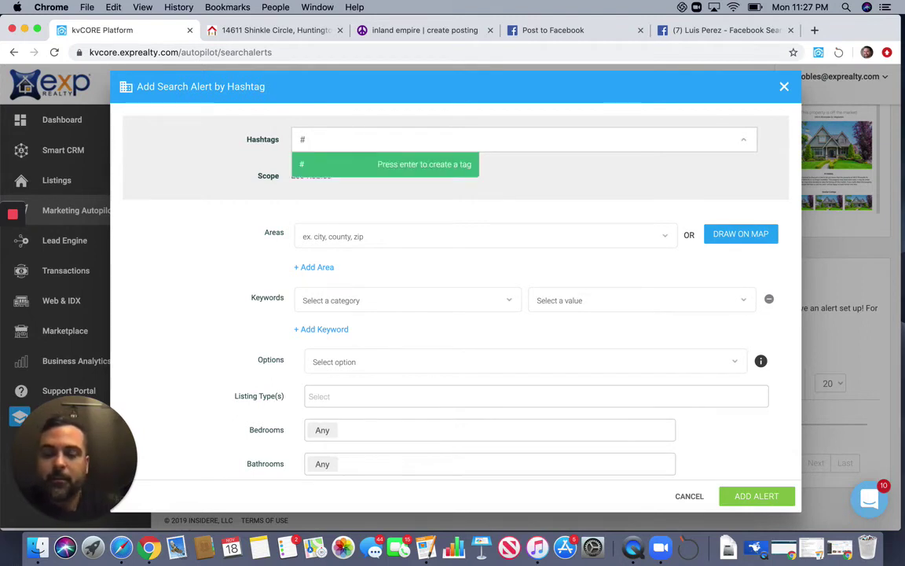
{"action": "type", "text": "buyer"}
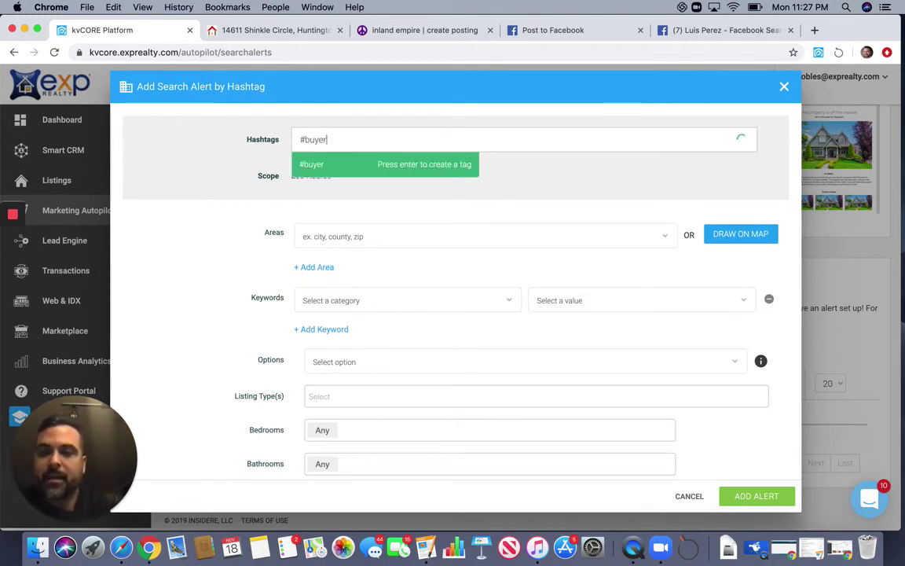
{"action": "left_click", "coordinate": [344, 171]}
{"action": "scroll", "coordinate": [521, 289], "scroll_direction": "down", "scroll_amount": 2}
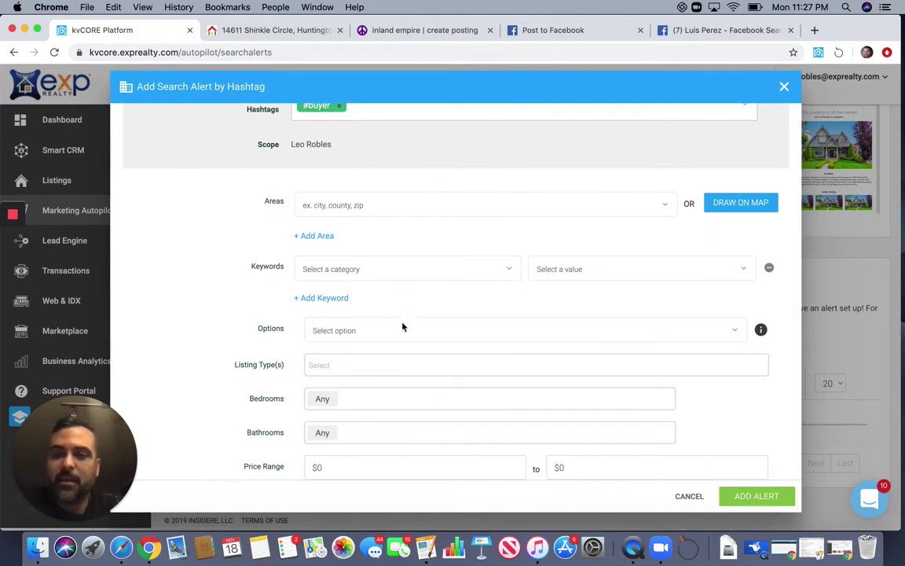
{"action": "scroll", "coordinate": [402, 327], "scroll_direction": "down", "scroll_amount": 5}
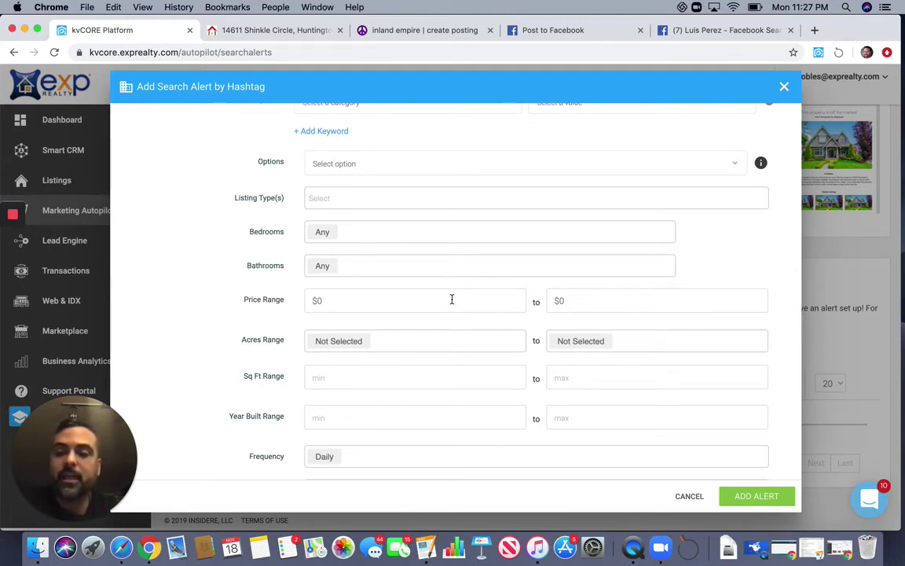
{"action": "scroll", "coordinate": [424, 206], "scroll_direction": "up", "scroll_amount": 3}
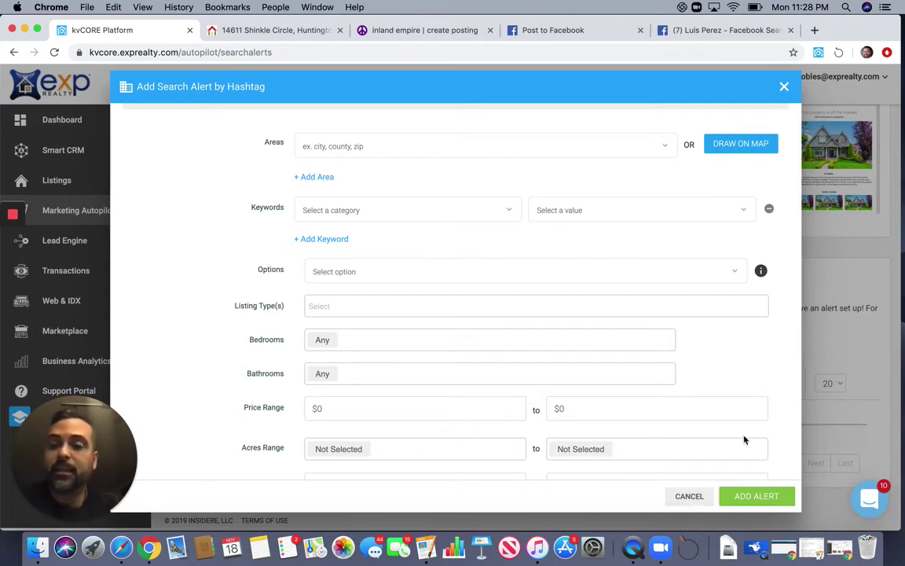
{"action": "left_click", "coordinate": [784, 88]}
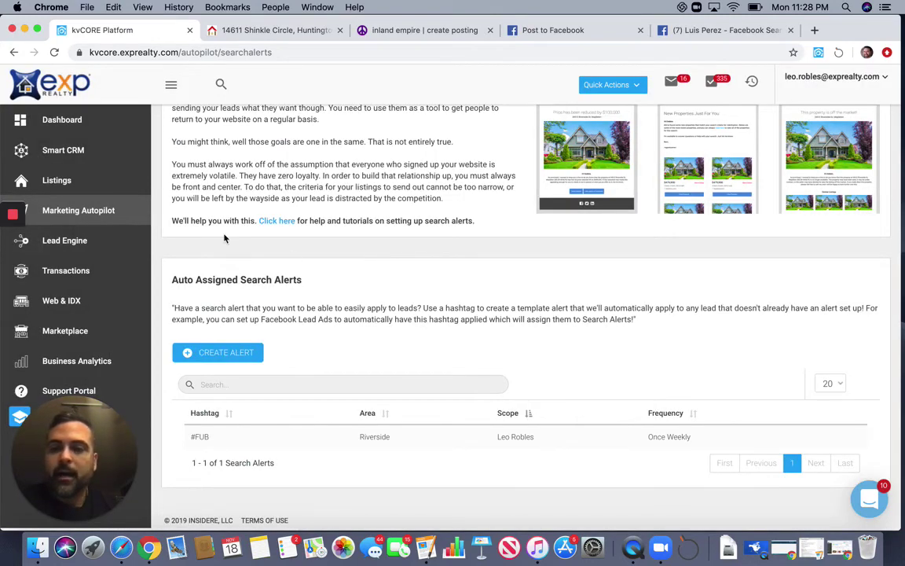
Step: Open Lead Engine and start building a landing page on the agent's own exprealty.com domain
{"action": "scroll", "coordinate": [201, 209], "scroll_direction": "up", "scroll_amount": 3}
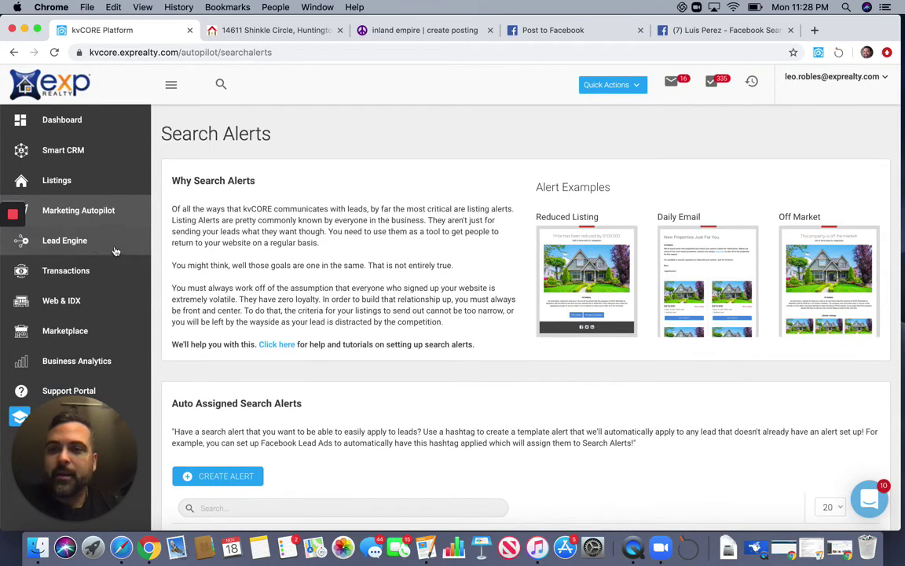
{"action": "left_click", "coordinate": [108, 243]}
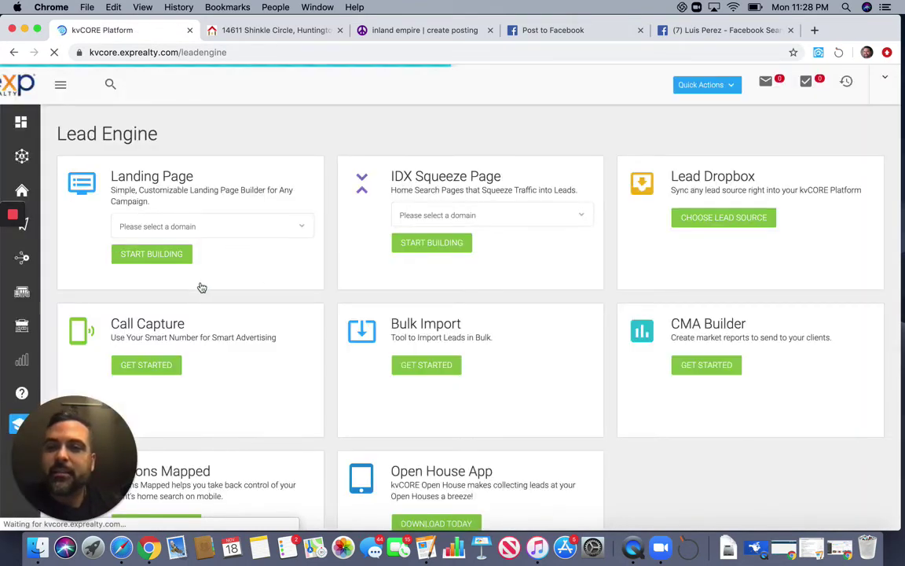
{"action": "scroll", "coordinate": [351, 236], "scroll_direction": "down", "scroll_amount": 1}
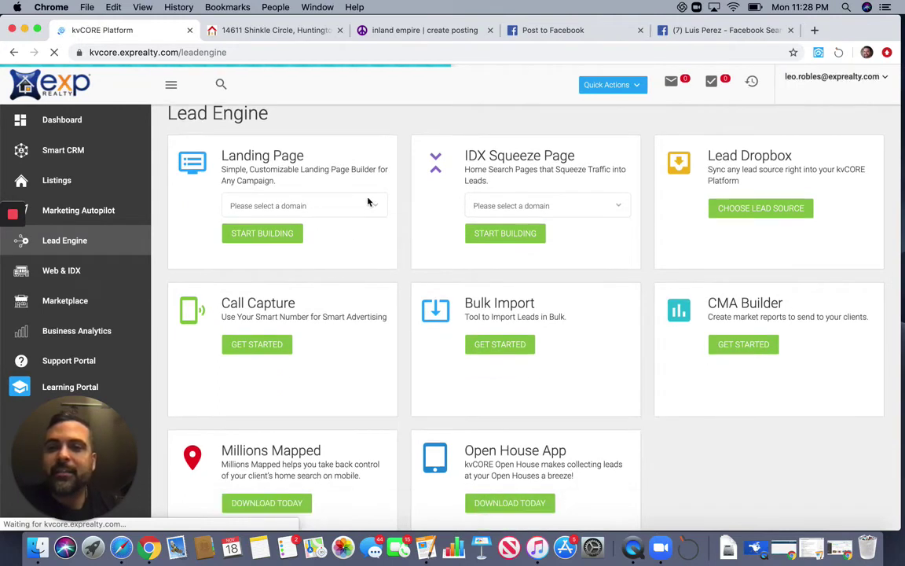
{"action": "left_click", "coordinate": [340, 202]}
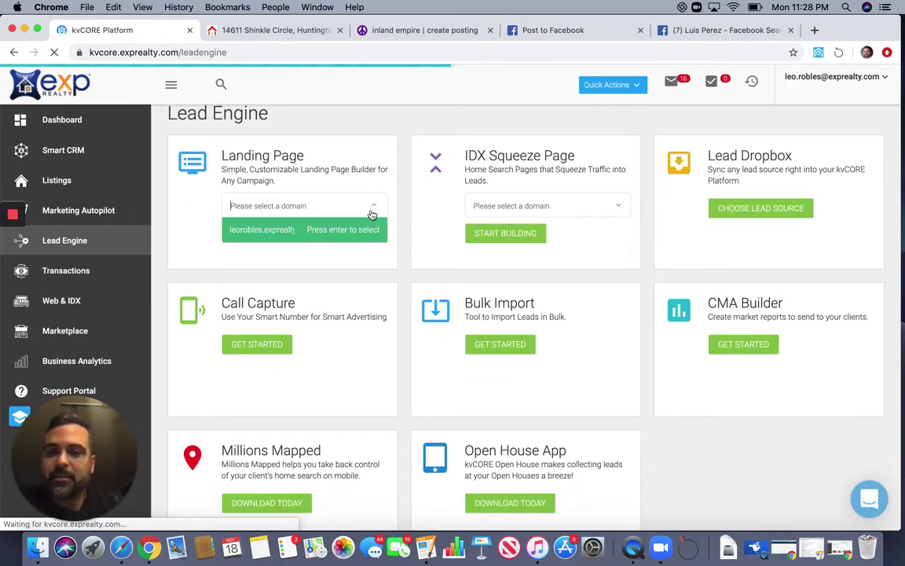
{"action": "left_click", "coordinate": [306, 230]}
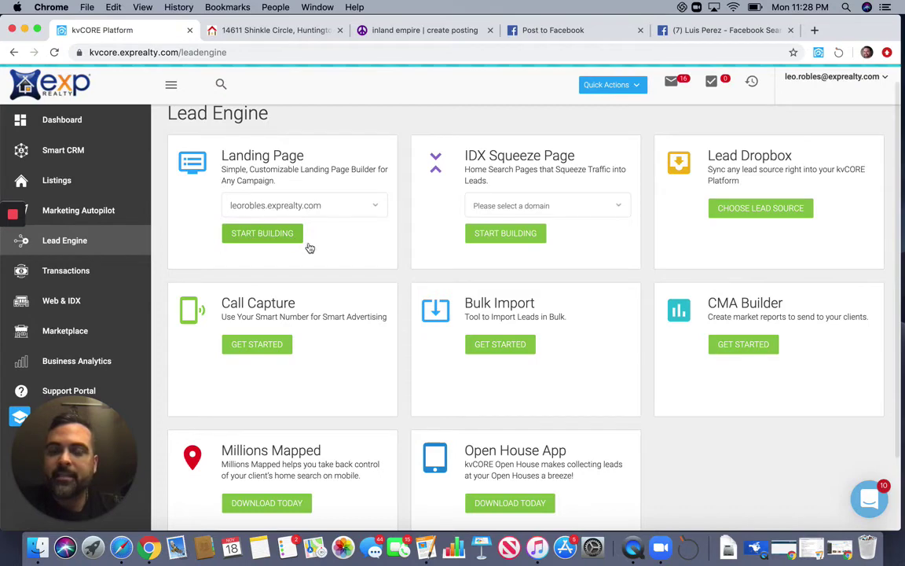
{"action": "left_click", "coordinate": [275, 240]}
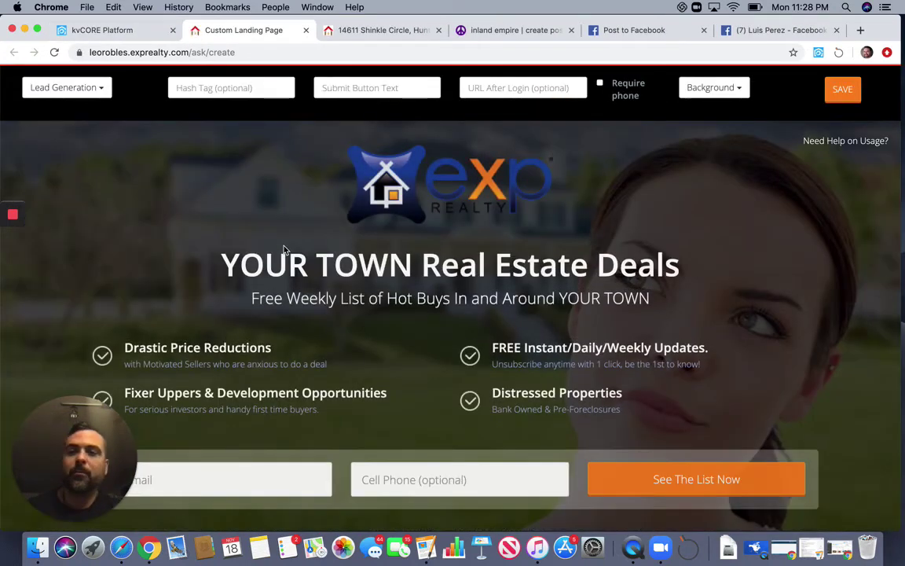
Step: Choose Lead Generation as the landing page type and enter #buyer as its hashtag
{"action": "left_click", "coordinate": [99, 95]}
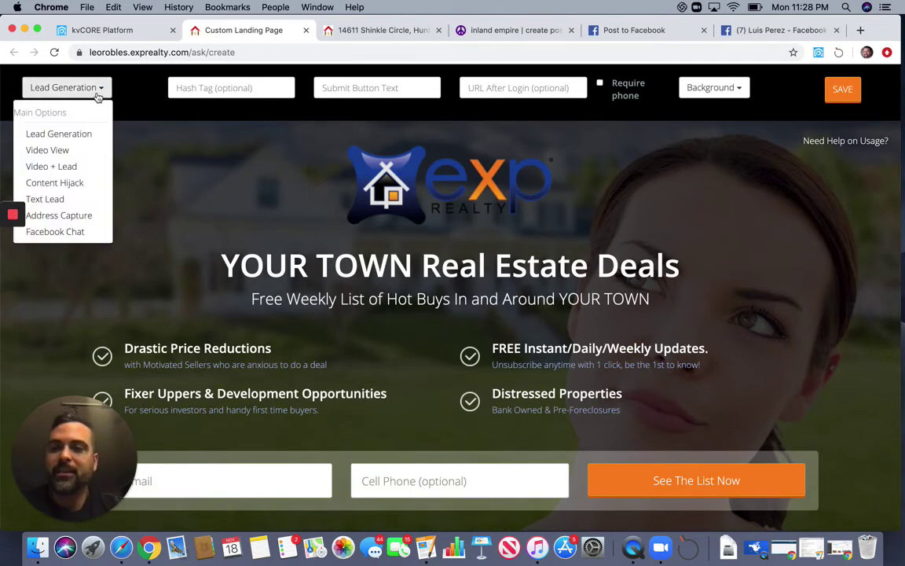
{"action": "left_click", "coordinate": [78, 139]}
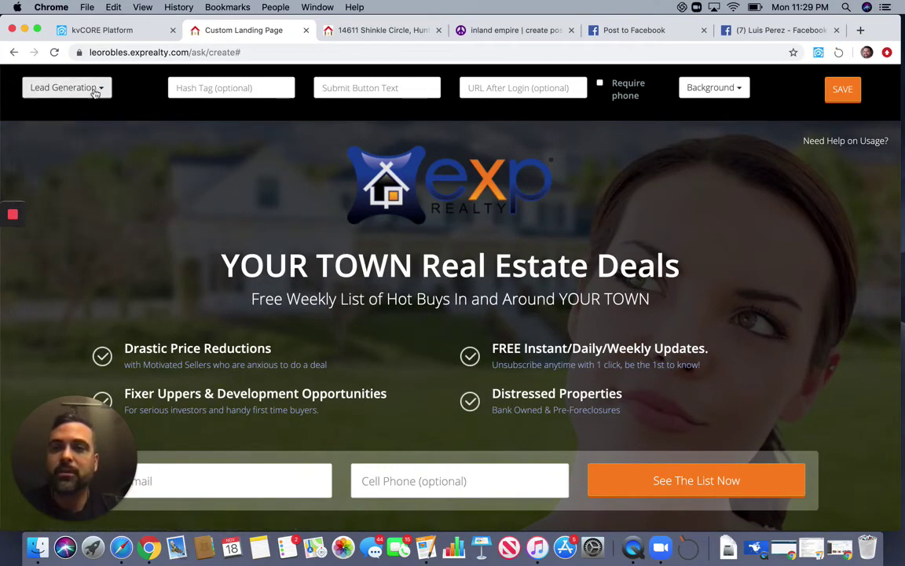
{"action": "left_click", "coordinate": [231, 91]}
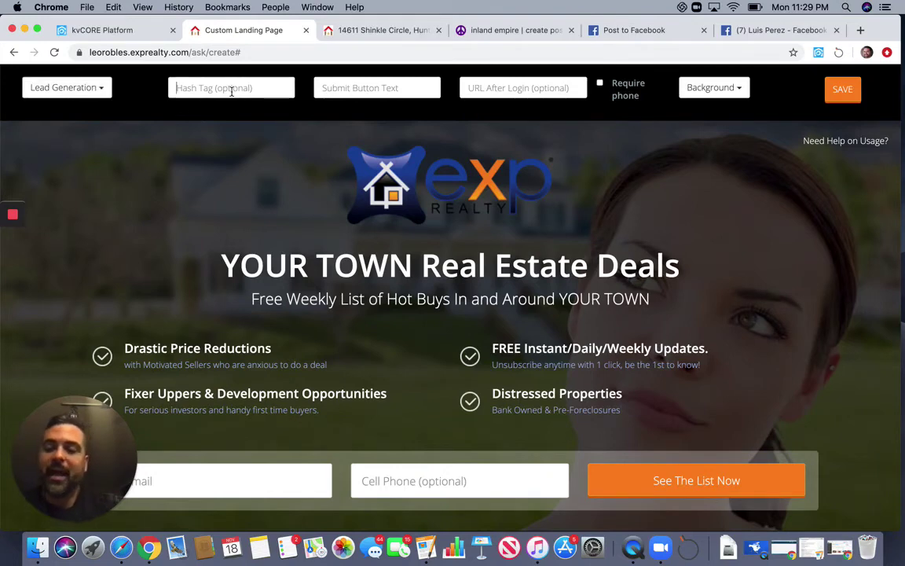
{"action": "type", "text": "#buyer"}
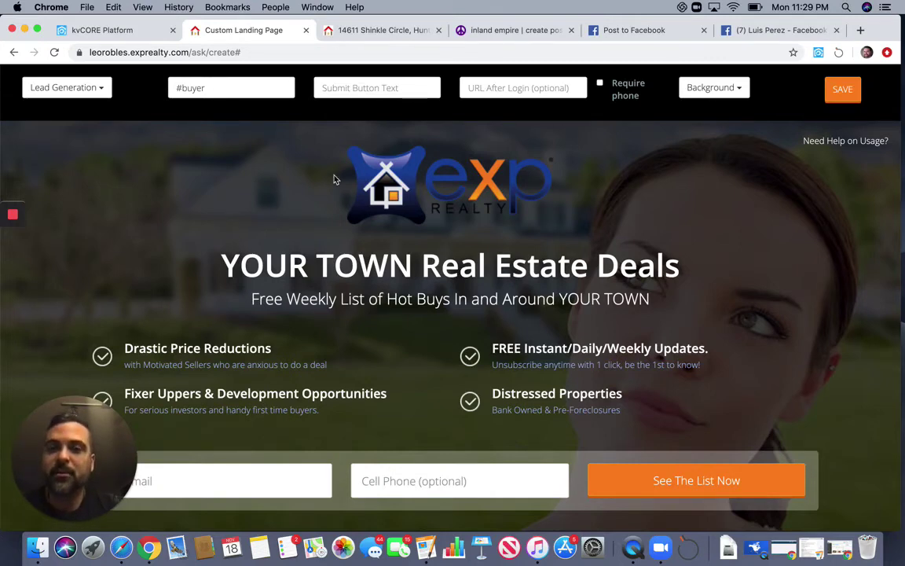
Step: Replace YOUR TOWN with Fontana in the landing page's main headline so it reads "Fontana Real Estate Deals"
{"action": "left_click", "coordinate": [410, 265]}
{"action": "key", "text": "BackSpace"}
{"action": "key", "text": "BackSpace"}
{"action": "key", "text": "BackSpace"}
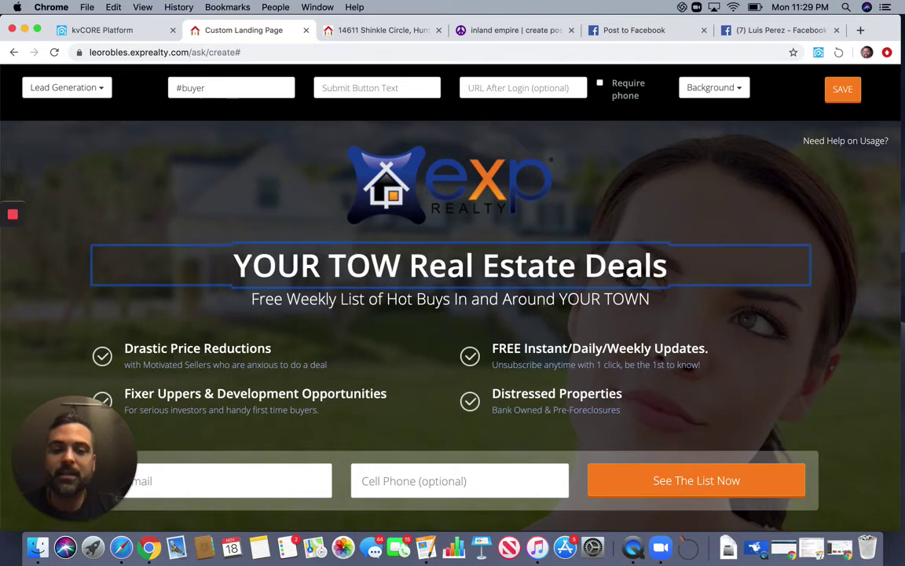
{"action": "key", "text": "BackSpace"}
{"action": "key", "text": "BackSpace"}
{"action": "key", "text": "BackSpace"}
{"action": "key", "text": "BackSpace"}
{"action": "key", "text": "BackSpace"}
{"action": "key", "text": "BackSpace"}
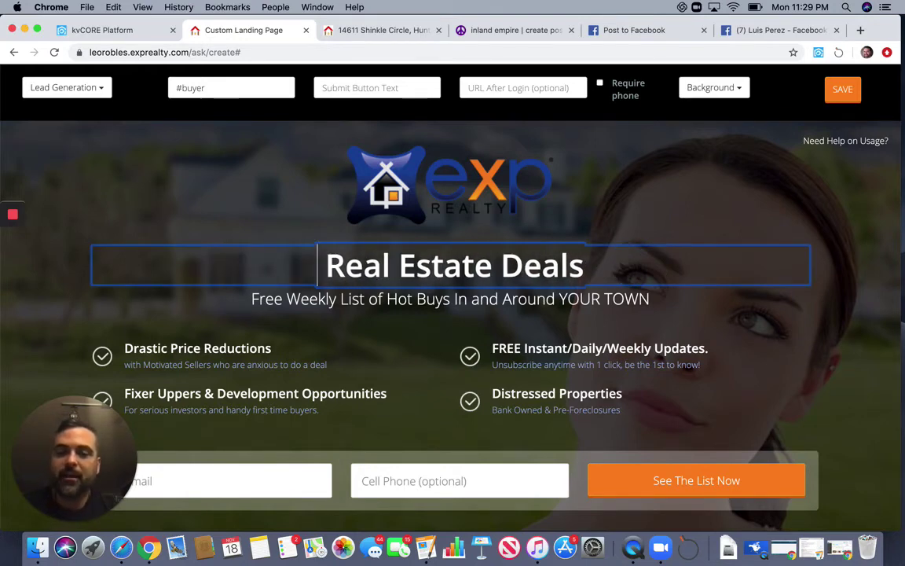
{"action": "type", "text": "Fontana"}
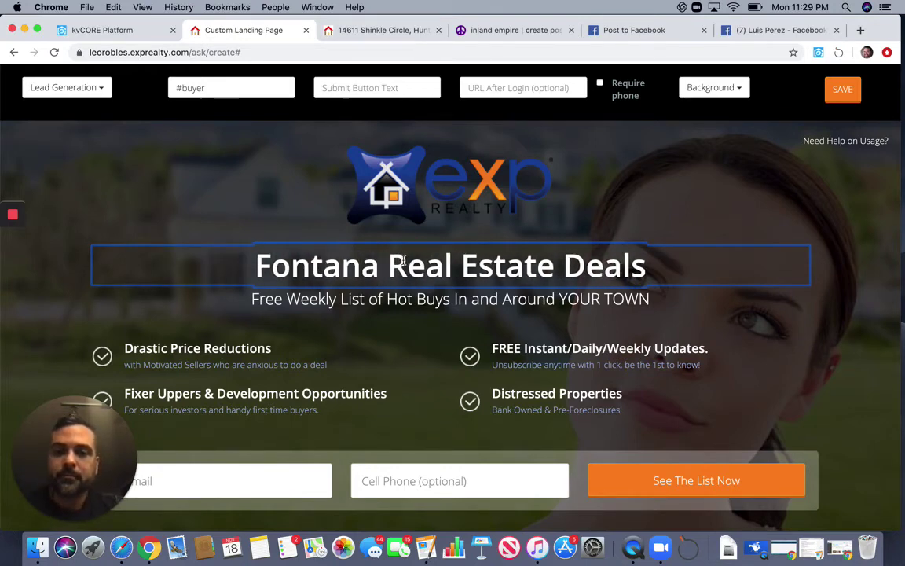
{"action": "left_click", "coordinate": [308, 227]}
Step: Change the landing page's hashtag to #fontana
{"action": "left_click", "coordinate": [235, 85]}
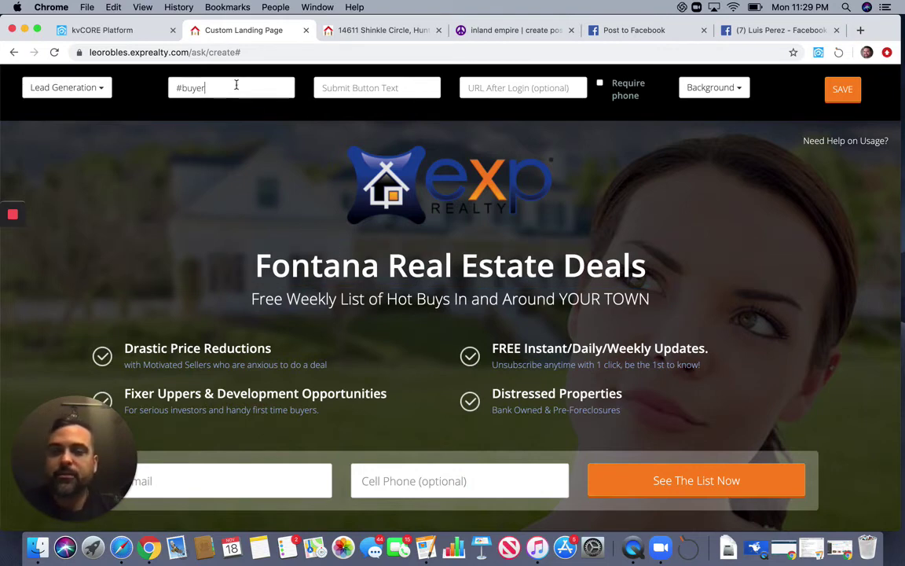
{"action": "key", "text": "BackSpace"}
{"action": "key", "text": "BackSpace"}
{"action": "key", "text": "BackSpace"}
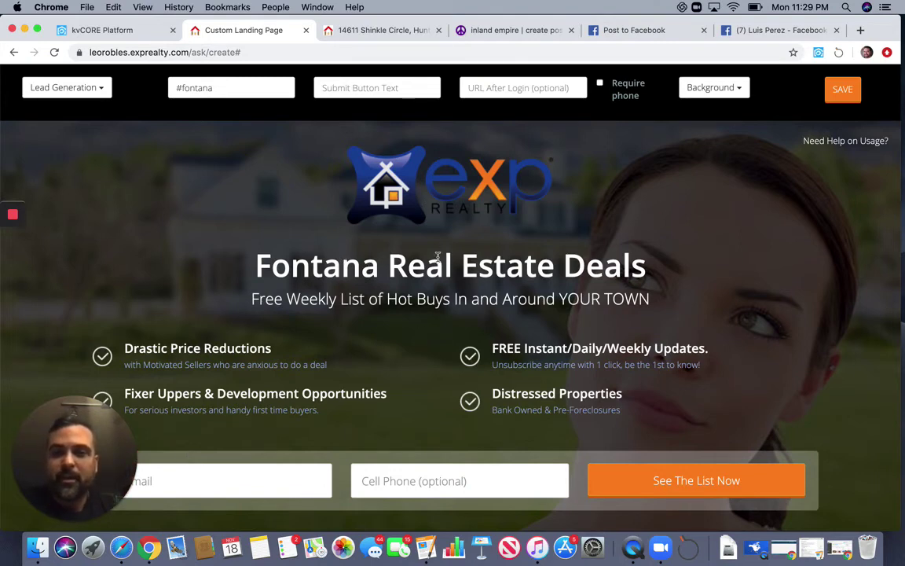
Step: Require a phone number on the landing page form and choose the Happy background
{"action": "left_click", "coordinate": [601, 85]}
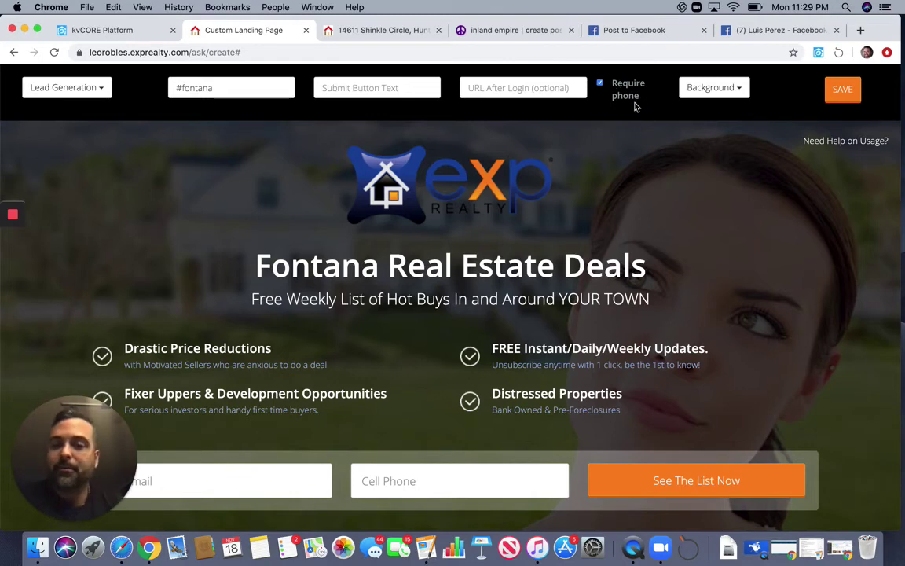
{"action": "left_click", "coordinate": [712, 87]}
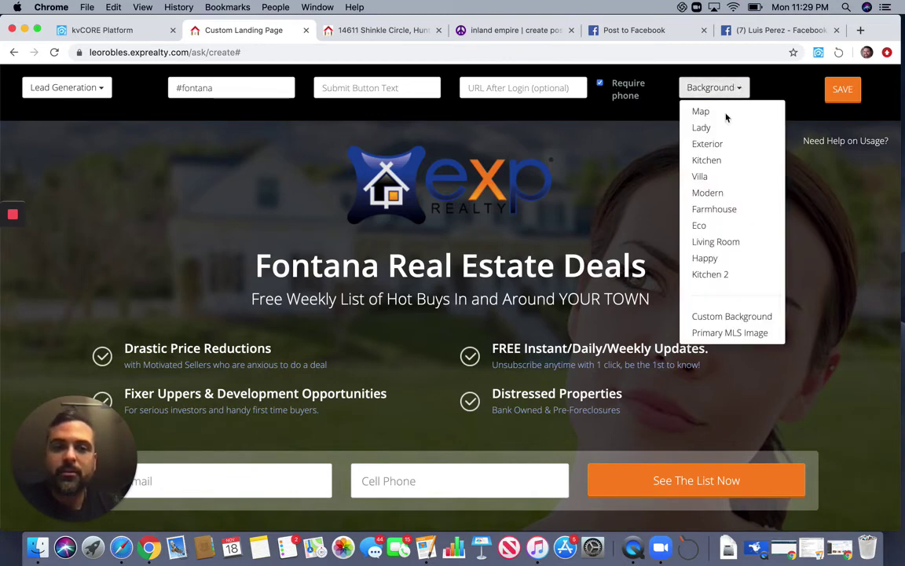
{"action": "left_click", "coordinate": [710, 258]}
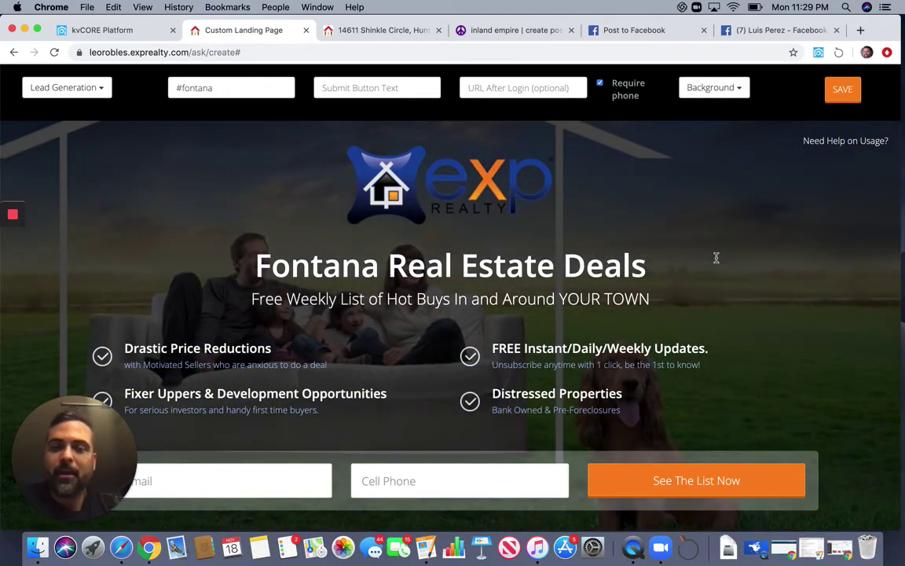
Step: Bring up the landing page's save warning, cancel saving, and review the page down to its footer
{"action": "left_click", "coordinate": [843, 91]}
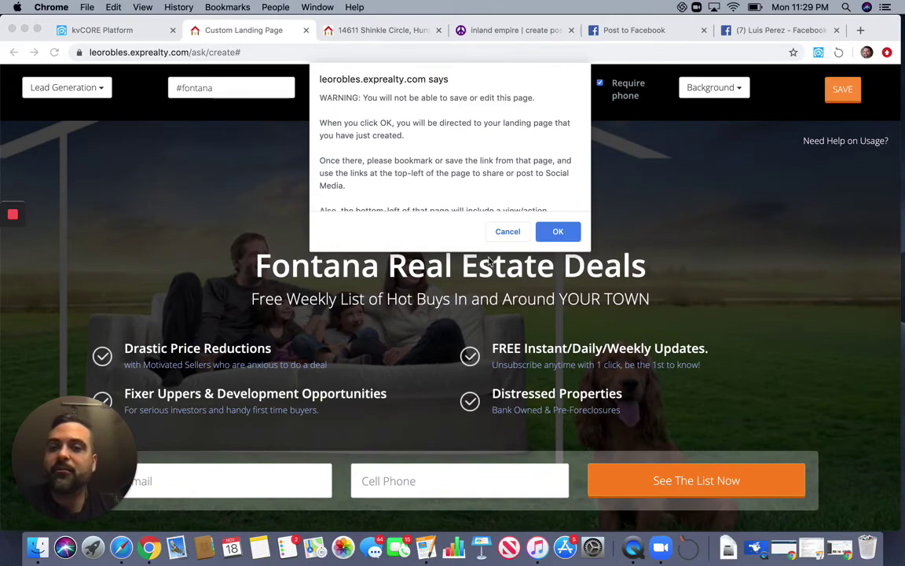
{"action": "left_click", "coordinate": [508, 231]}
{"action": "scroll", "coordinate": [429, 280], "scroll_direction": "down", "scroll_amount": 1}
{"action": "scroll", "coordinate": [429, 281], "scroll_direction": "down", "scroll_amount": 5}
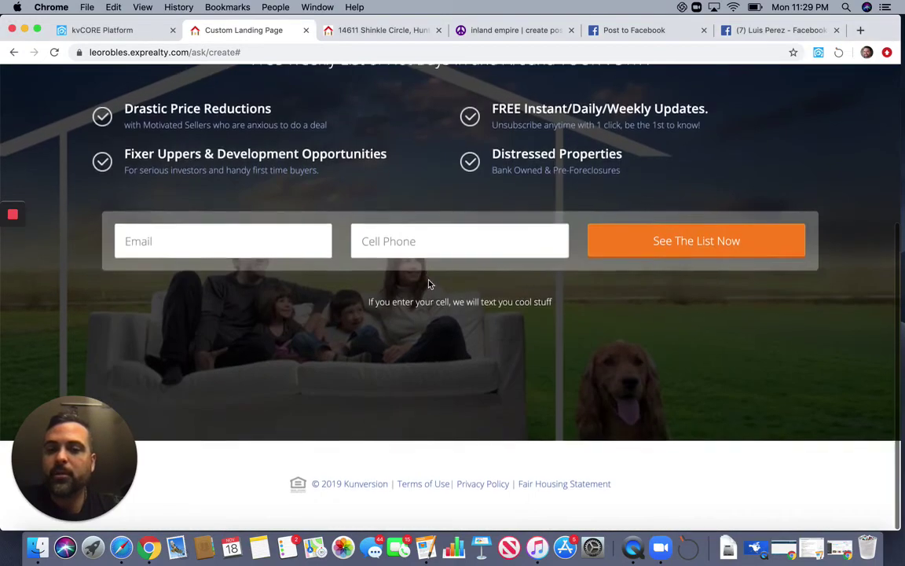
{"action": "scroll", "coordinate": [429, 283], "scroll_direction": "up", "scroll_amount": 6}
Step: Return to Lead Engine in kvCORE and start building a multi-property IDX Squeeze Page
{"action": "left_click", "coordinate": [110, 32]}
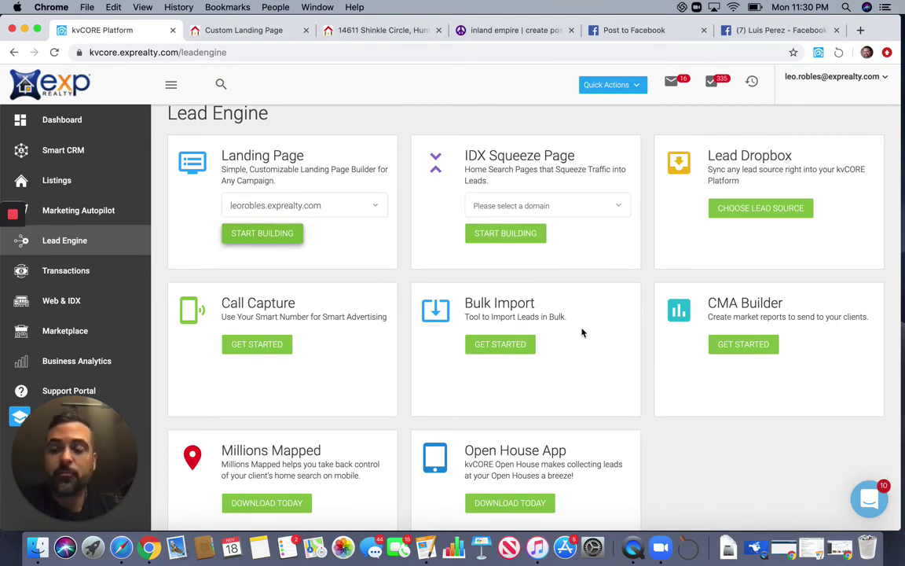
{"action": "left_click", "coordinate": [524, 233]}
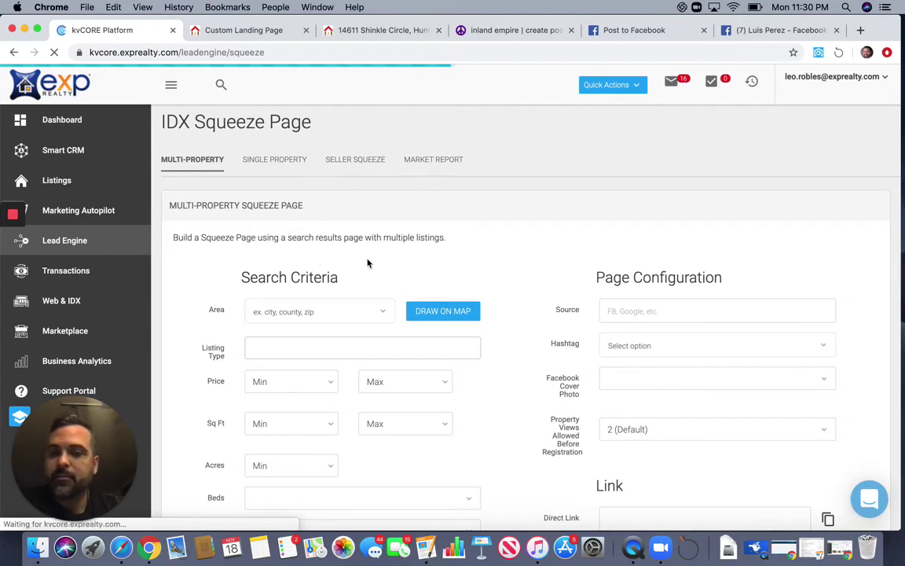
{"action": "scroll", "coordinate": [412, 246], "scroll_direction": "down", "scroll_amount": 2}
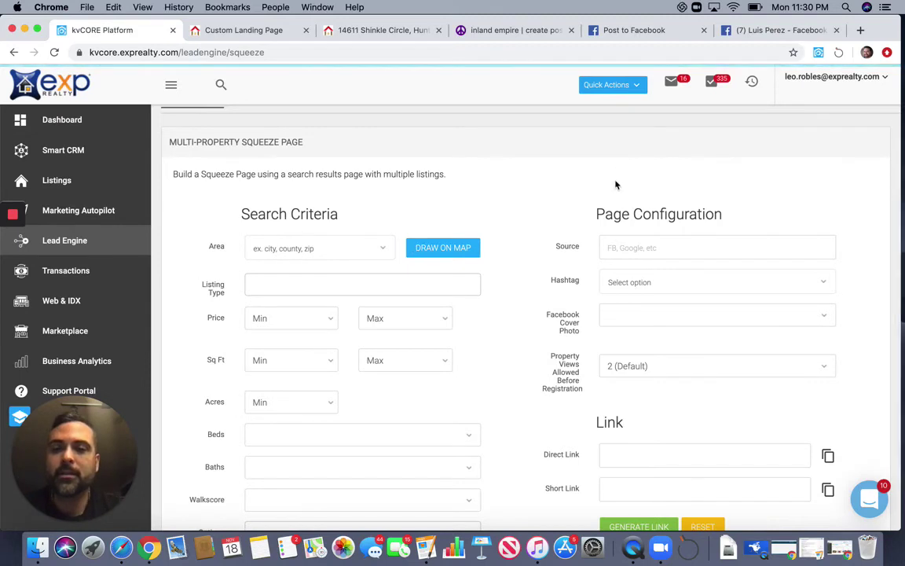
Step: Set the squeeze page's search area to Los Angeles county
{"action": "left_click", "coordinate": [334, 249]}
{"action": "type", "text": "lo"}
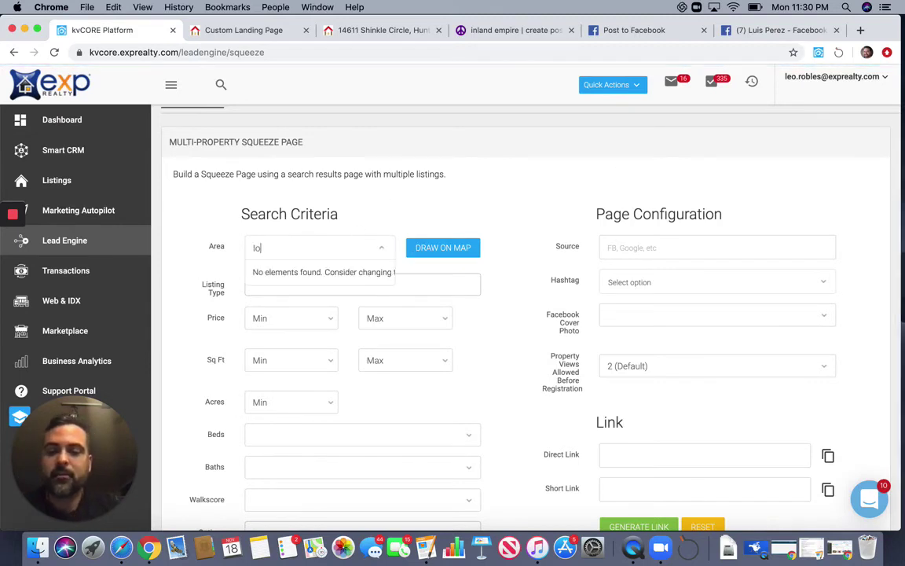
{"action": "type", "text": "s "}
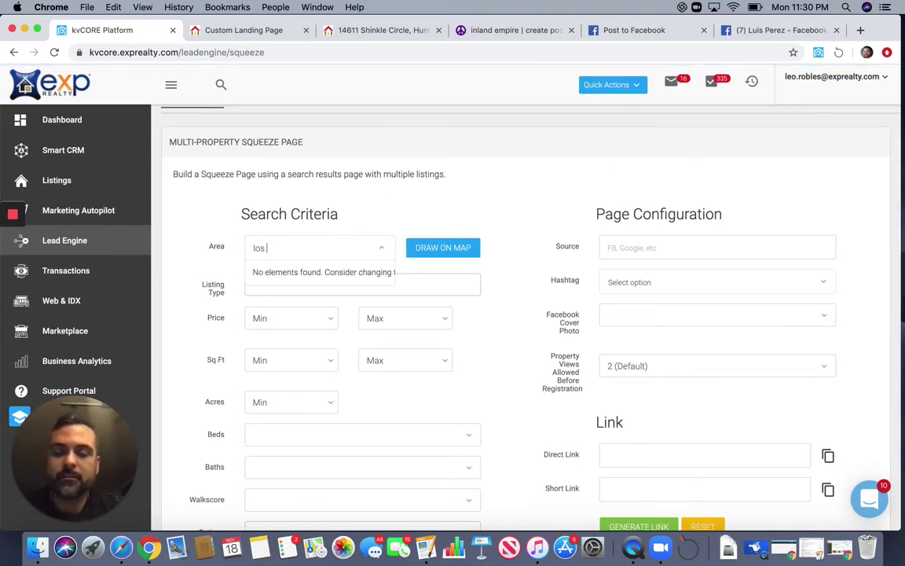
{"action": "type", "text": "ang"}
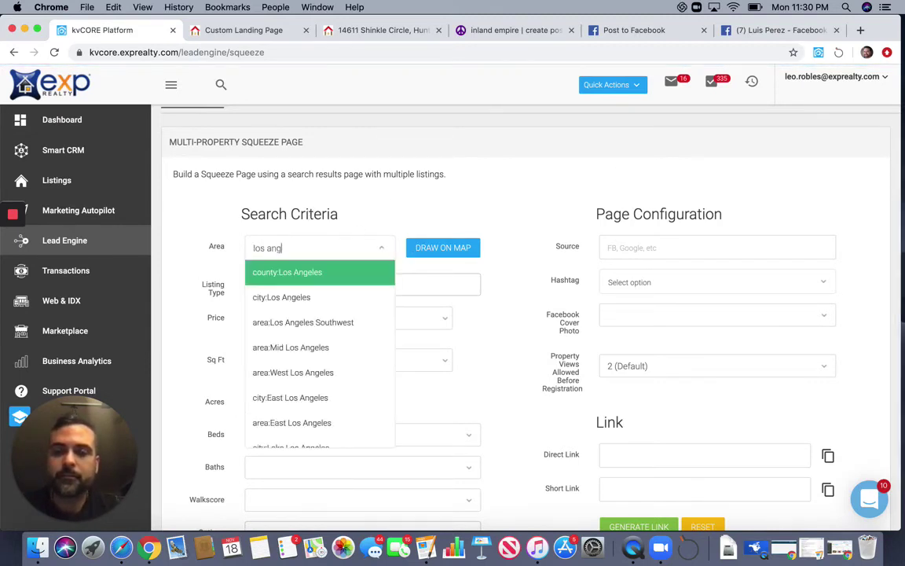
{"action": "left_click", "coordinate": [302, 275]}
Step: Add Single Family, Condos and Townhouse as the listing types in the search criteria
{"action": "left_click", "coordinate": [362, 282]}
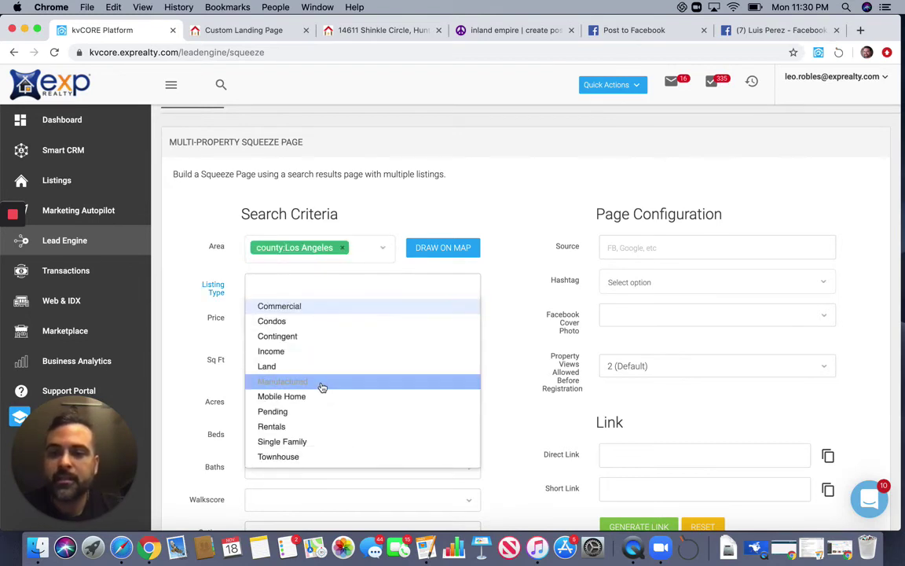
{"action": "scroll", "coordinate": [320, 385], "scroll_direction": "down", "scroll_amount": 2}
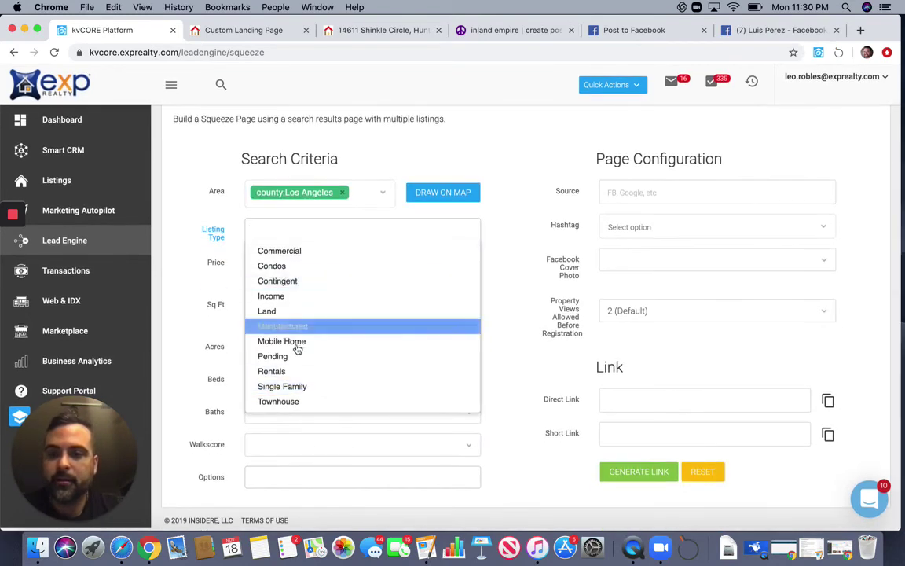
{"action": "left_click", "coordinate": [284, 386]}
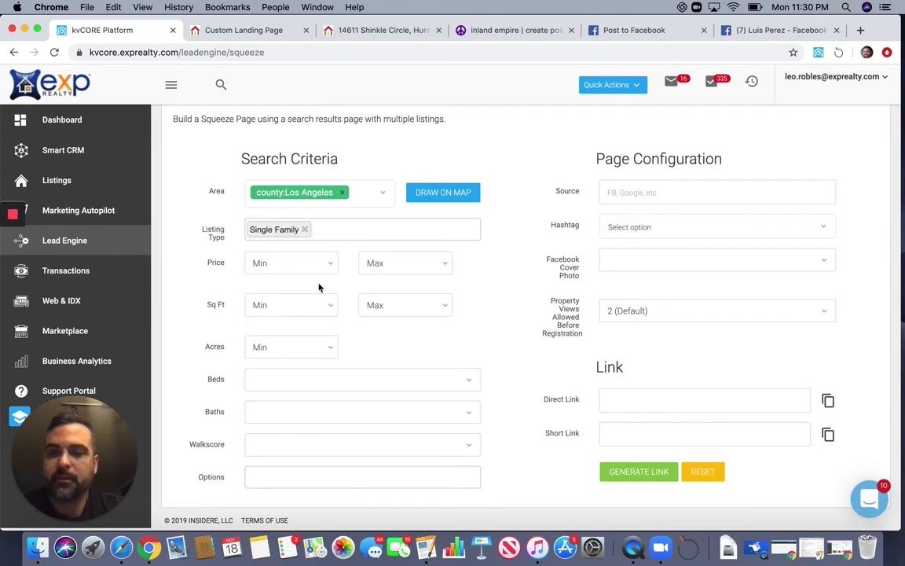
{"action": "left_click", "coordinate": [362, 236]}
{"action": "type", "text": "con"}
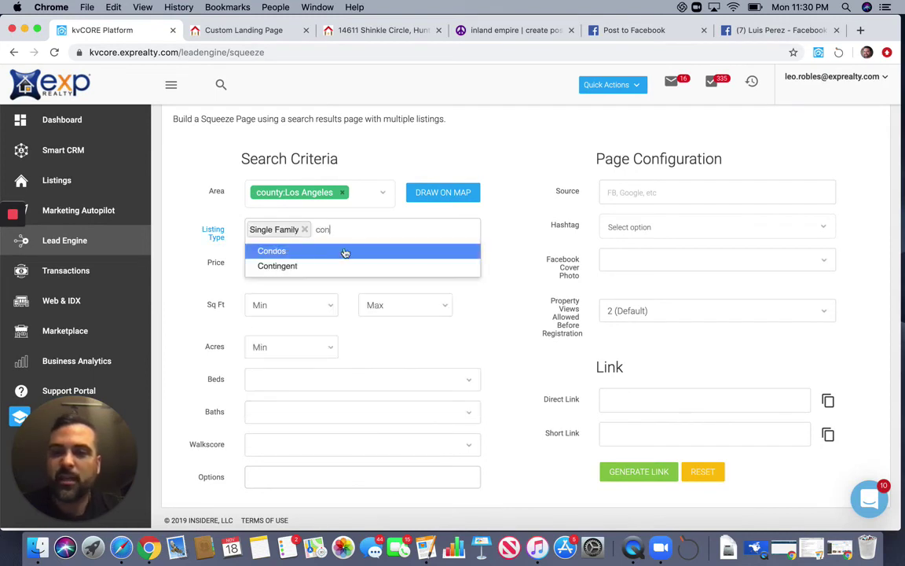
{"action": "key", "text": "Return"}
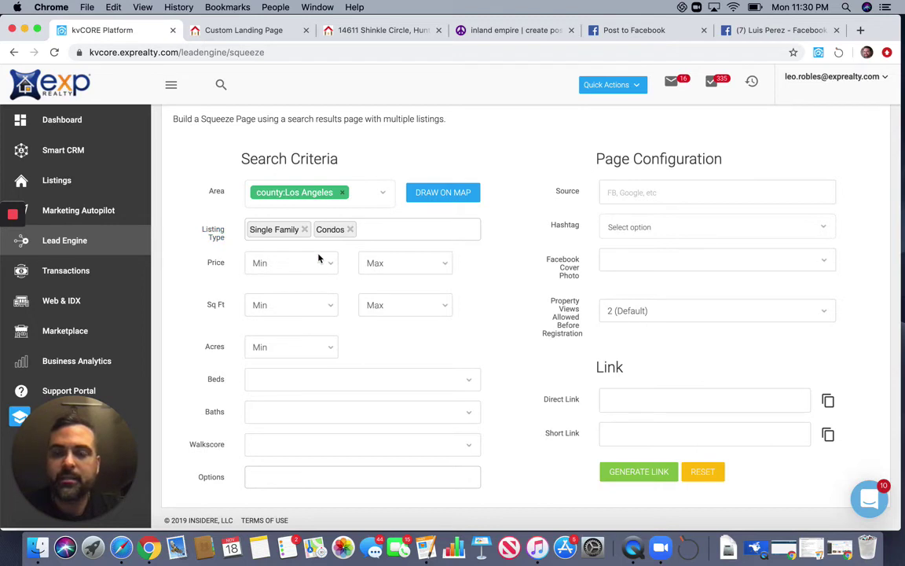
{"action": "left_click", "coordinate": [364, 228]}
{"action": "type", "text": "tow"}
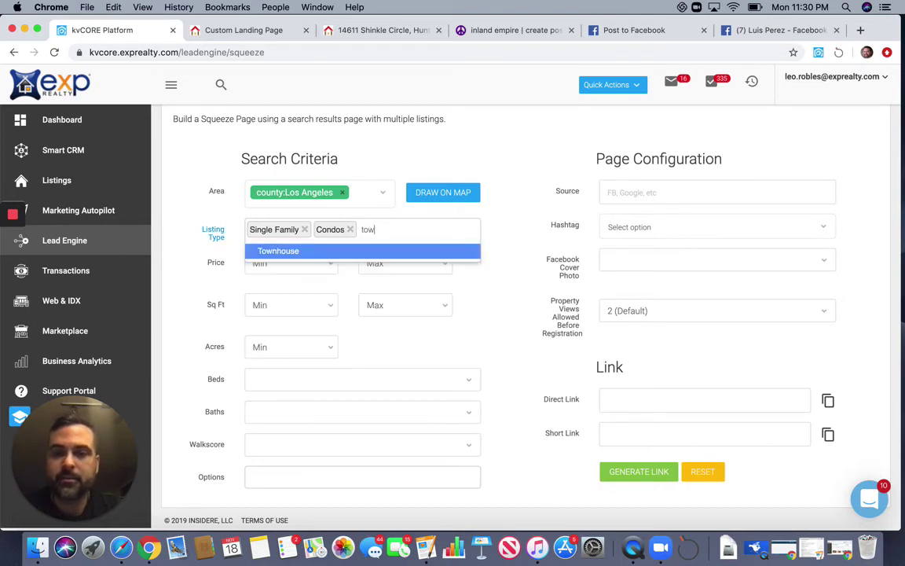
{"action": "left_click", "coordinate": [369, 250]}
Step: Set the maximum price in the search criteria to $1,000,000
{"action": "left_click", "coordinate": [386, 285]}
{"action": "scroll", "coordinate": [397, 354], "scroll_direction": "down", "scroll_amount": 10}
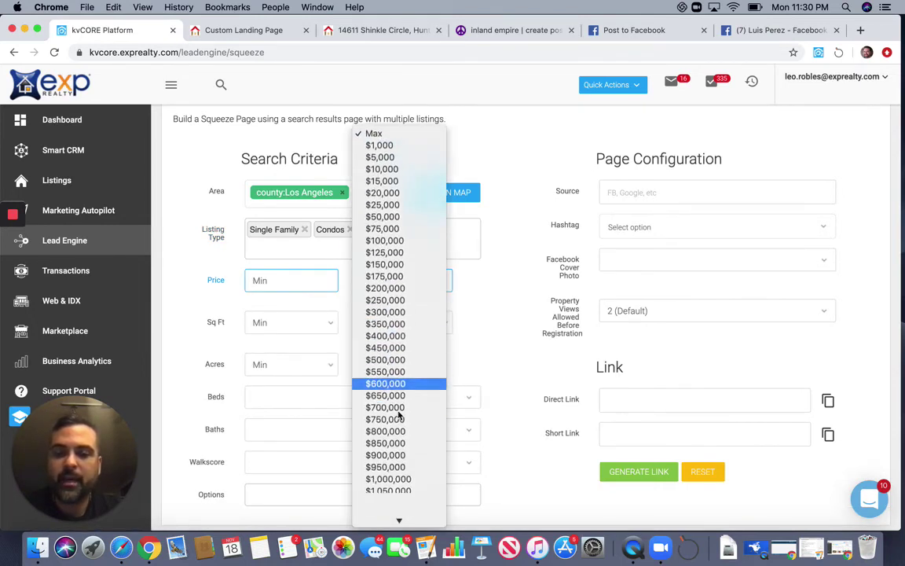
{"action": "left_click", "coordinate": [398, 344]}
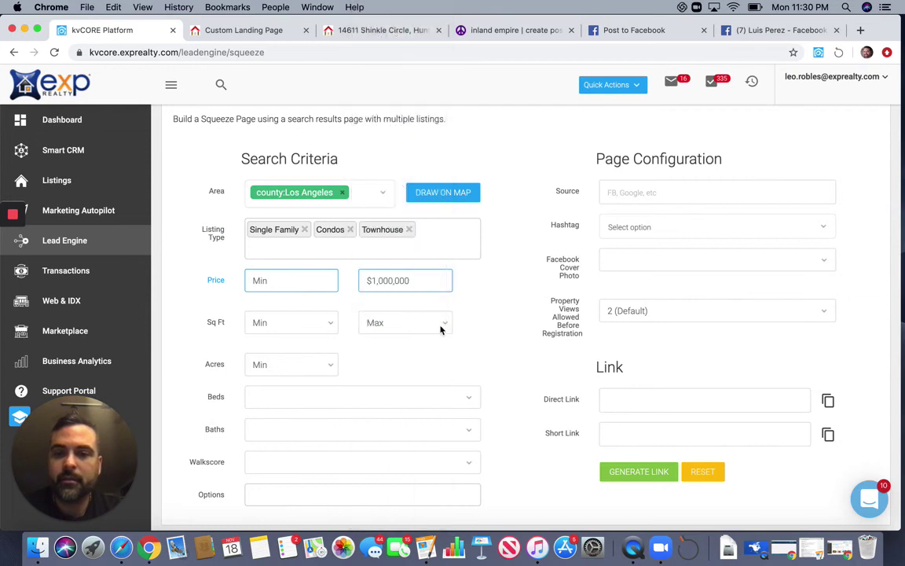
Step: Add Fixer Upper as a property option and review the completed search criteria
{"action": "scroll", "coordinate": [460, 329], "scroll_direction": "down", "scroll_amount": 1}
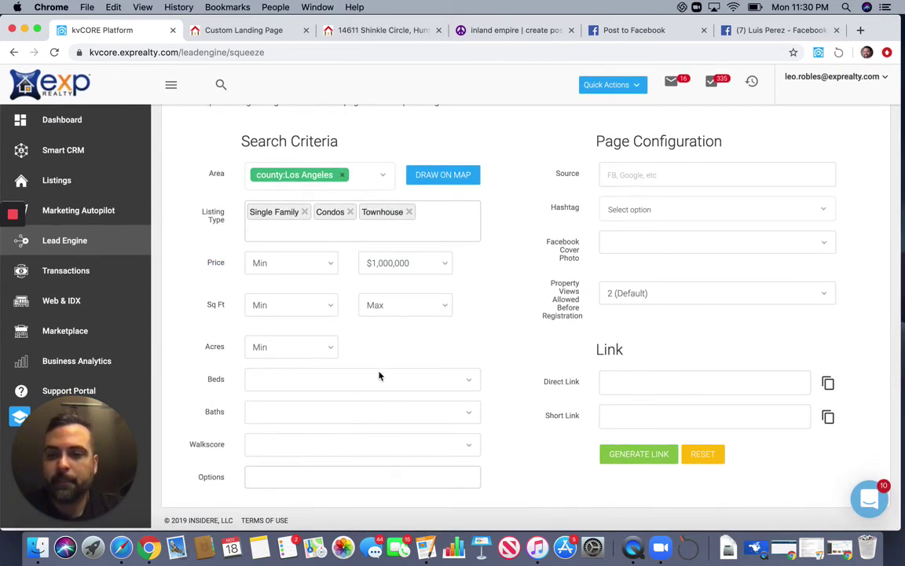
{"action": "scroll", "coordinate": [398, 337], "scroll_direction": "up", "scroll_amount": 1}
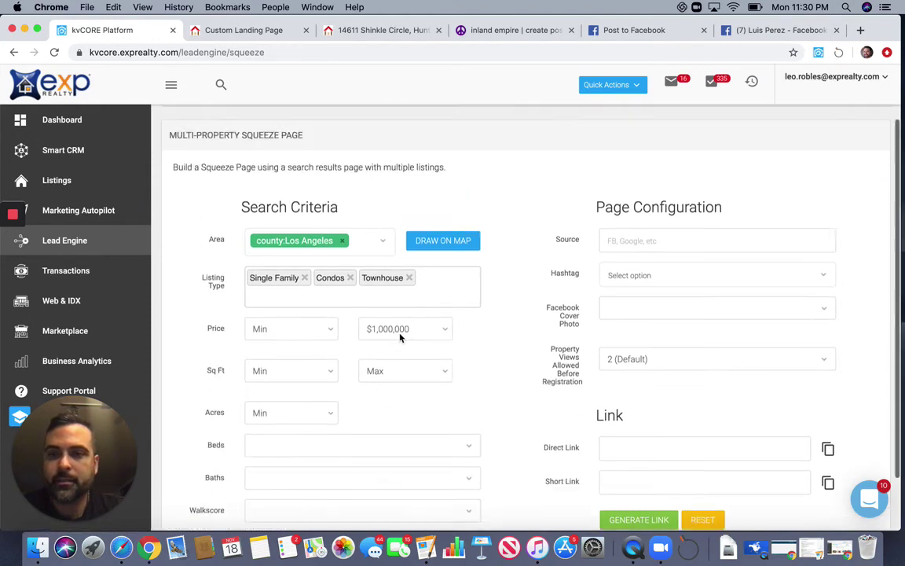
{"action": "scroll", "coordinate": [400, 338], "scroll_direction": "down", "scroll_amount": 1}
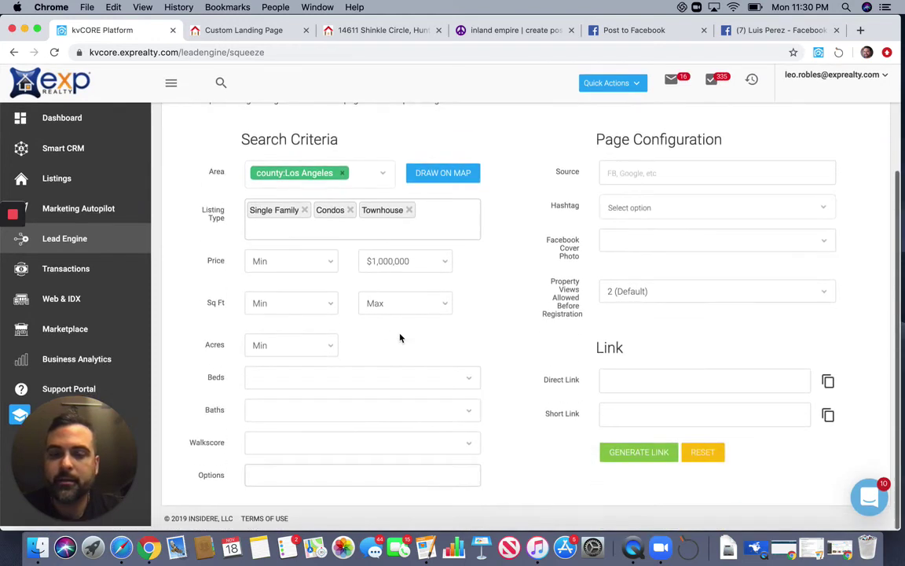
{"action": "left_click", "coordinate": [376, 477]}
{"action": "scroll", "coordinate": [376, 477], "scroll_direction": "down", "scroll_amount": 5}
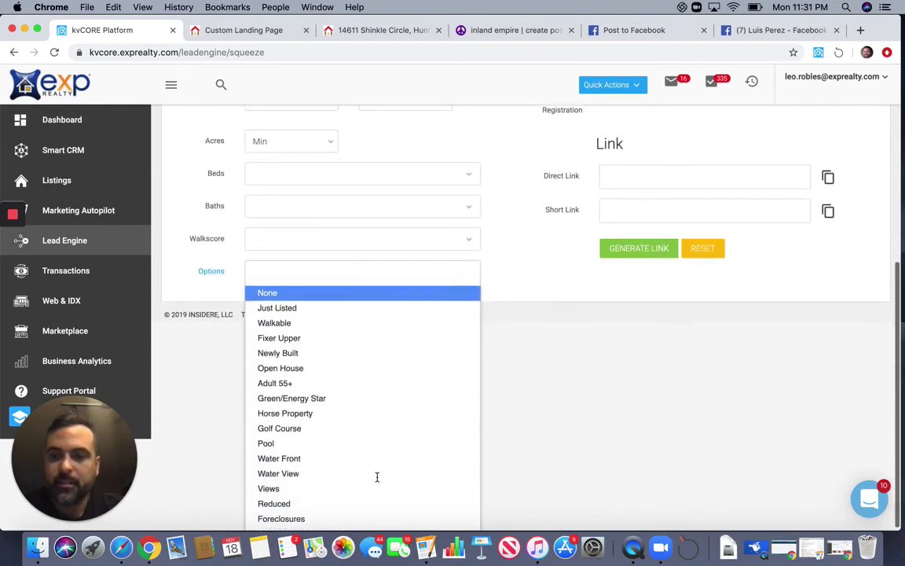
{"action": "scroll", "coordinate": [323, 398], "scroll_direction": "down", "scroll_amount": 1}
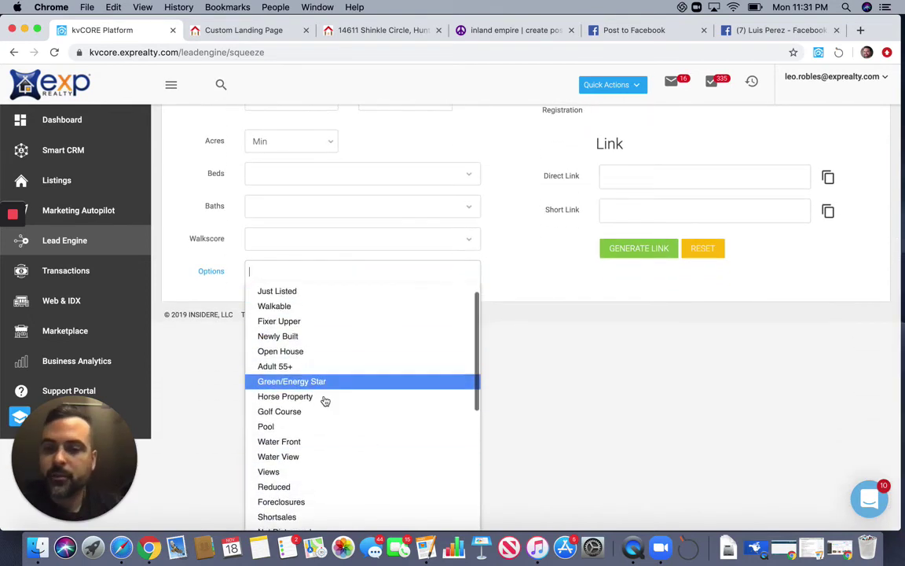
{"action": "scroll", "coordinate": [326, 401], "scroll_direction": "up", "scroll_amount": 1}
{"action": "scroll", "coordinate": [323, 400], "scroll_direction": "down", "scroll_amount": 1}
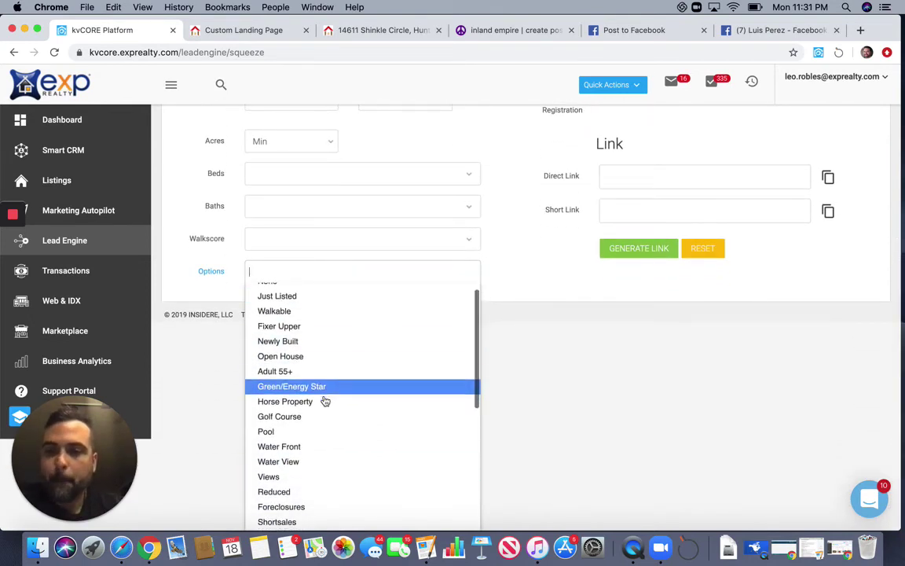
{"action": "left_click", "coordinate": [325, 323]}
{"action": "left_click", "coordinate": [323, 477]}
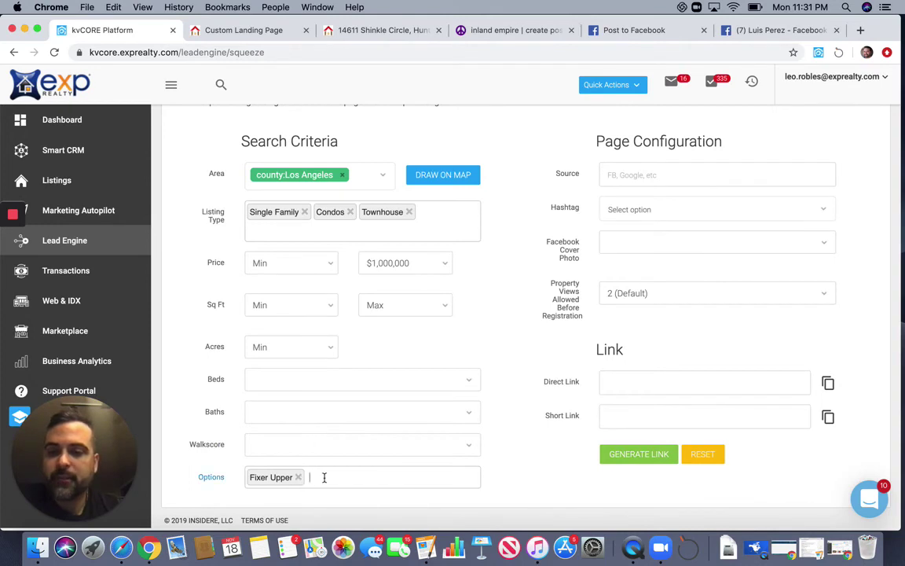
{"action": "scroll", "coordinate": [511, 314], "scroll_direction": "up", "scroll_amount": 5}
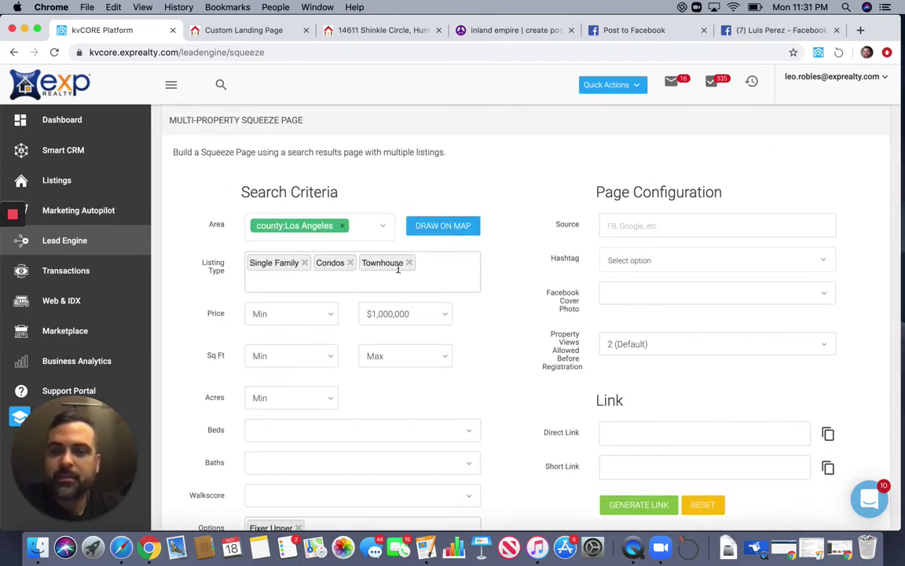
{"action": "scroll", "coordinate": [444, 335], "scroll_direction": "down", "scroll_amount": 2}
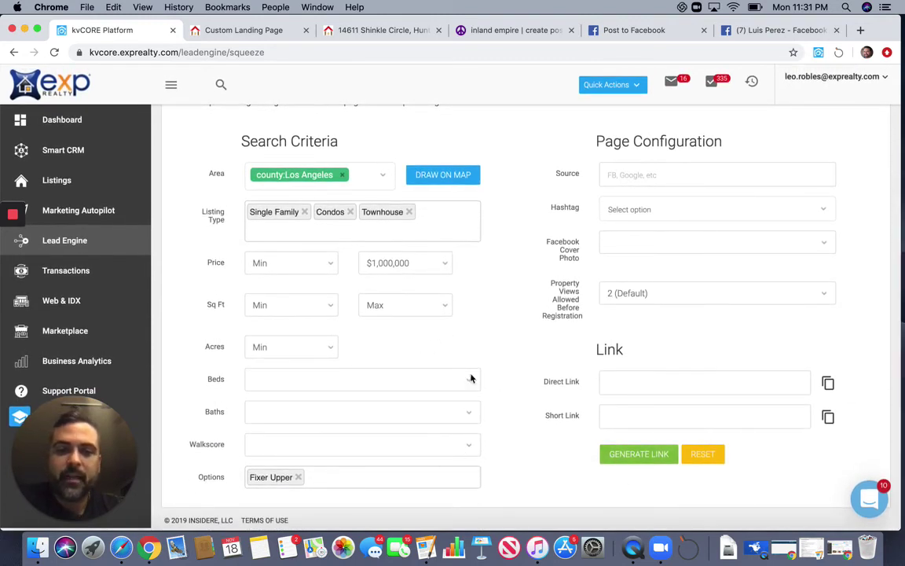
Step: Enter #losangelesinvestor as the squeeze page's hashtag and generate its link
{"action": "left_click", "coordinate": [646, 208]}
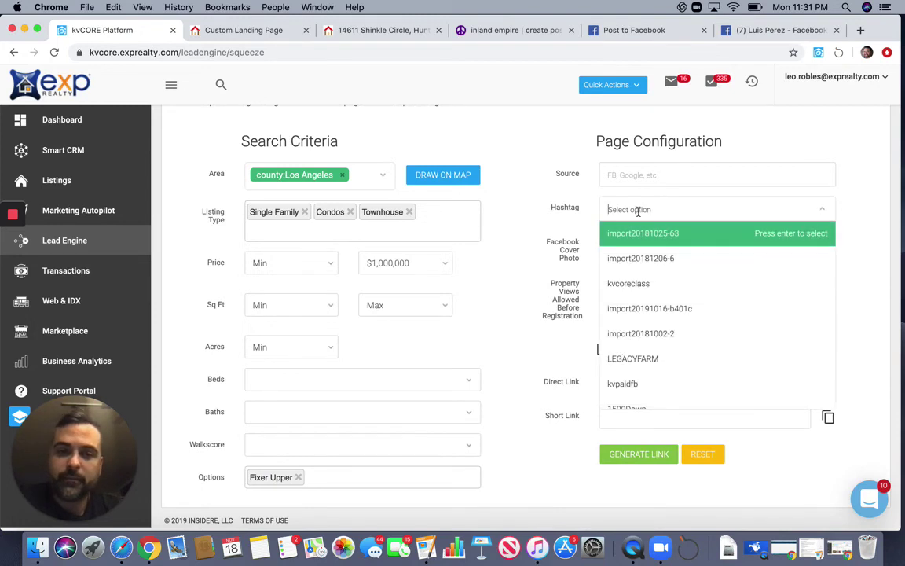
{"action": "left_click", "coordinate": [643, 212]}
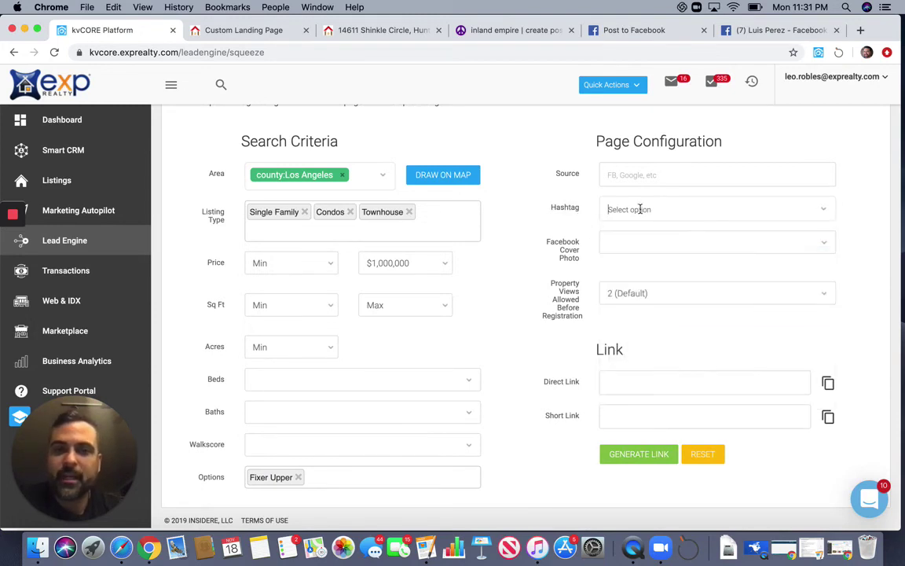
{"action": "left_click", "coordinate": [641, 209]}
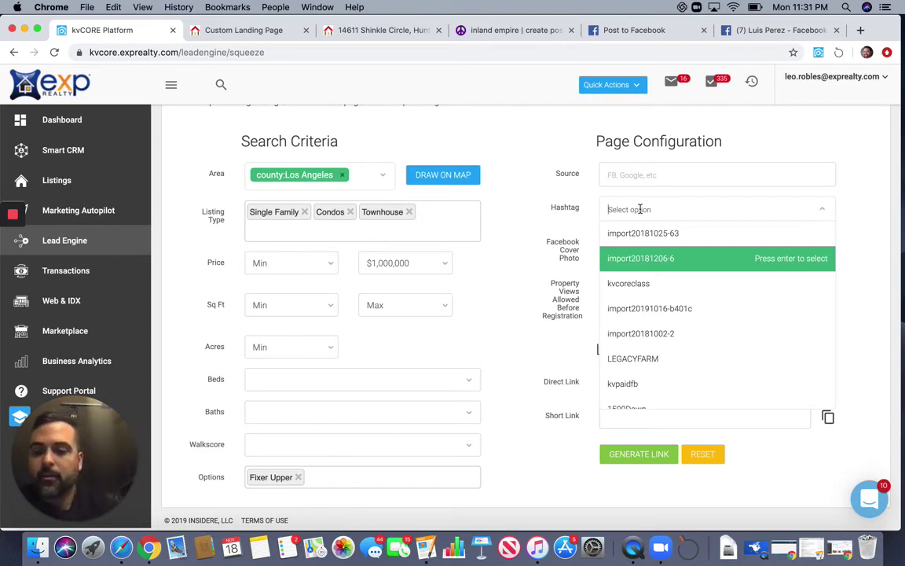
{"action": "type", "text": "#los"}
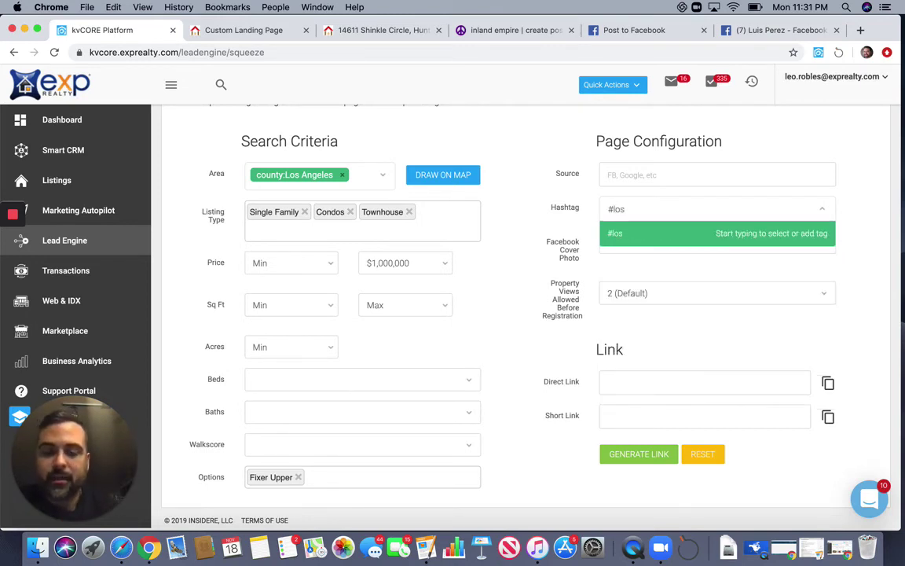
{"action": "type", "text": "angeles"}
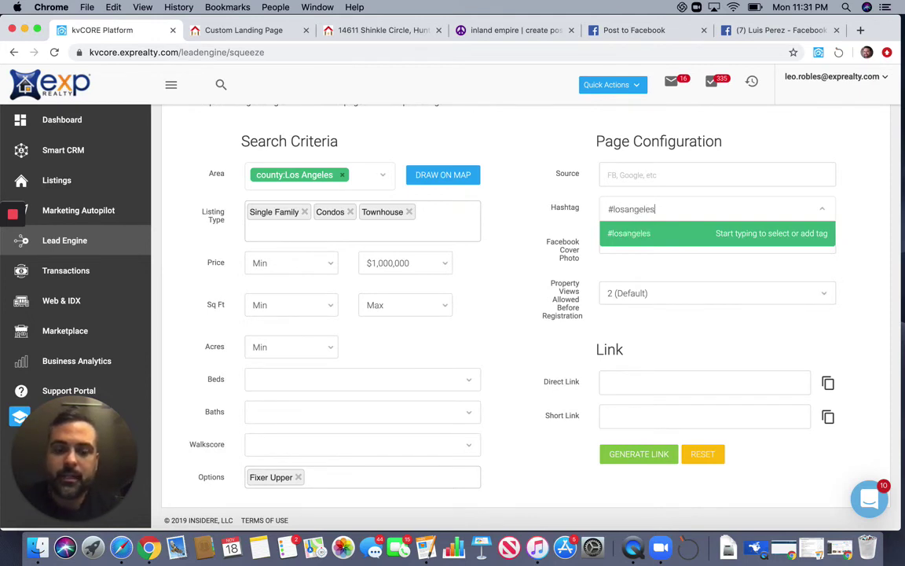
{"action": "type", "text": "investor"}
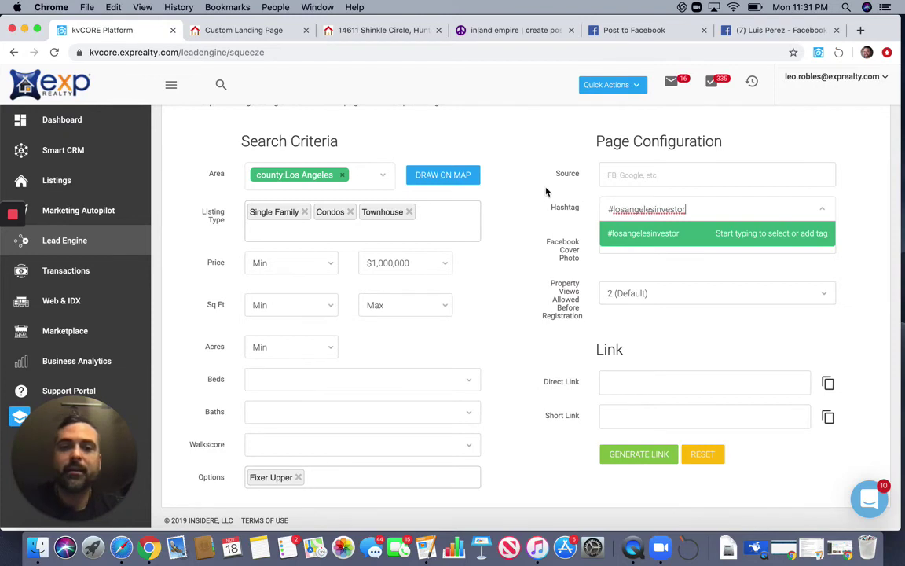
{"action": "left_click", "coordinate": [685, 231]}
{"action": "left_click", "coordinate": [621, 455]}
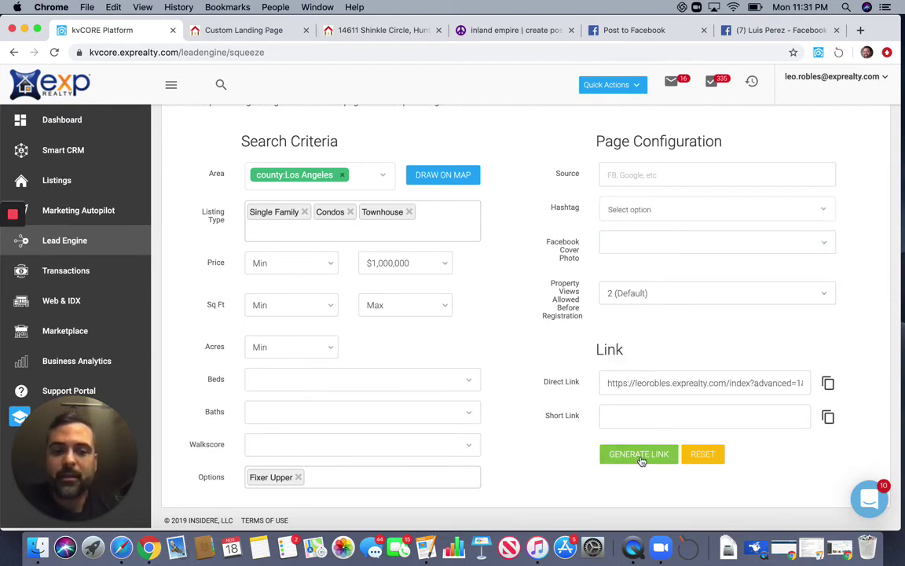
Step: Copy the squeeze page's generated short link and open it in a new browser tab
{"action": "triple_click", "coordinate": [638, 419]}
{"action": "key", "text": "cmd+c"}
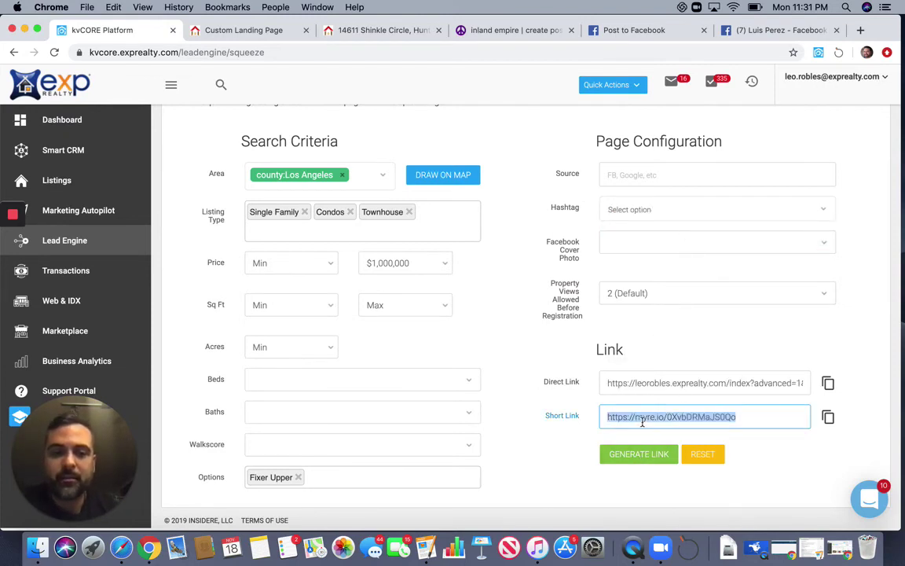
{"action": "right_click", "coordinate": [643, 425]}
{"action": "left_click", "coordinate": [667, 369]}
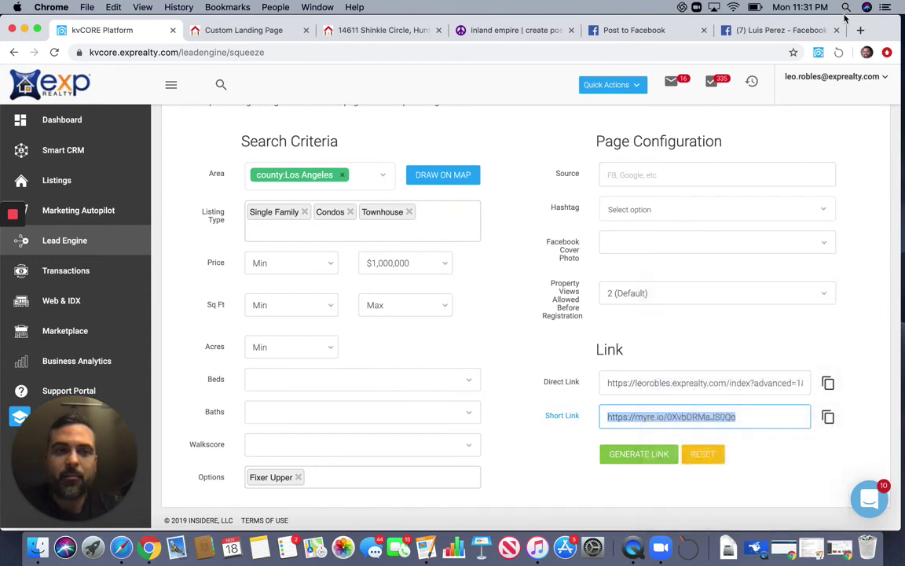
{"action": "left_click", "coordinate": [861, 30]}
{"action": "right_click", "coordinate": [419, 55]}
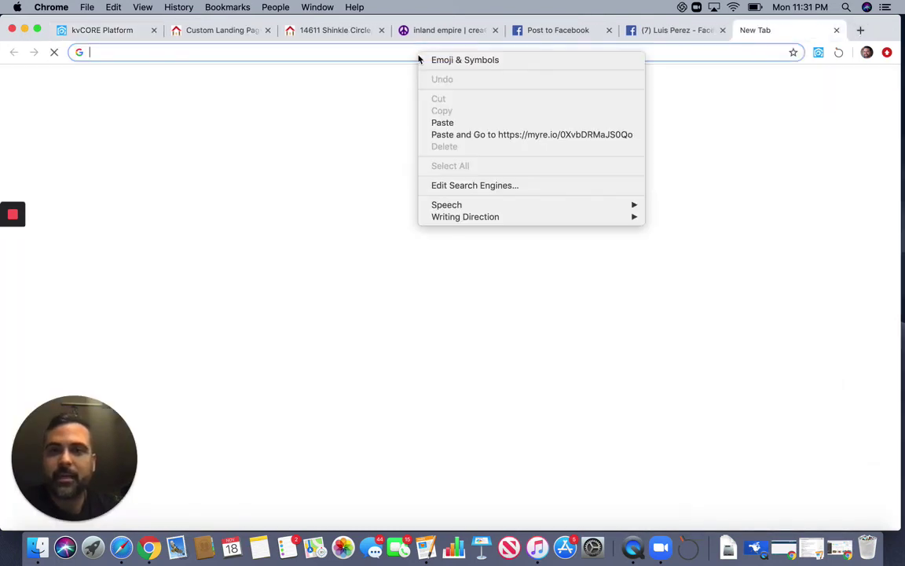
{"action": "left_click", "coordinate": [447, 123]}
{"action": "key", "text": "Return"}
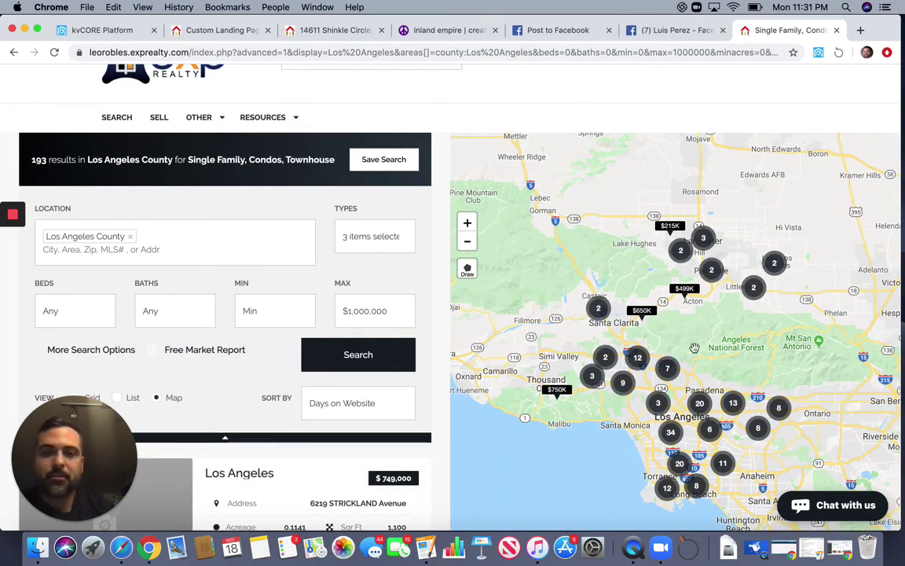
Step: Preview the $499K listing near Acton and the $429K and $295K listings near Santa Clarita on the squeeze page's map
{"action": "left_click", "coordinate": [685, 288]}
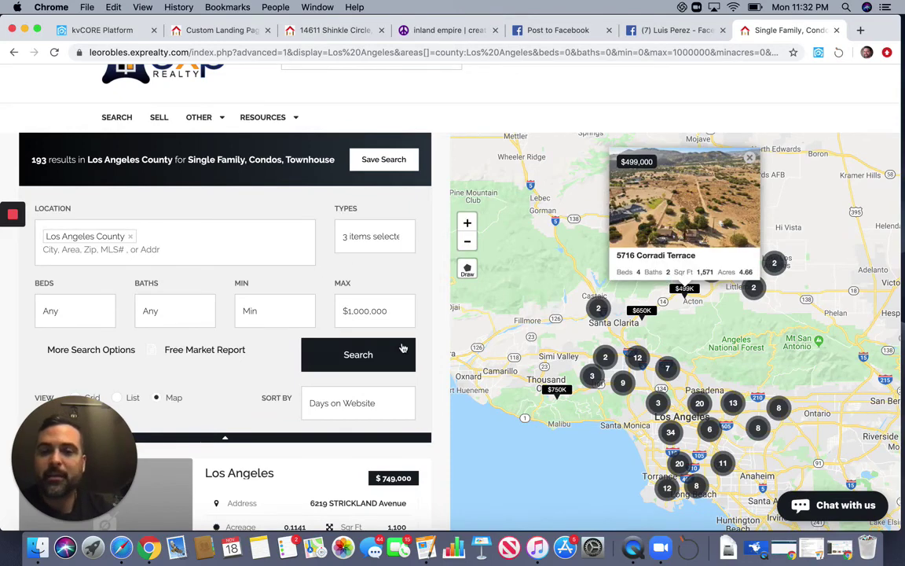
{"action": "scroll", "coordinate": [360, 313], "scroll_direction": "down", "scroll_amount": 3}
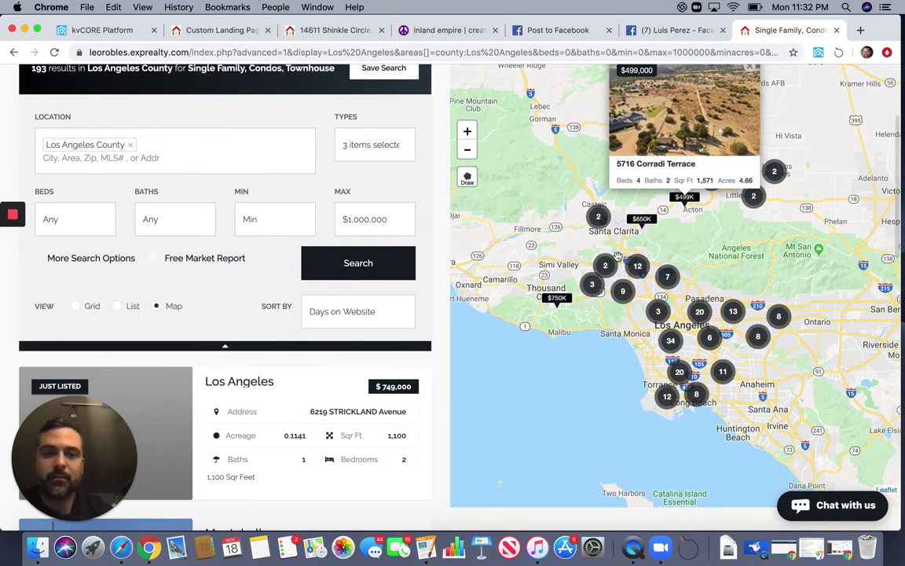
{"action": "left_click", "coordinate": [598, 216]}
{"action": "left_click", "coordinate": [650, 271]}
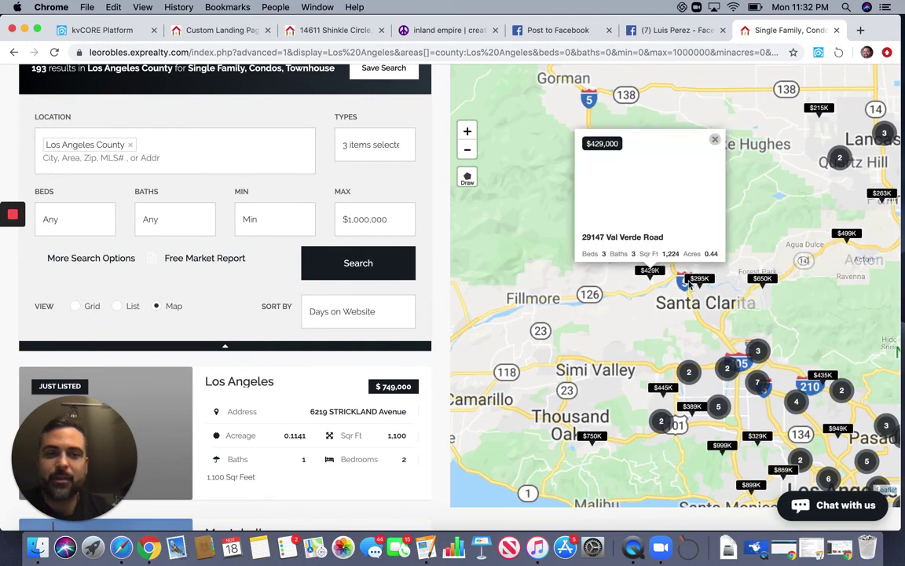
{"action": "left_click", "coordinate": [699, 278]}
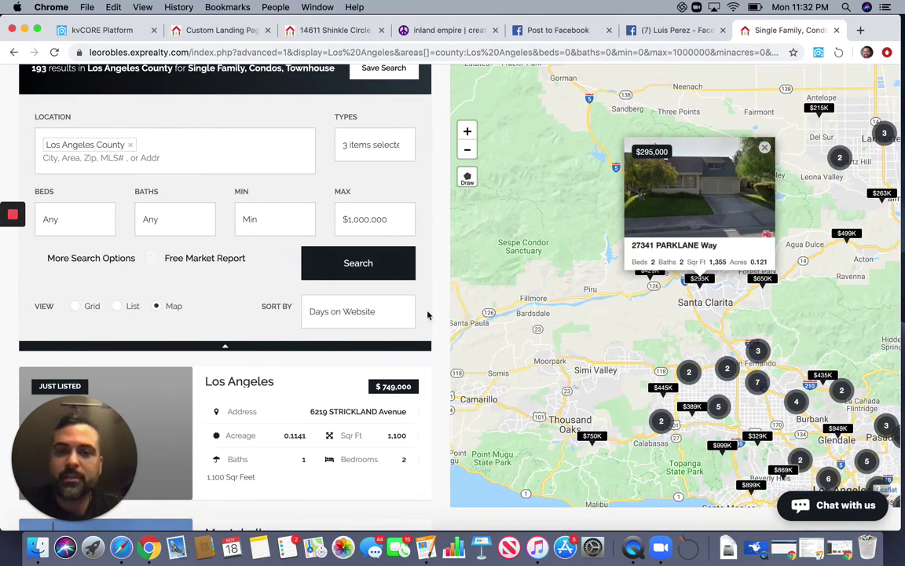
{"action": "scroll", "coordinate": [267, 260], "scroll_direction": "up", "scroll_amount": 3}
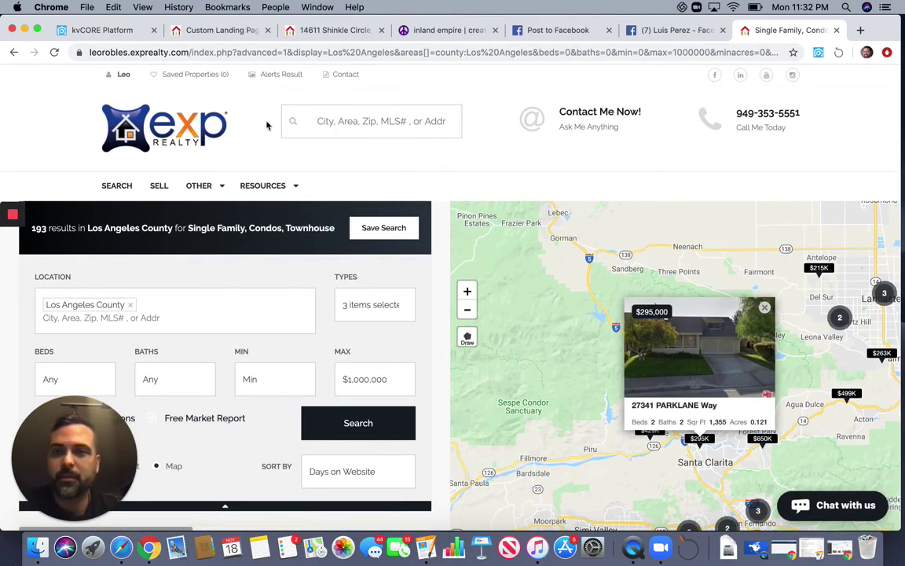
Step: Return to the kvCORE tab and open the Facebook AI Advertising & Retargeting details in the Marketplace
{"action": "left_click", "coordinate": [106, 31]}
{"action": "scroll", "coordinate": [516, 181], "scroll_direction": "up", "scroll_amount": 3}
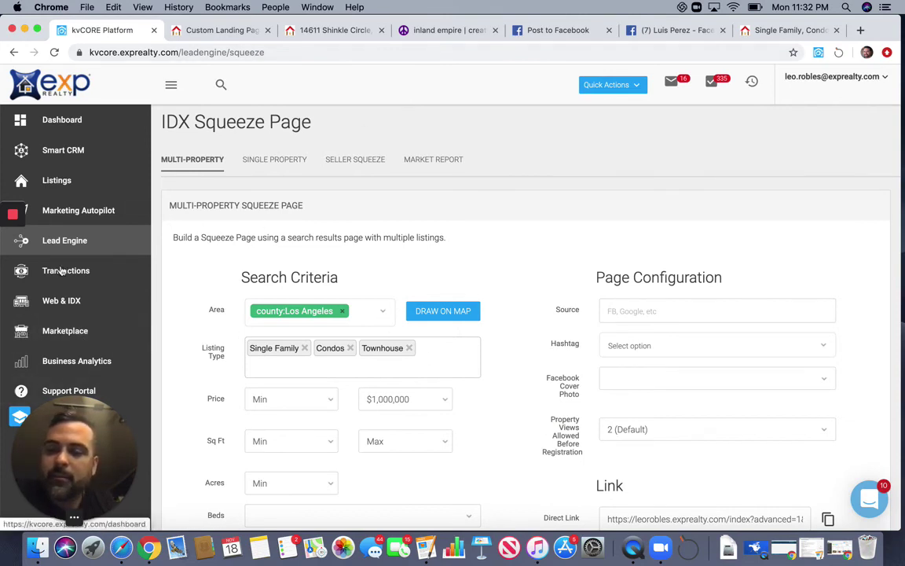
{"action": "left_click", "coordinate": [80, 336]}
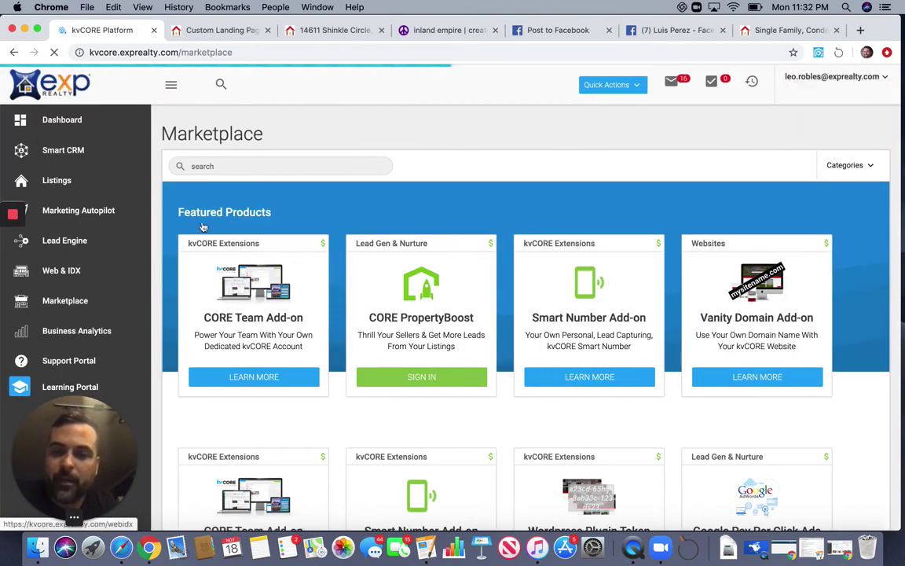
{"action": "scroll", "coordinate": [303, 217], "scroll_direction": "down", "scroll_amount": 3}
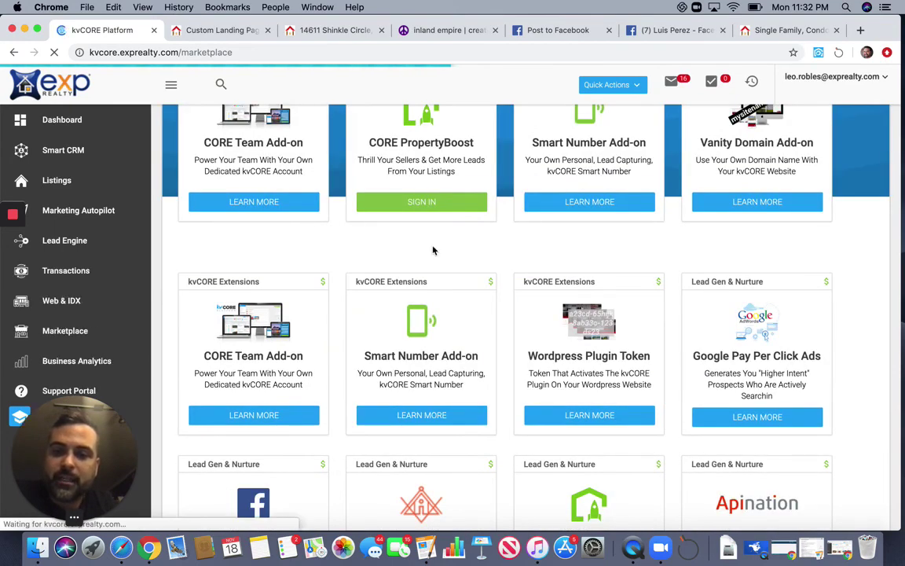
{"action": "scroll", "coordinate": [366, 347], "scroll_direction": "down", "scroll_amount": 3}
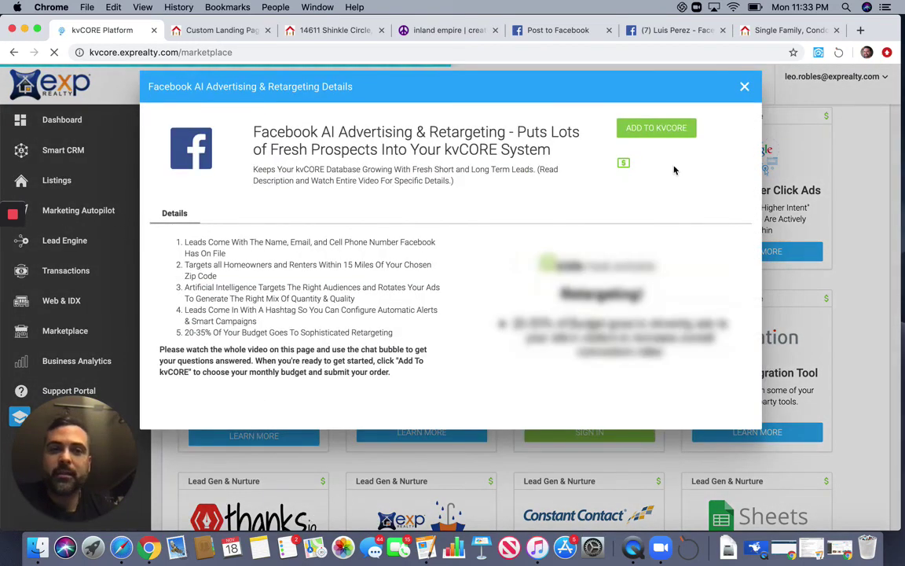
Step: Start adding Facebook AI Advertising to kvCORE and choose a monthly Facebook buyer advertising budget of $2000 in the order form
{"action": "left_click", "coordinate": [659, 129]}
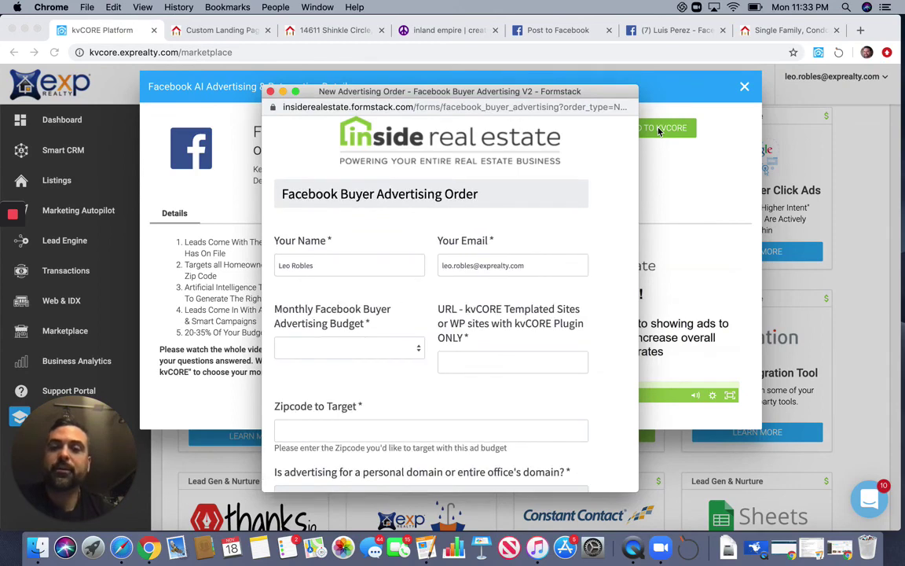
{"action": "left_click", "coordinate": [367, 348]}
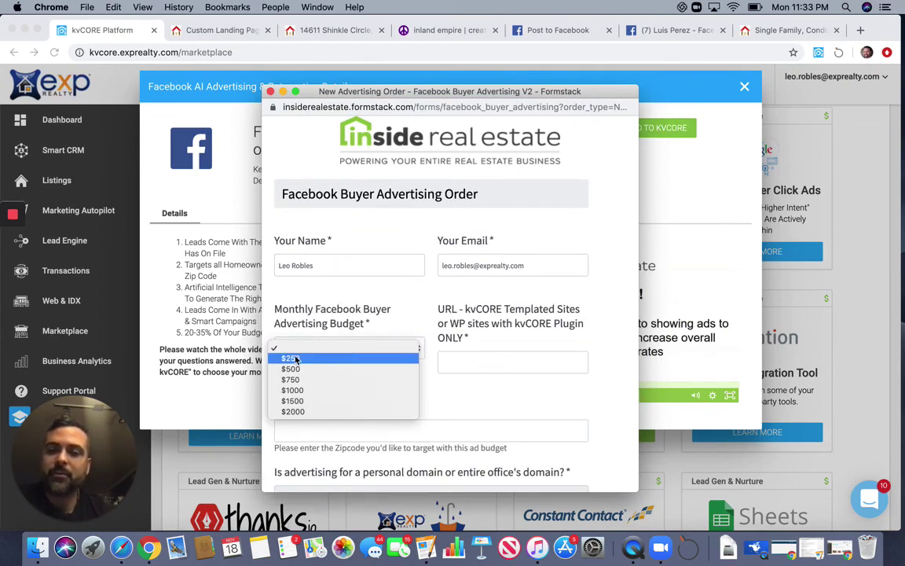
{"action": "left_click", "coordinate": [298, 412]}
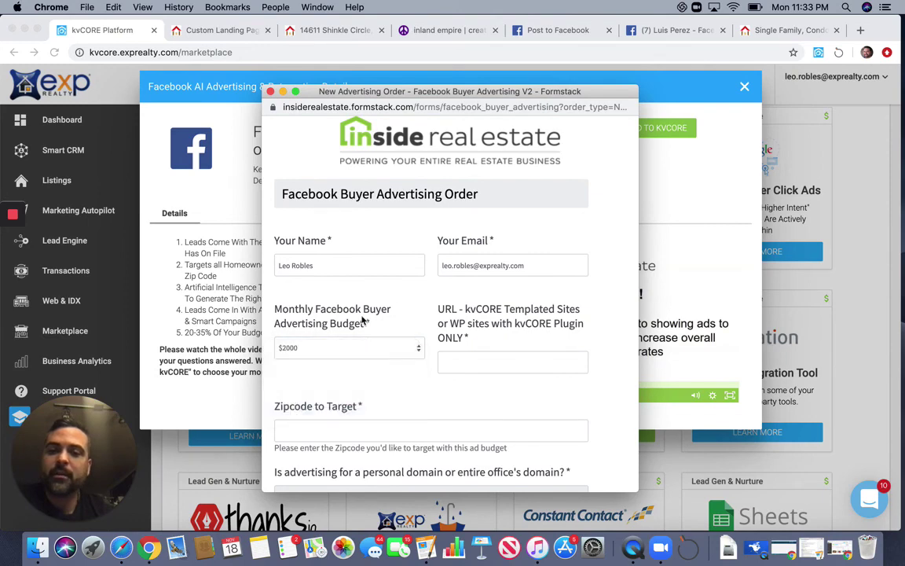
Step: Review the order form's targeting, payment, billing terms and signature sections, and close the form and product details without submitting
{"action": "scroll", "coordinate": [370, 252], "scroll_direction": "down", "scroll_amount": 2}
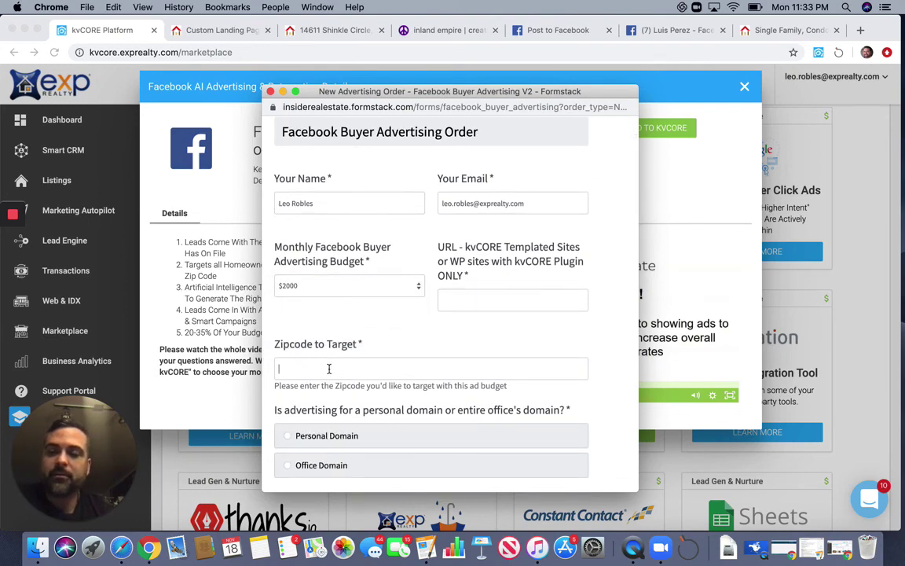
{"action": "scroll", "coordinate": [342, 429], "scroll_direction": "down", "scroll_amount": 2}
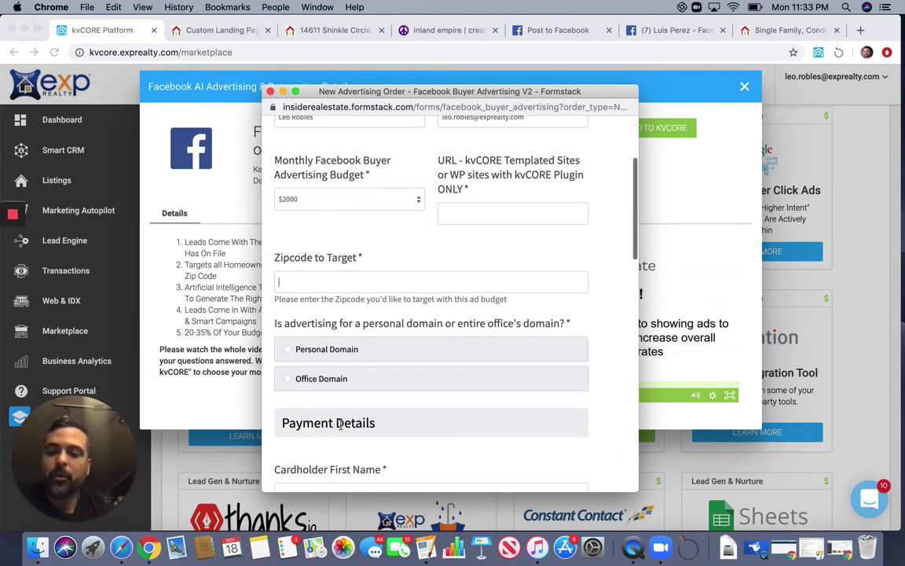
{"action": "scroll", "coordinate": [410, 366], "scroll_direction": "down", "scroll_amount": 4}
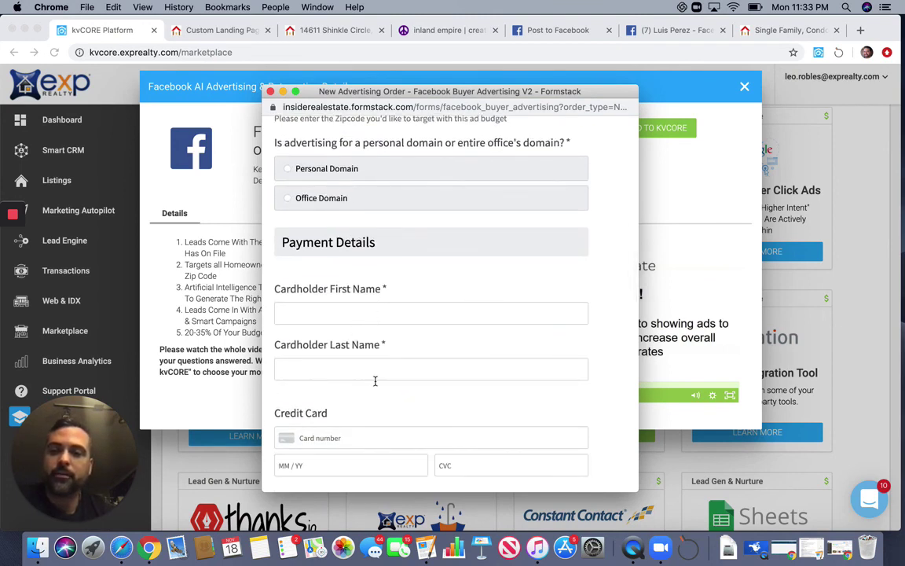
{"action": "scroll", "coordinate": [375, 385], "scroll_direction": "down", "scroll_amount": 9}
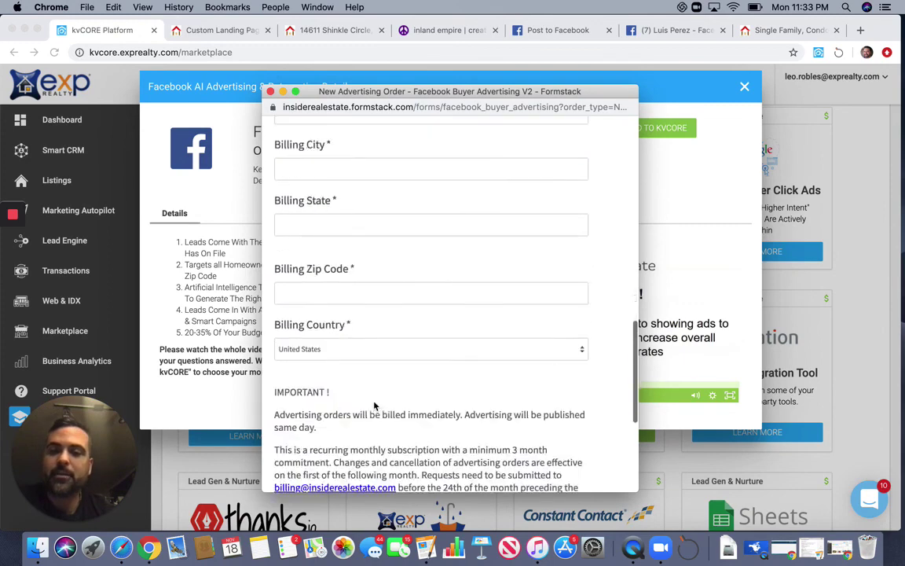
{"action": "scroll", "coordinate": [375, 406], "scroll_direction": "down", "scroll_amount": 5}
{"action": "scroll", "coordinate": [375, 448], "scroll_direction": "down", "scroll_amount": 2}
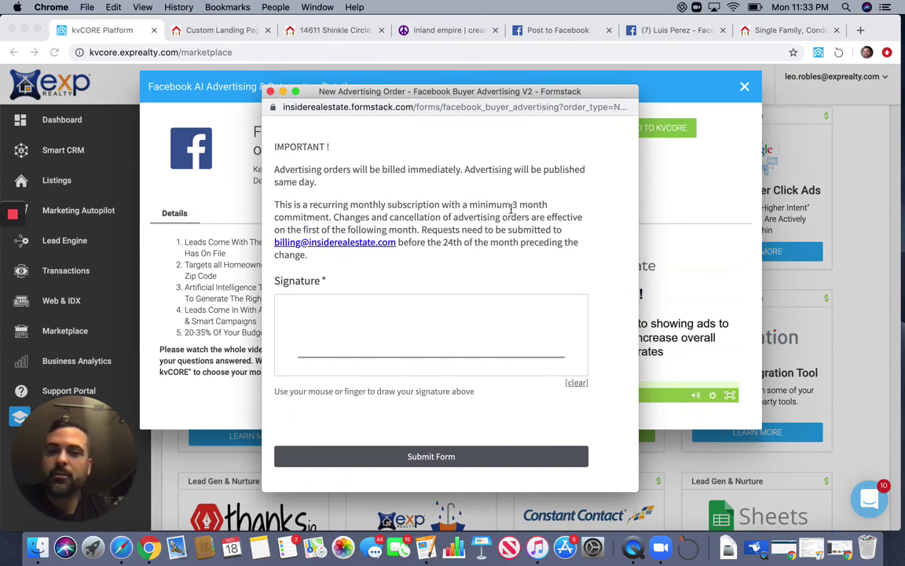
{"action": "scroll", "coordinate": [464, 347], "scroll_direction": "up", "scroll_amount": 5}
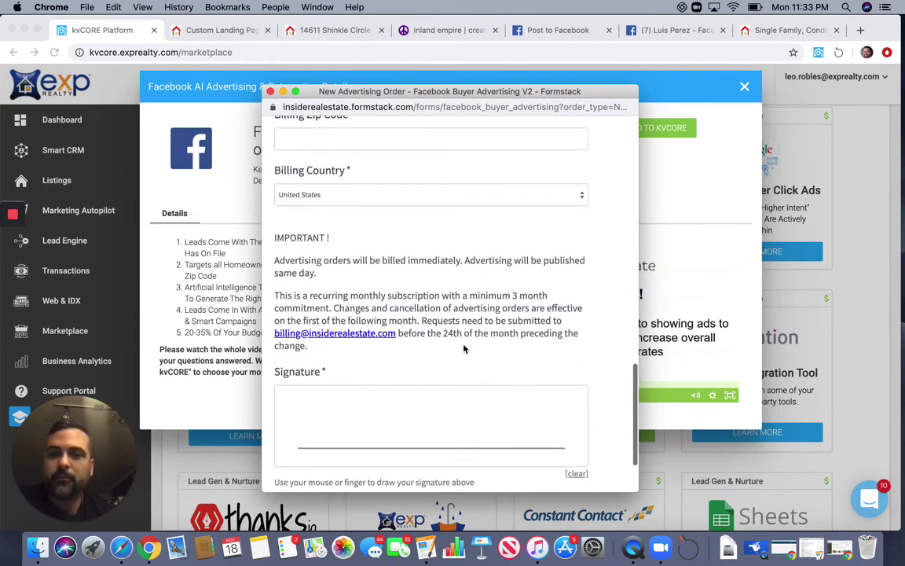
{"action": "scroll", "coordinate": [464, 347], "scroll_direction": "up", "scroll_amount": 2}
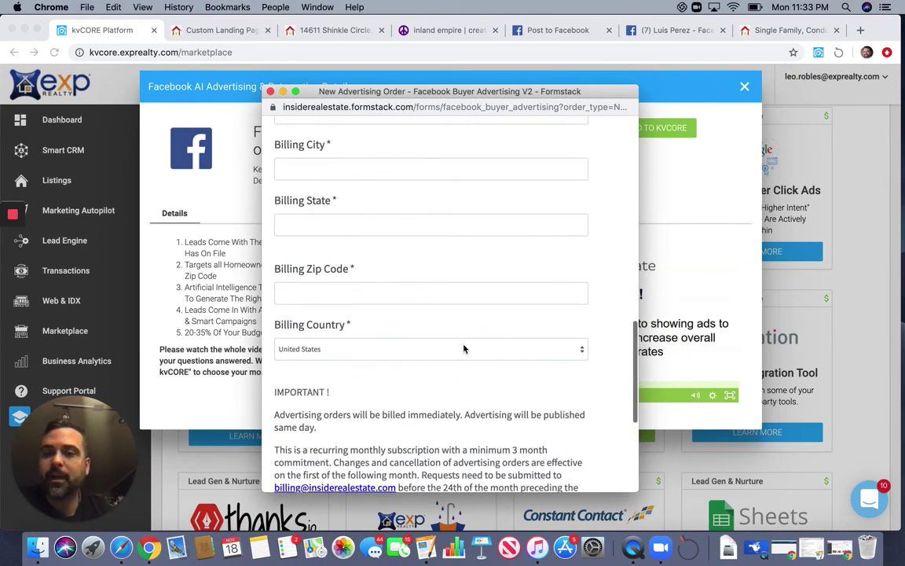
{"action": "scroll", "coordinate": [431, 351], "scroll_direction": "down", "scroll_amount": 4}
{"action": "scroll", "coordinate": [431, 352], "scroll_direction": "down", "scroll_amount": 2}
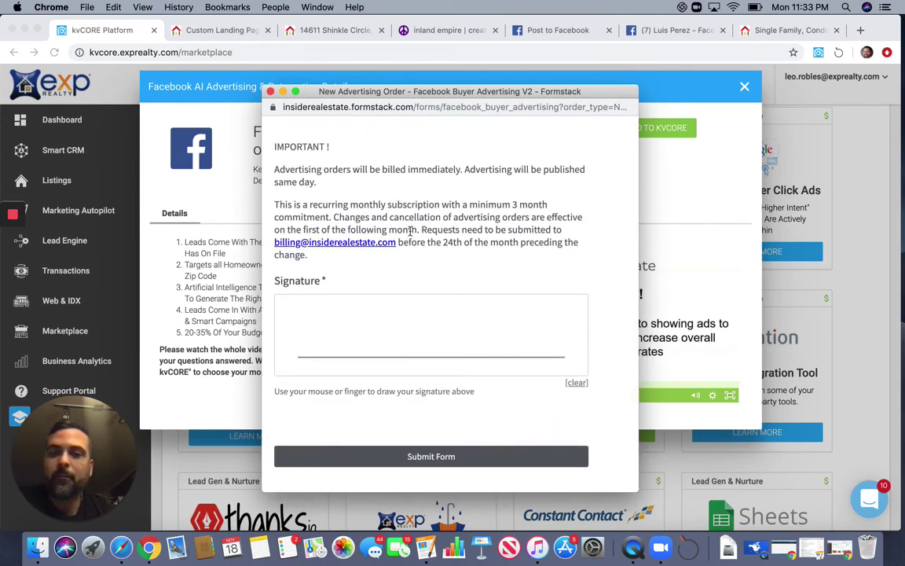
{"action": "scroll", "coordinate": [411, 233], "scroll_direction": "up", "scroll_amount": 15}
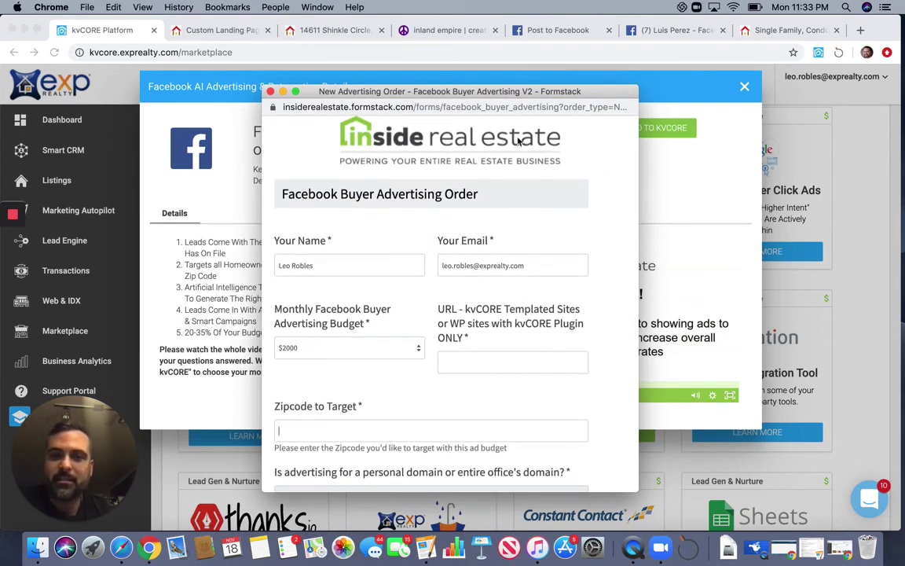
{"action": "left_click", "coordinate": [652, 98]}
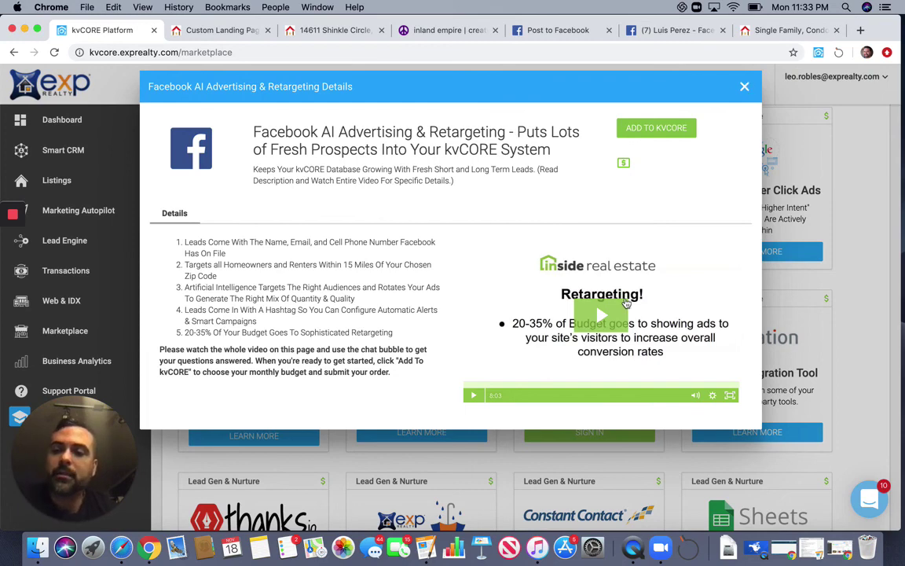
{"action": "left_click", "coordinate": [743, 87]}
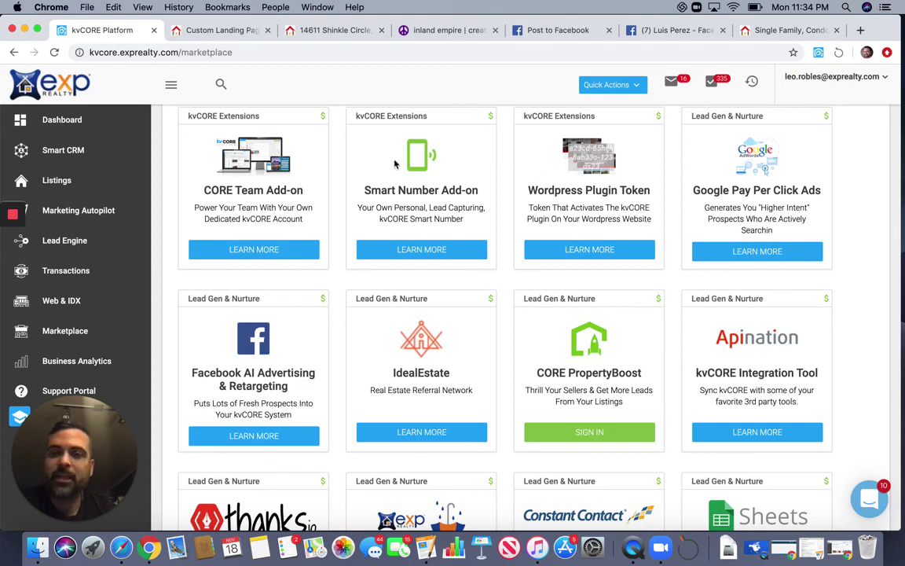
Step: Open the Smart Number Add-on details, read its pricing and features, and close them
{"action": "left_click", "coordinate": [393, 248]}
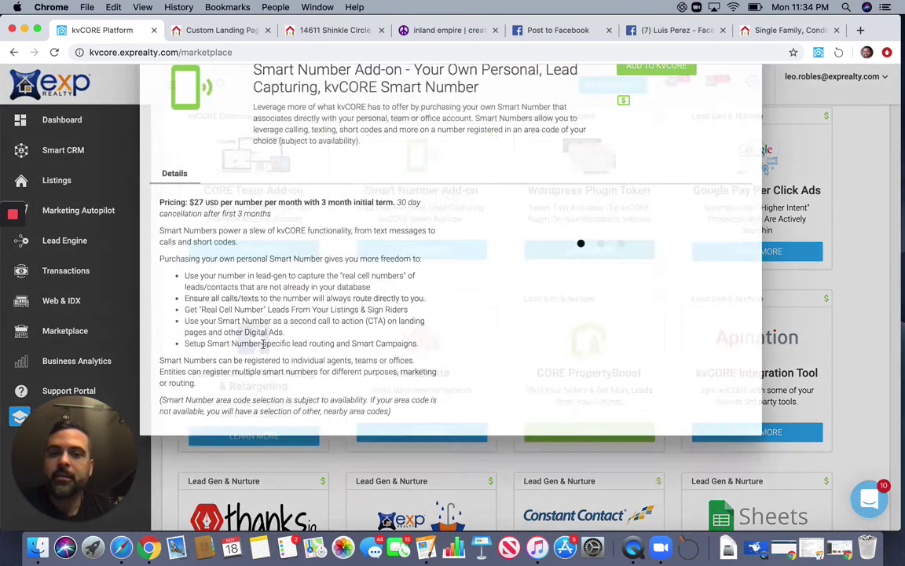
{"action": "scroll", "coordinate": [446, 402], "scroll_direction": "down", "scroll_amount": 1}
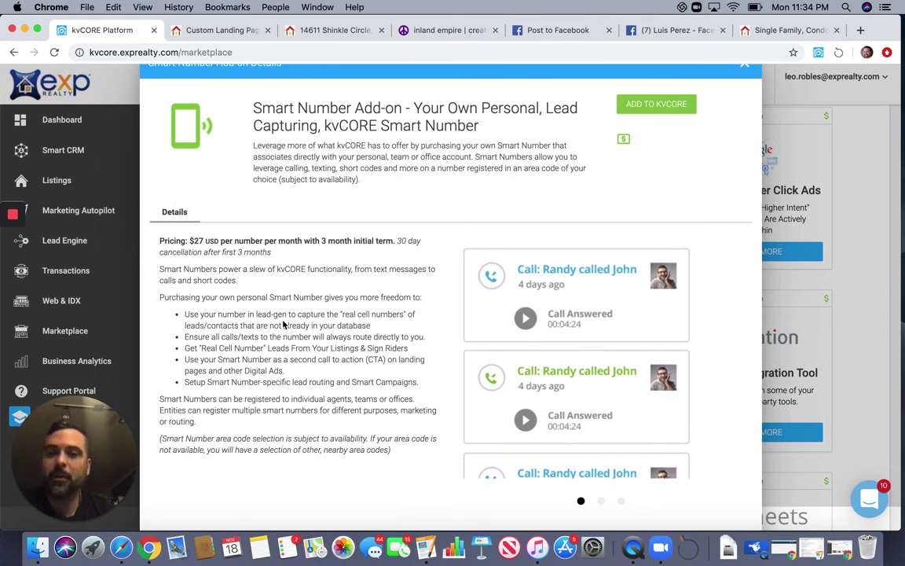
{"action": "scroll", "coordinate": [378, 314], "scroll_direction": "down", "scroll_amount": 1}
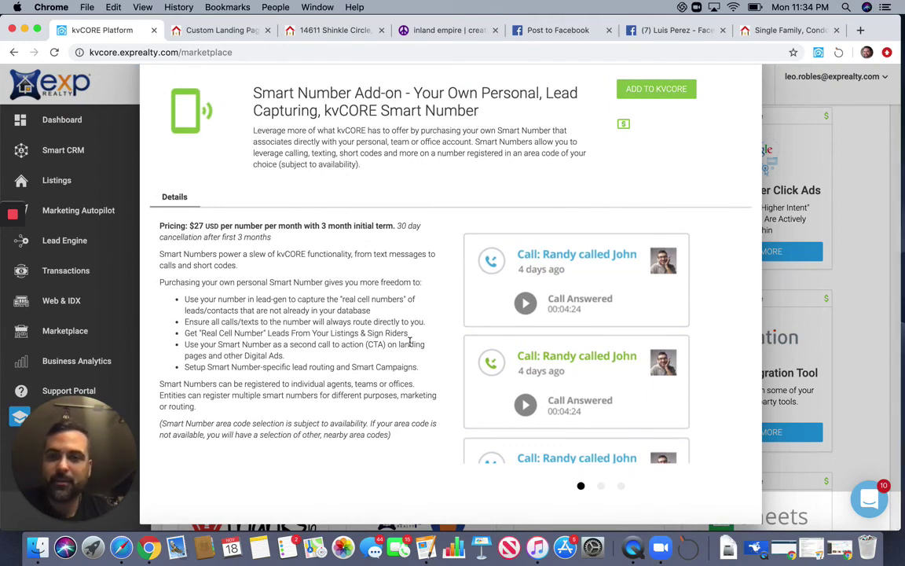
{"action": "scroll", "coordinate": [409, 341], "scroll_direction": "up", "scroll_amount": 2}
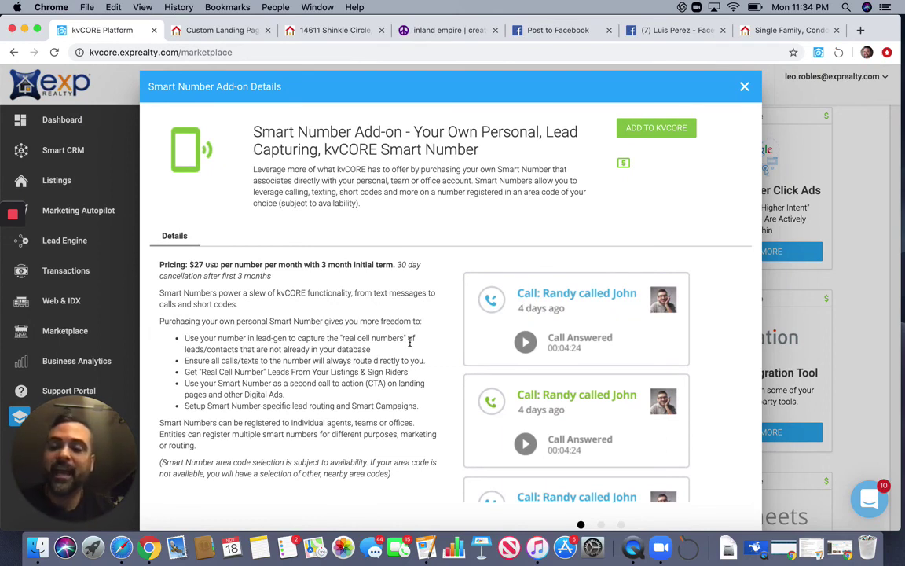
{"action": "left_click", "coordinate": [745, 86]}
Step: Browse the remaining Marketplace products and return to the Dashboard
{"action": "scroll", "coordinate": [610, 260], "scroll_direction": "down", "scroll_amount": 15}
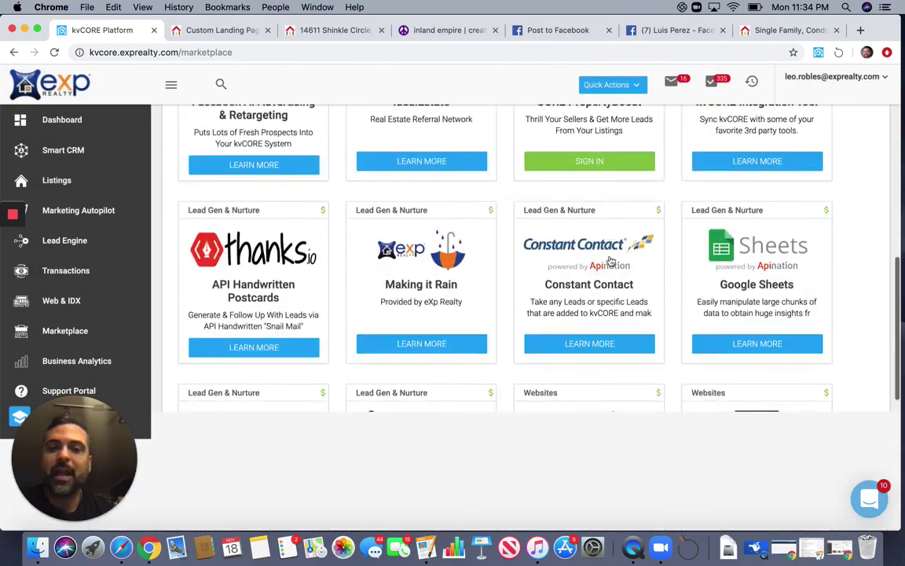
{"action": "scroll", "coordinate": [610, 262], "scroll_direction": "up", "scroll_amount": 20}
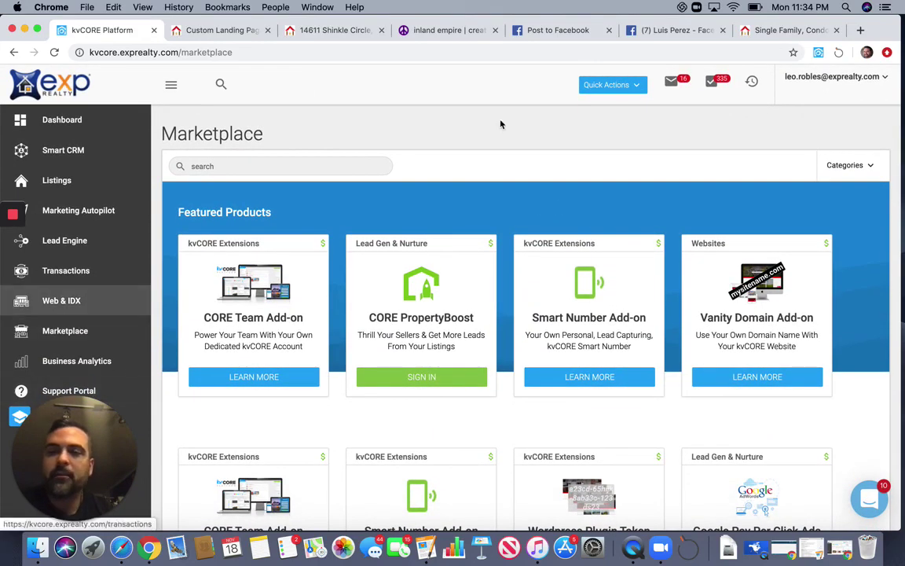
{"action": "left_click", "coordinate": [102, 121]}
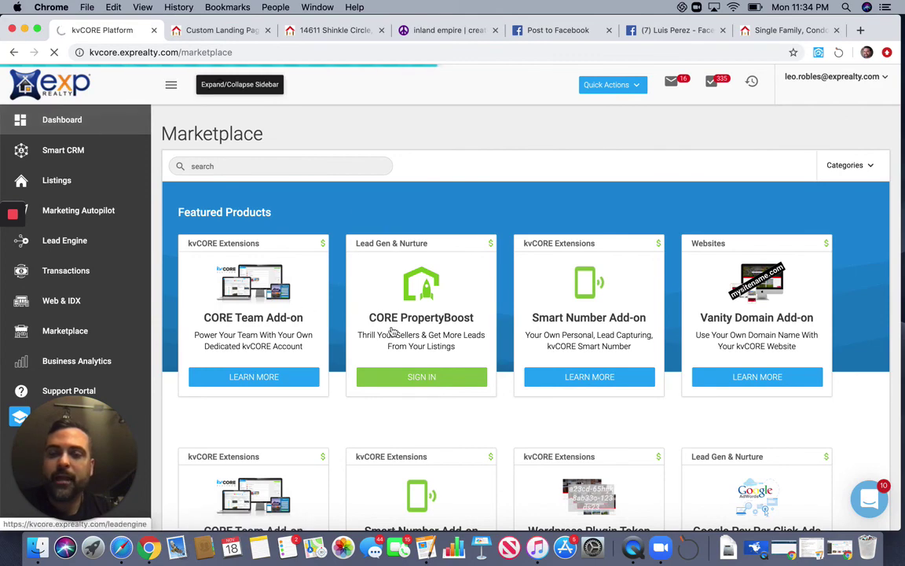